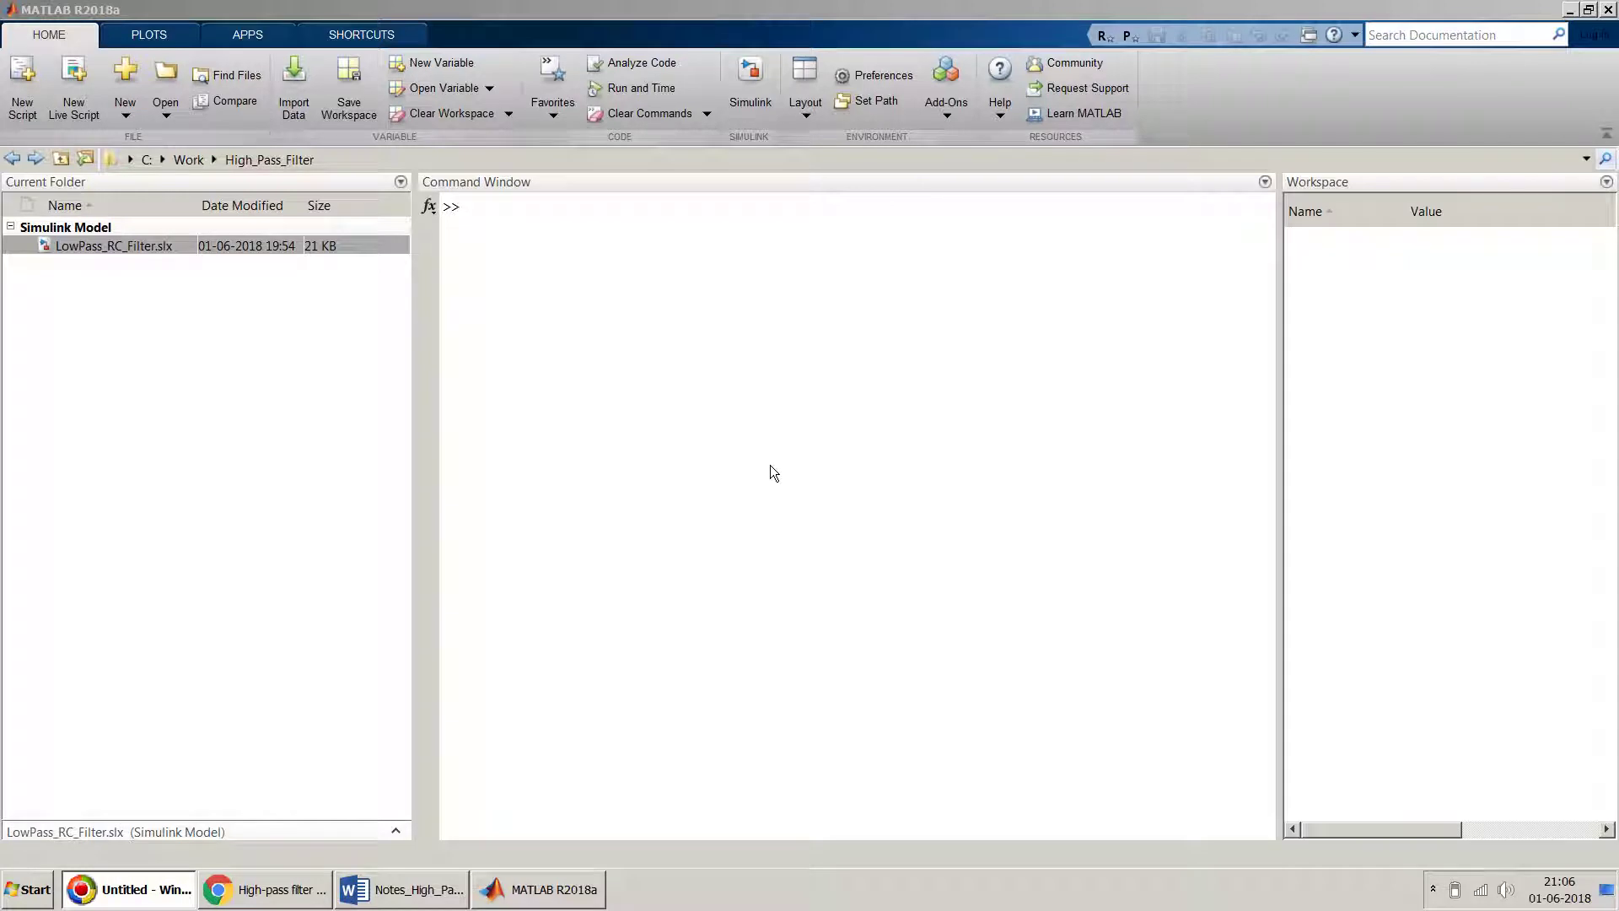
Bring the Word notes with the RC high-pass circuit figure and Vout equation to the front
left_click(405, 891)
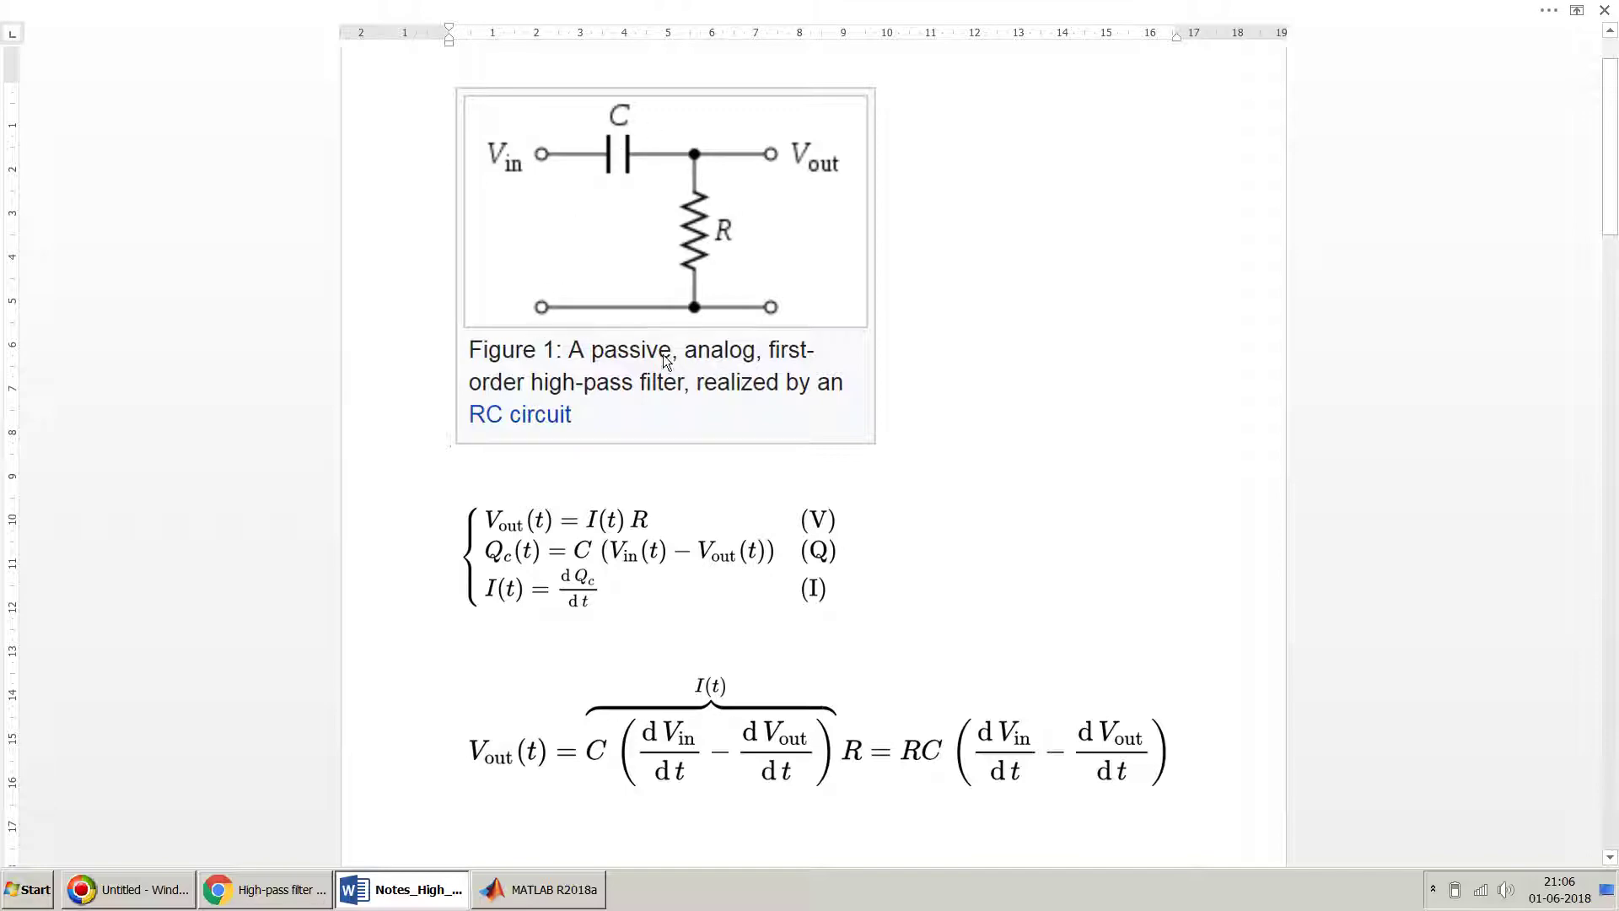
Show the Wikipedia High-pass filter article at its Discrete-time realization recurrence equations
left_click(285, 905)
scroll(556, 482, "up", 1)
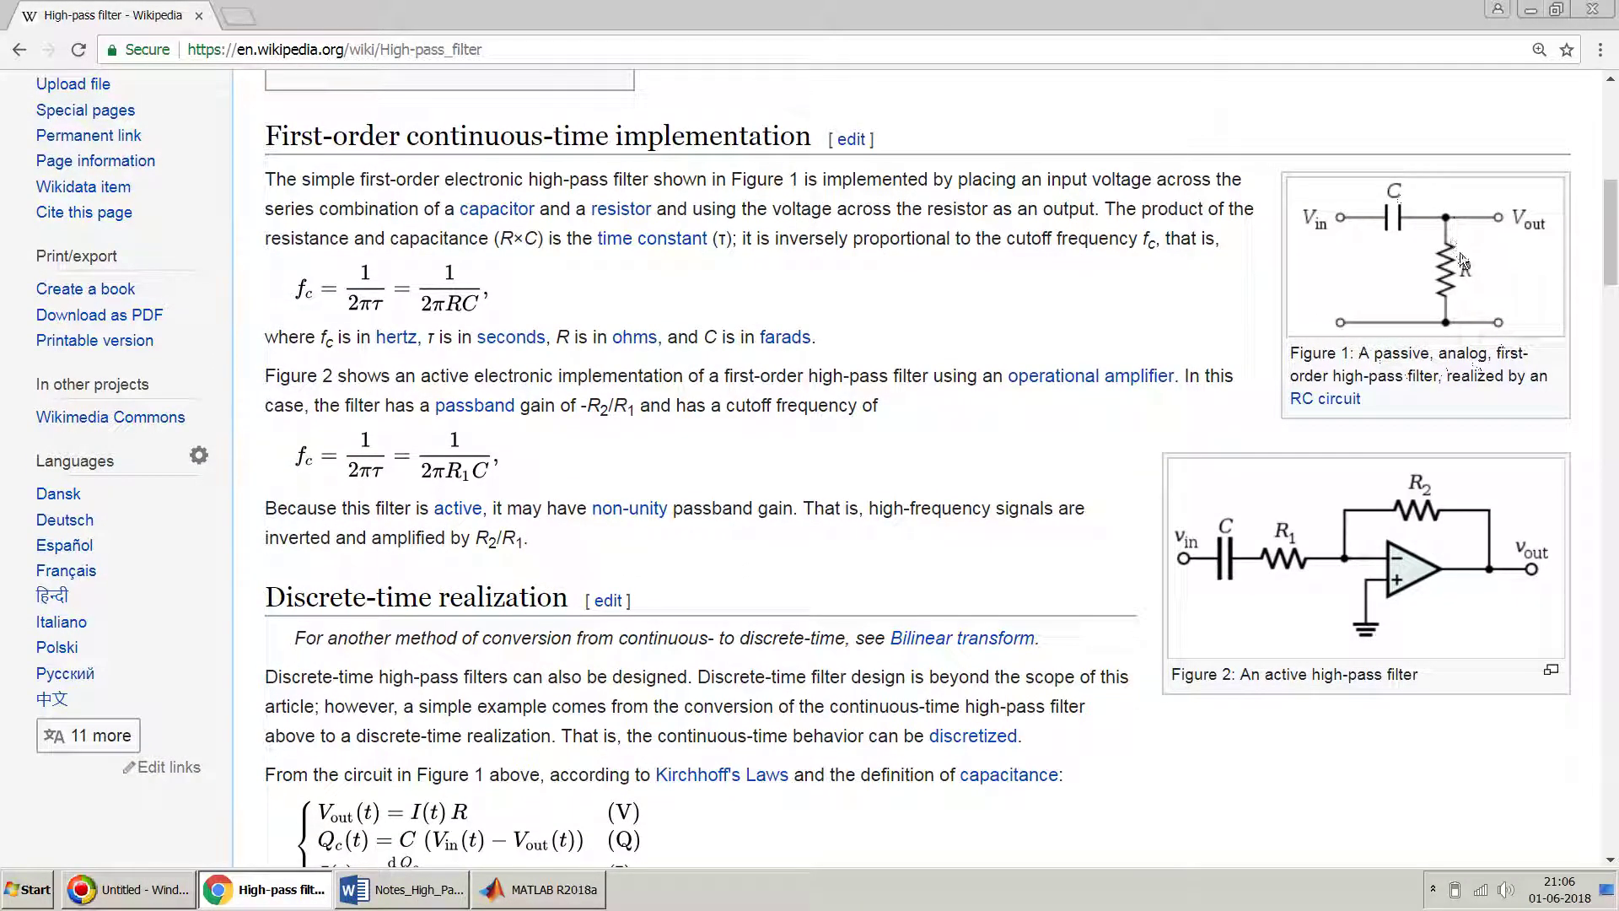
scroll(1160, 457, "down", 5)
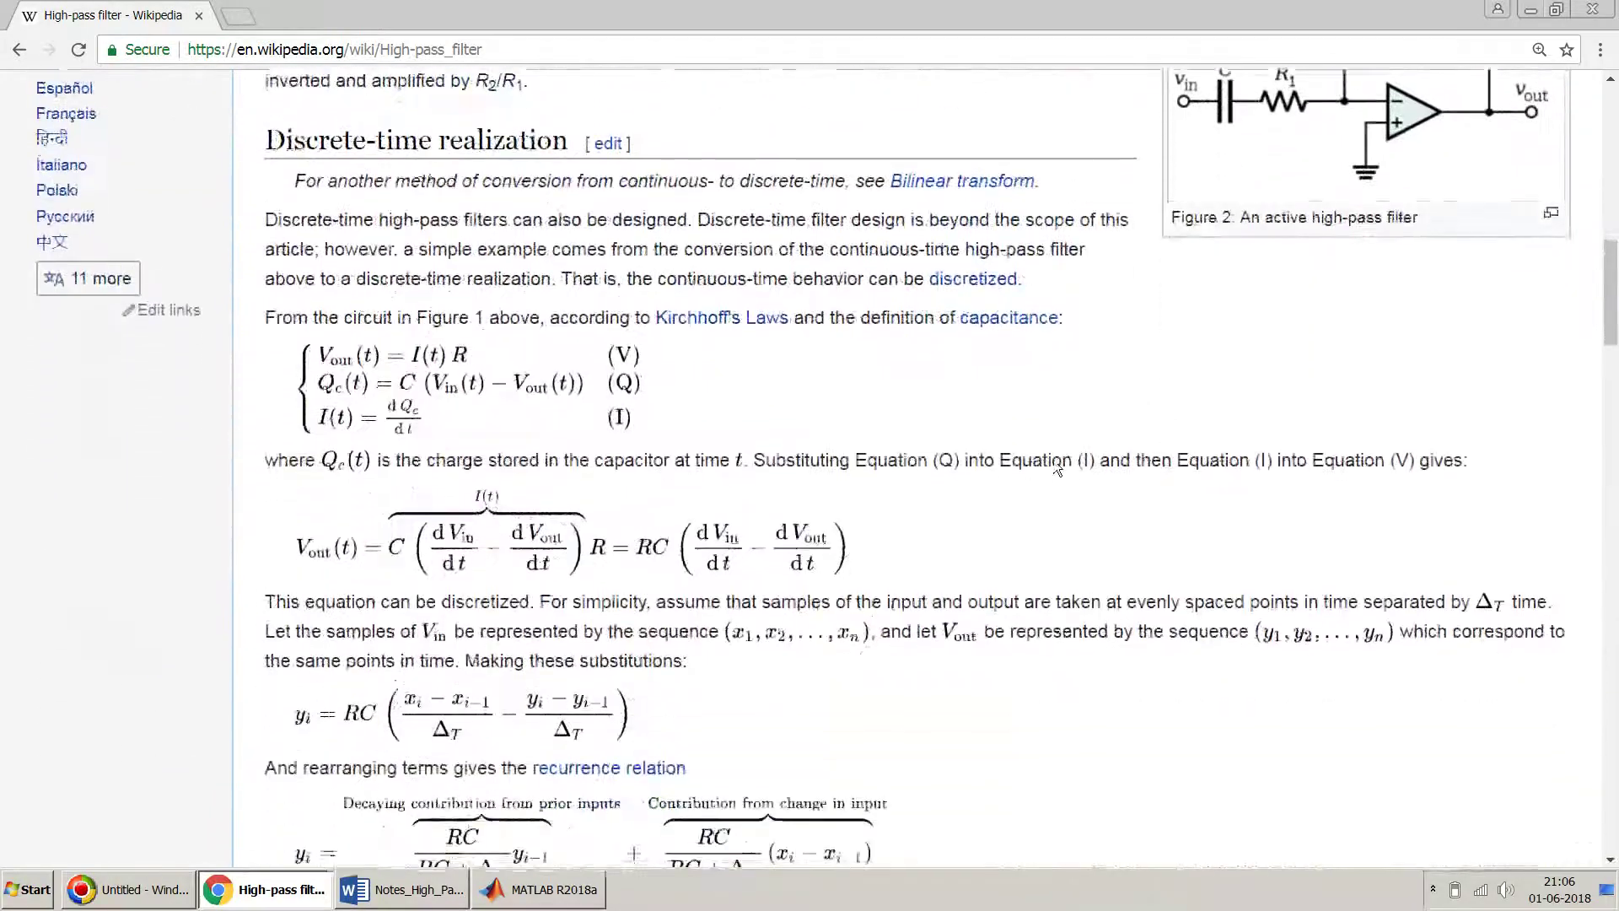
Return to the Word notes, scrolled to the V, Q, I equations and Vout derivation
left_click(408, 896)
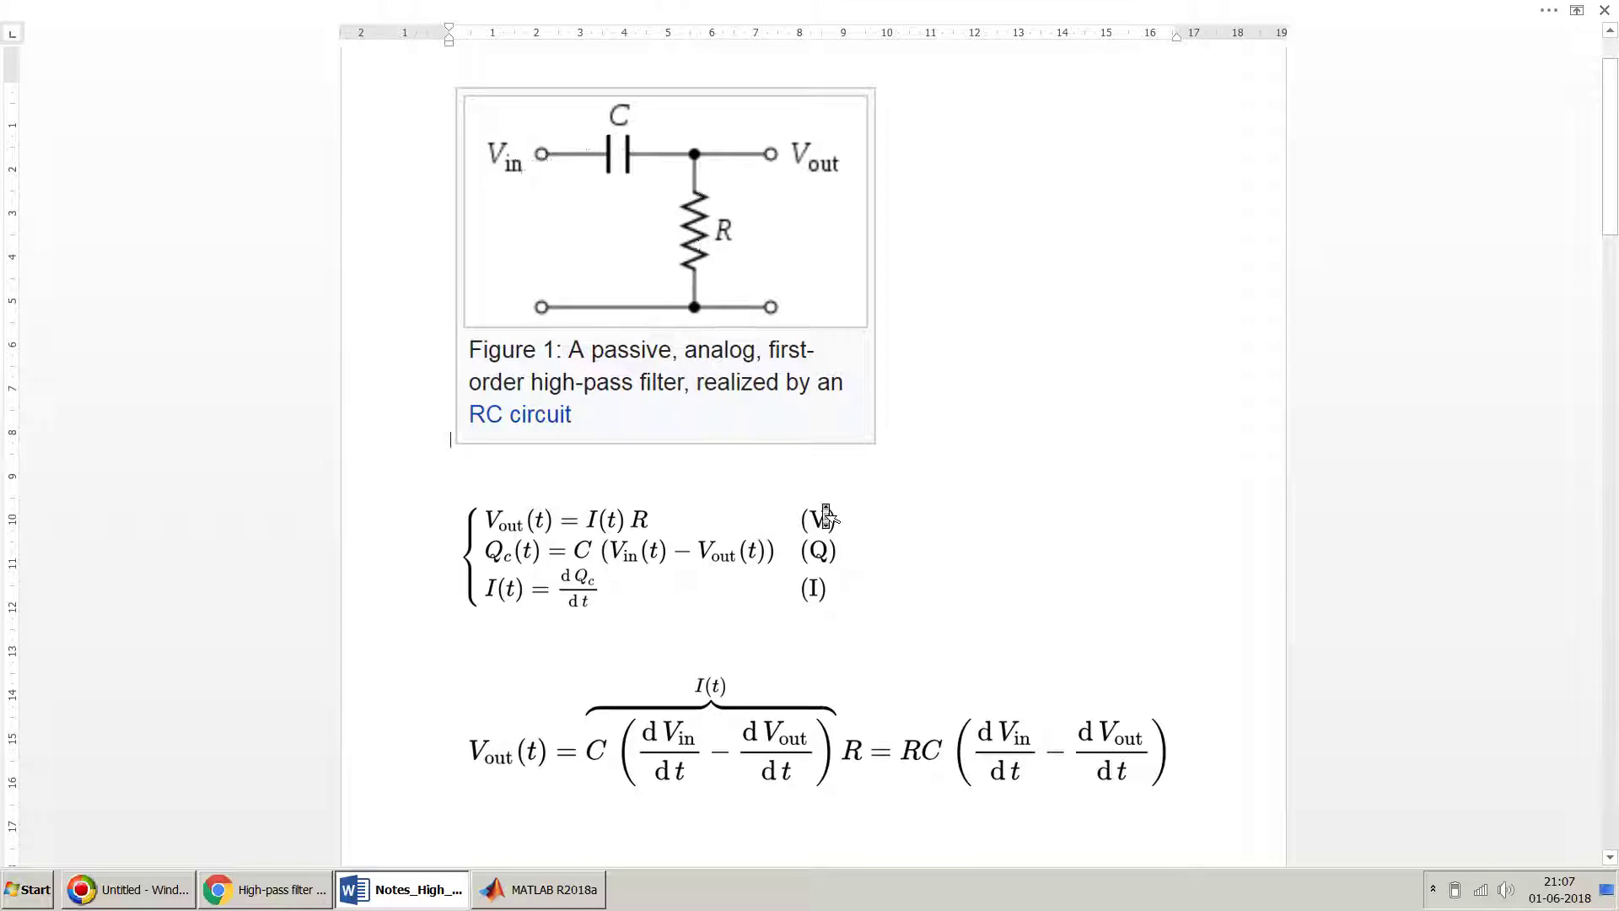
scroll(822, 510, "down", 1)
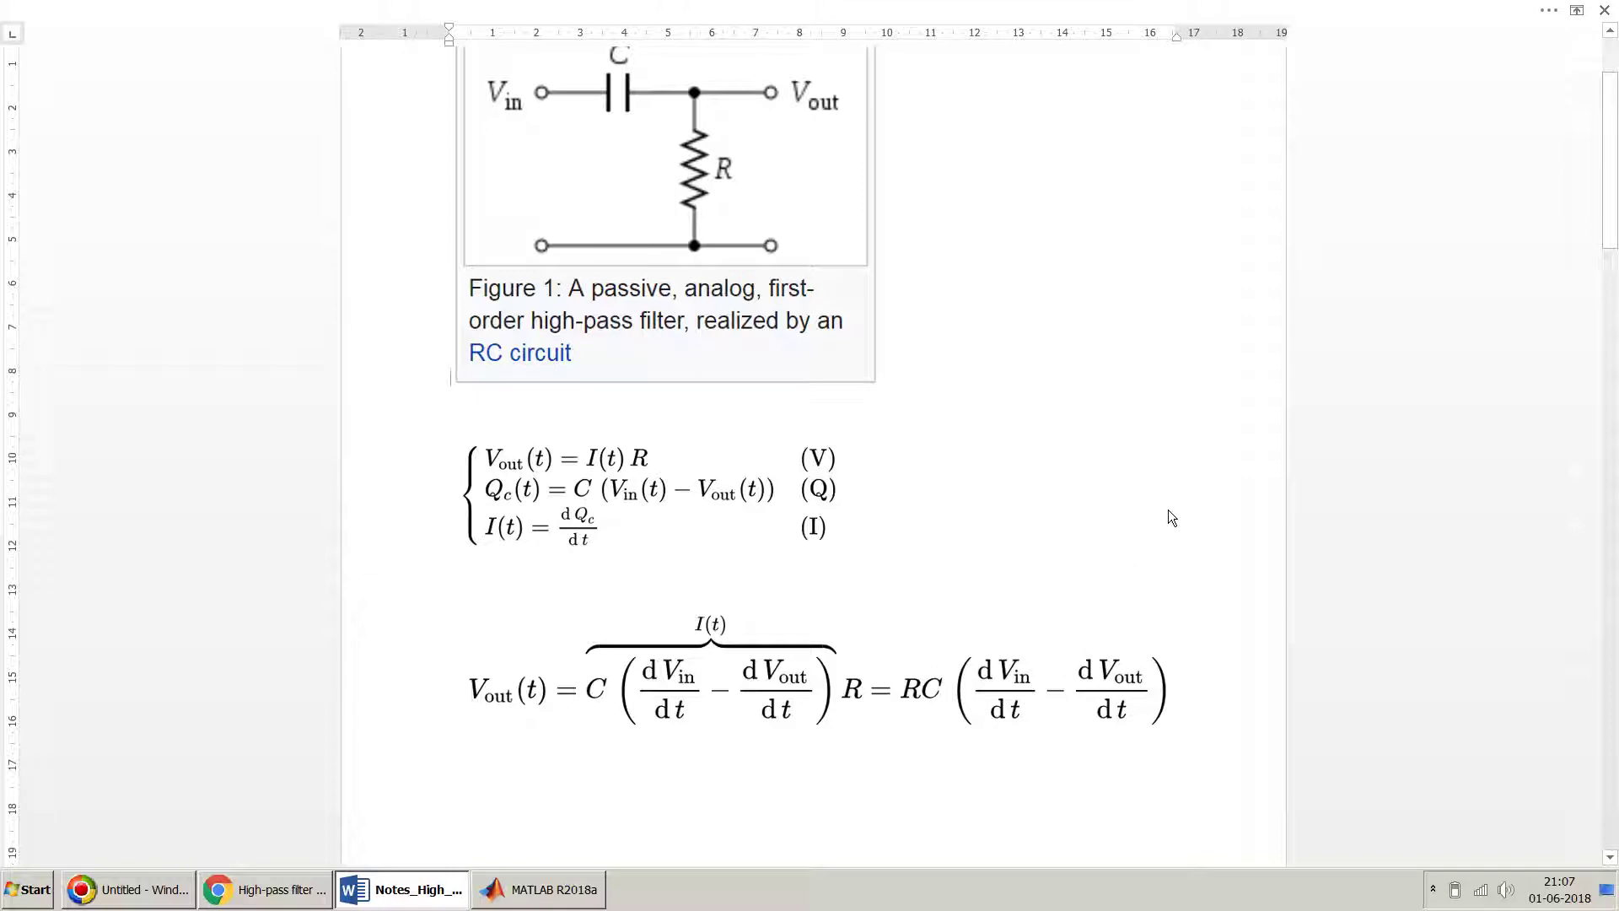
Open LowPass_RC_Filter.slx from MATLAB's Current Folder panel
left_click(562, 896)
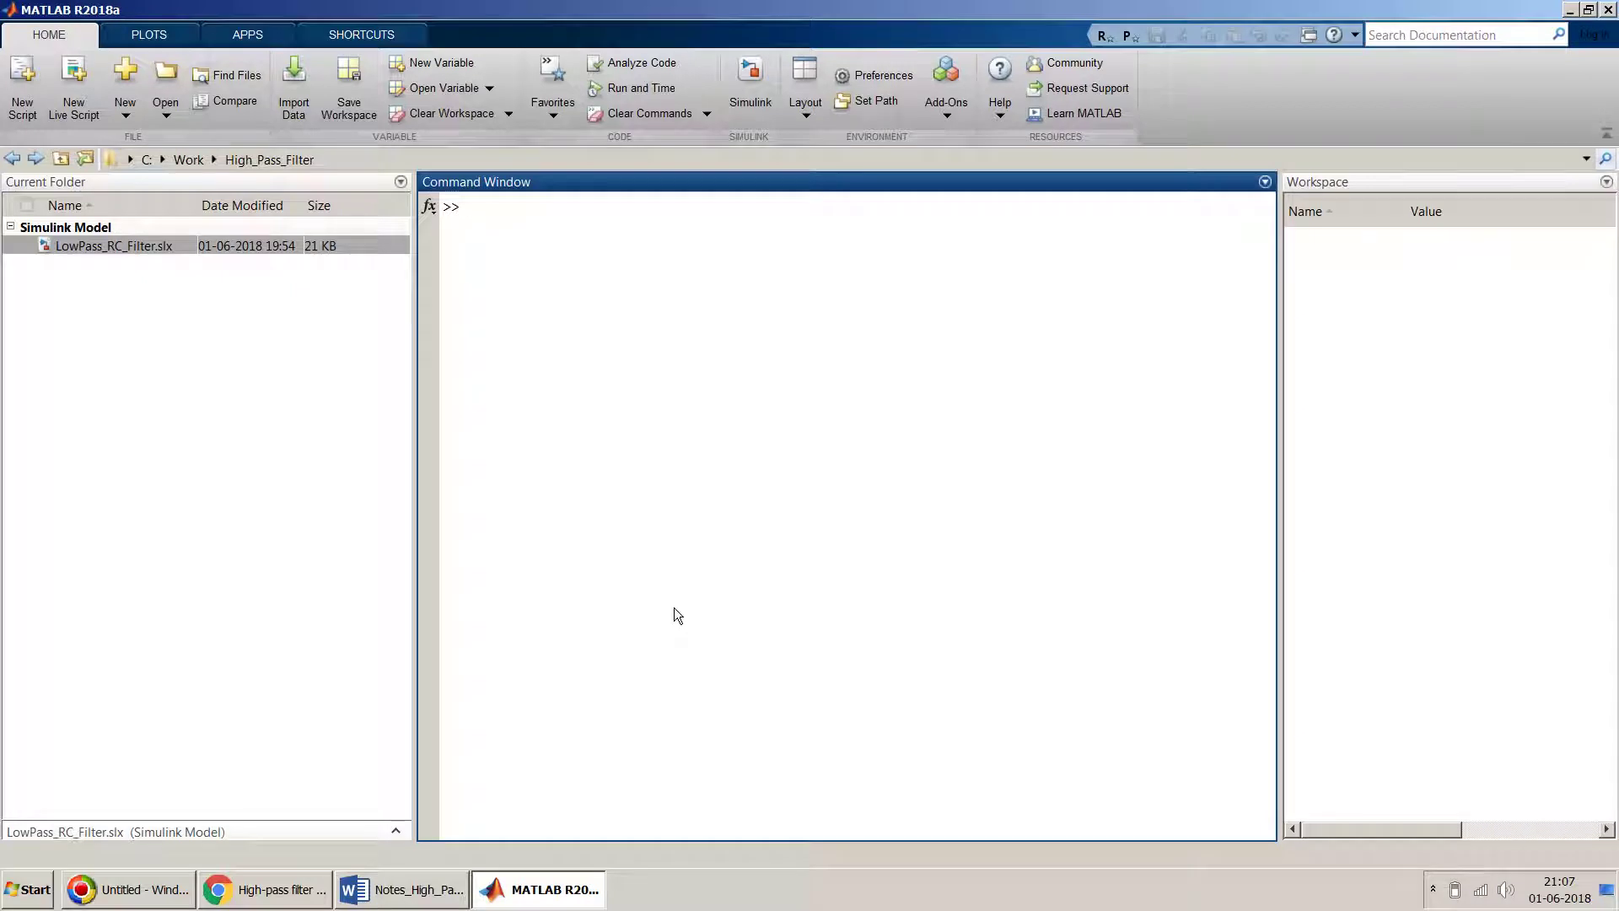
left_click(148, 248)
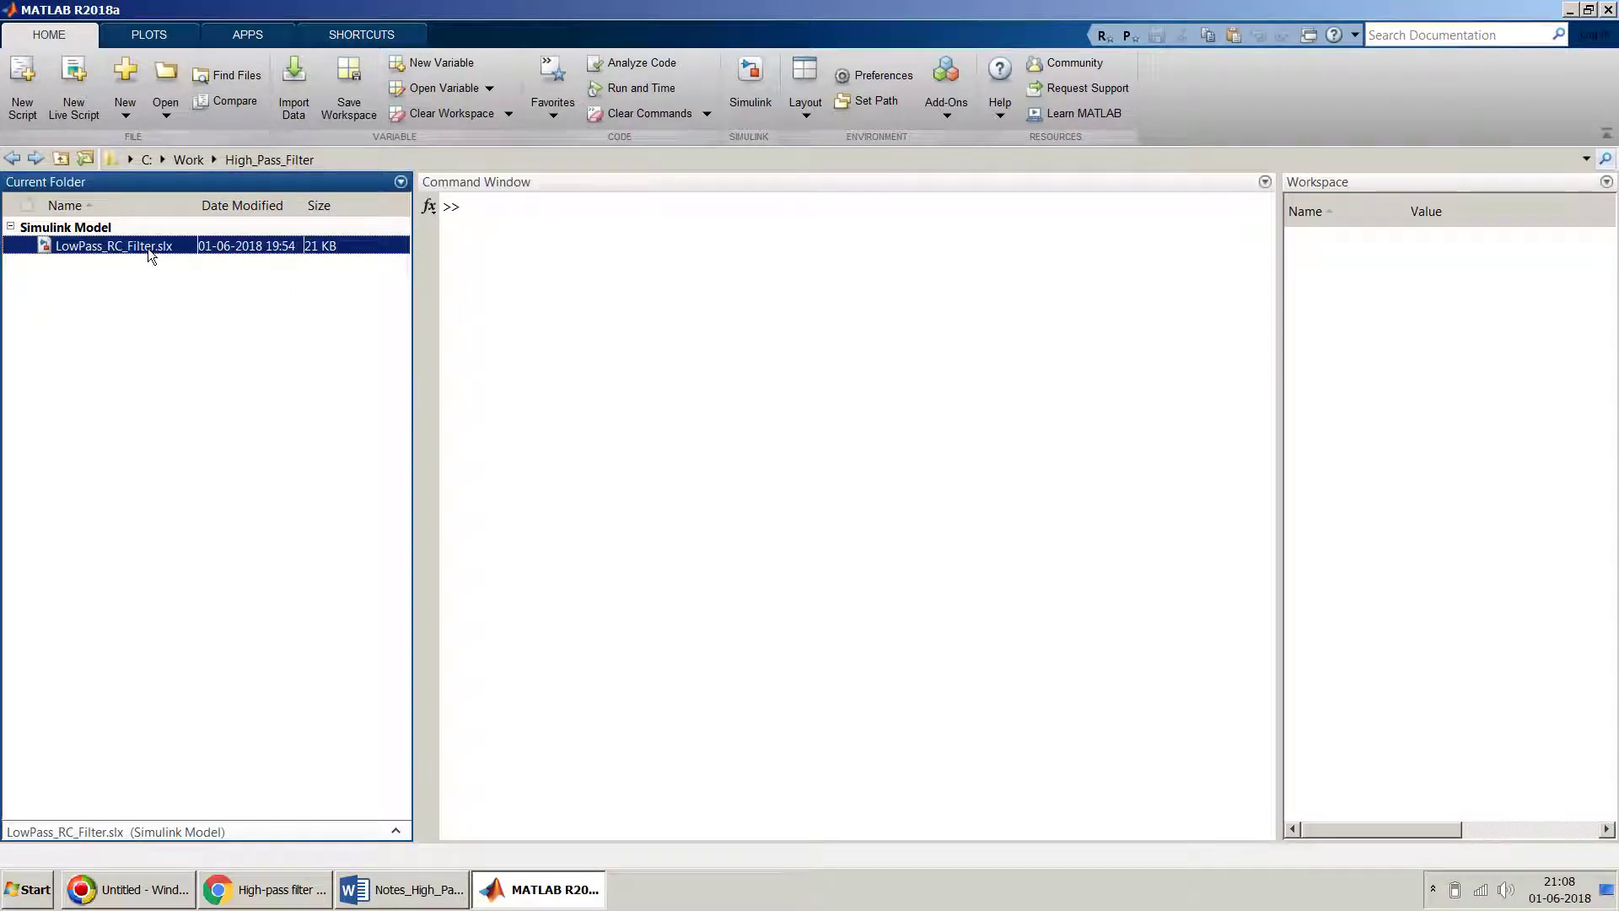
double_click(149, 248)
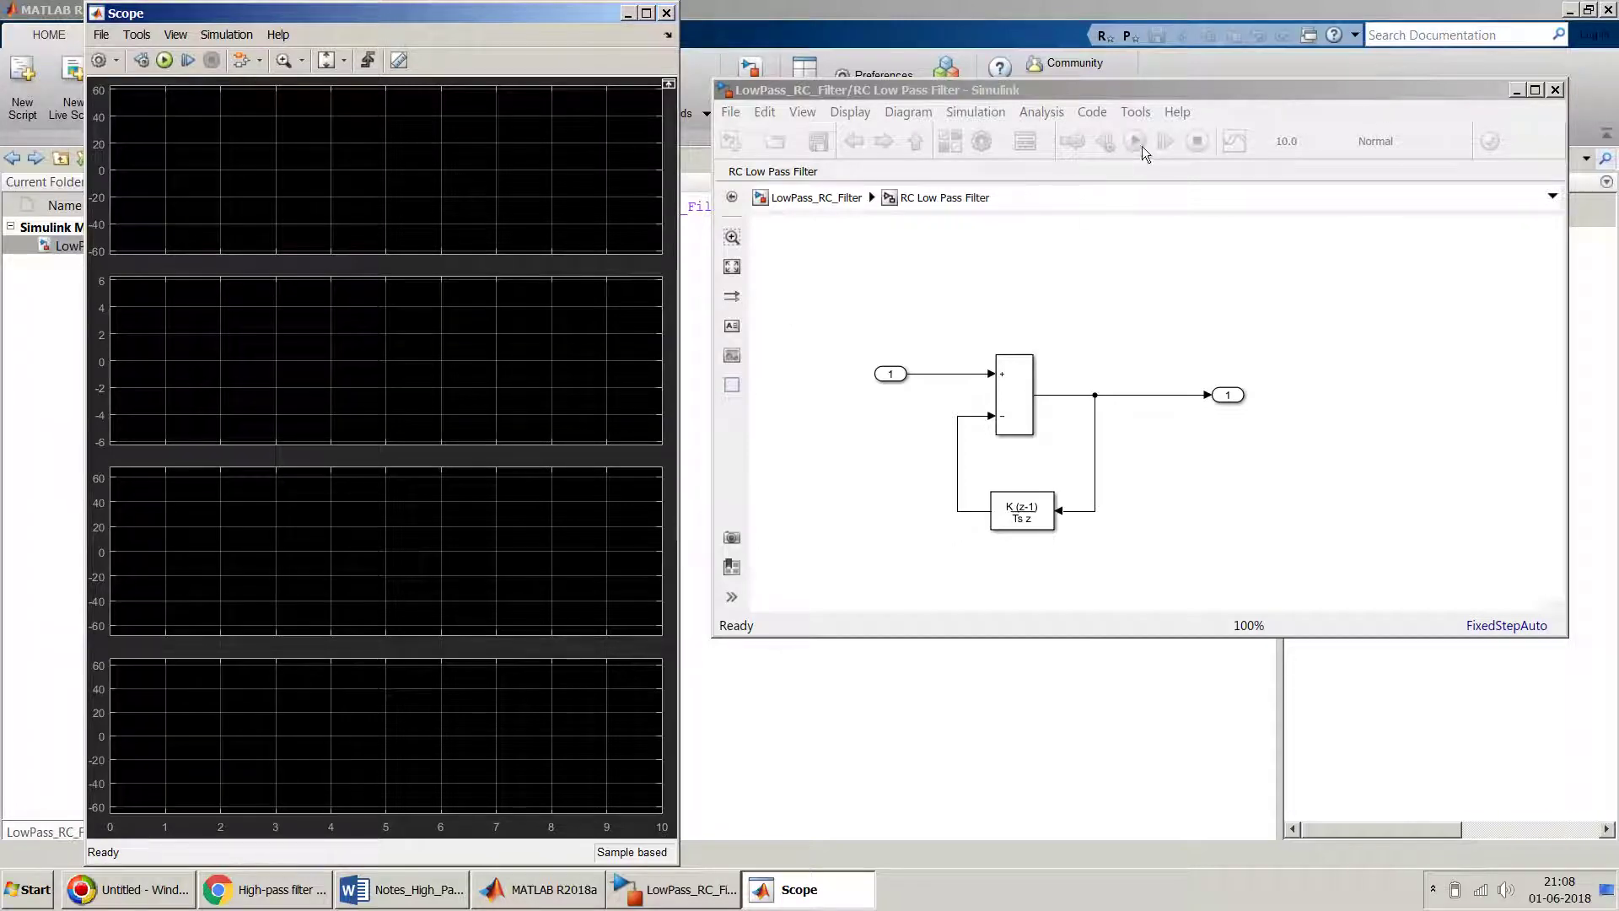
Run the top-level LowPass_RC_Filter model so the Scope plots all four signals over 0–10 s
left_click_drag(1171, 83, 1151, 89)
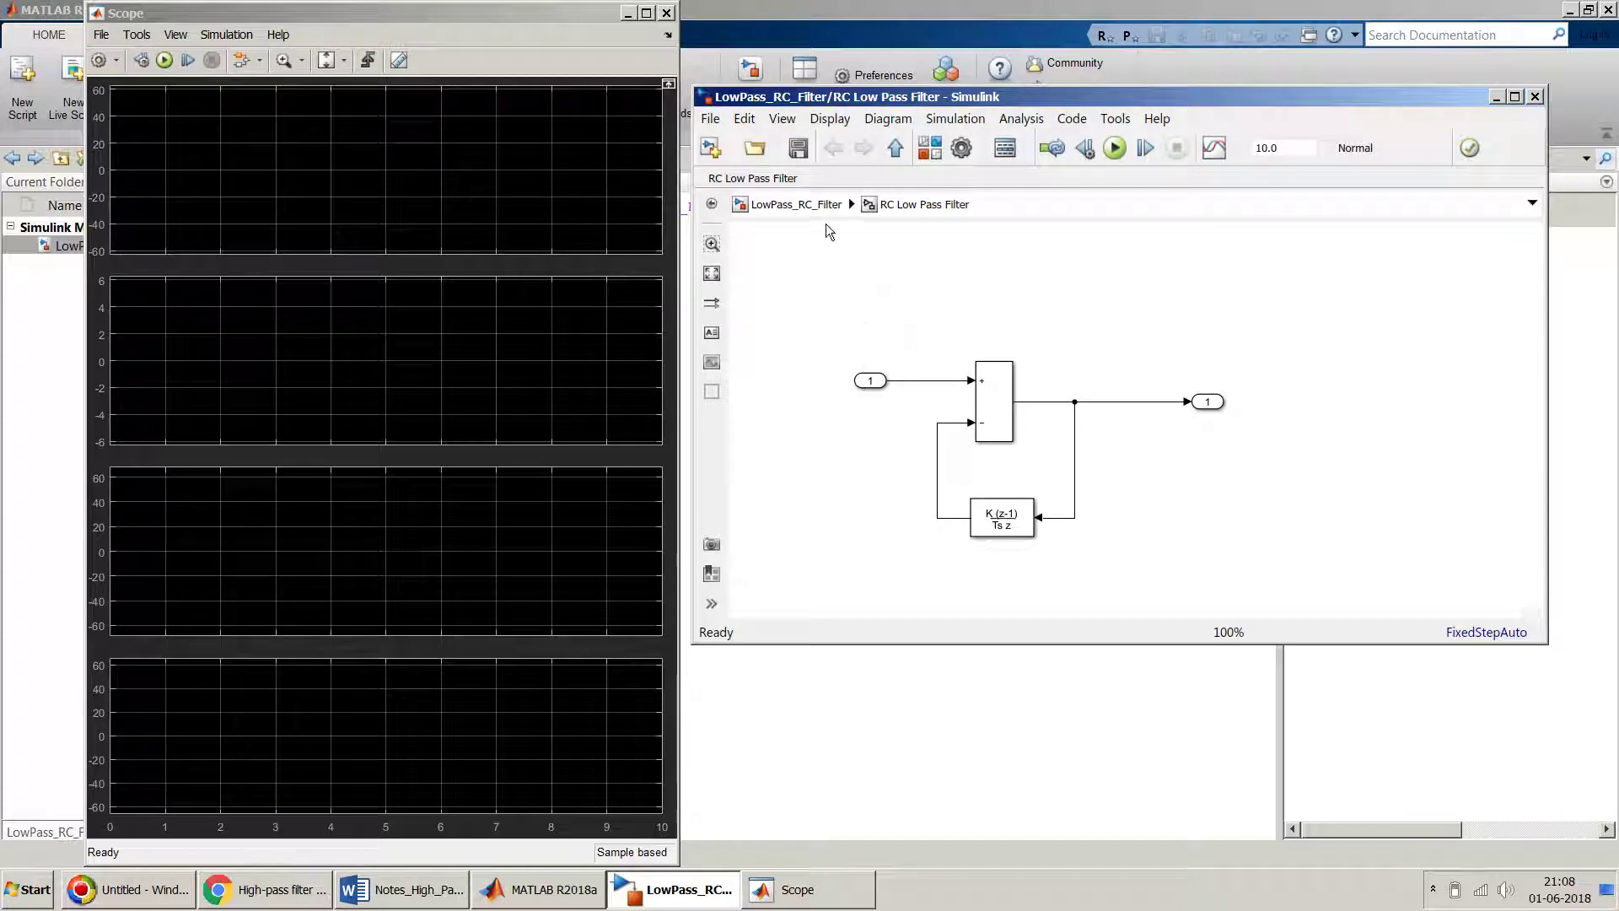
left_click(811, 205)
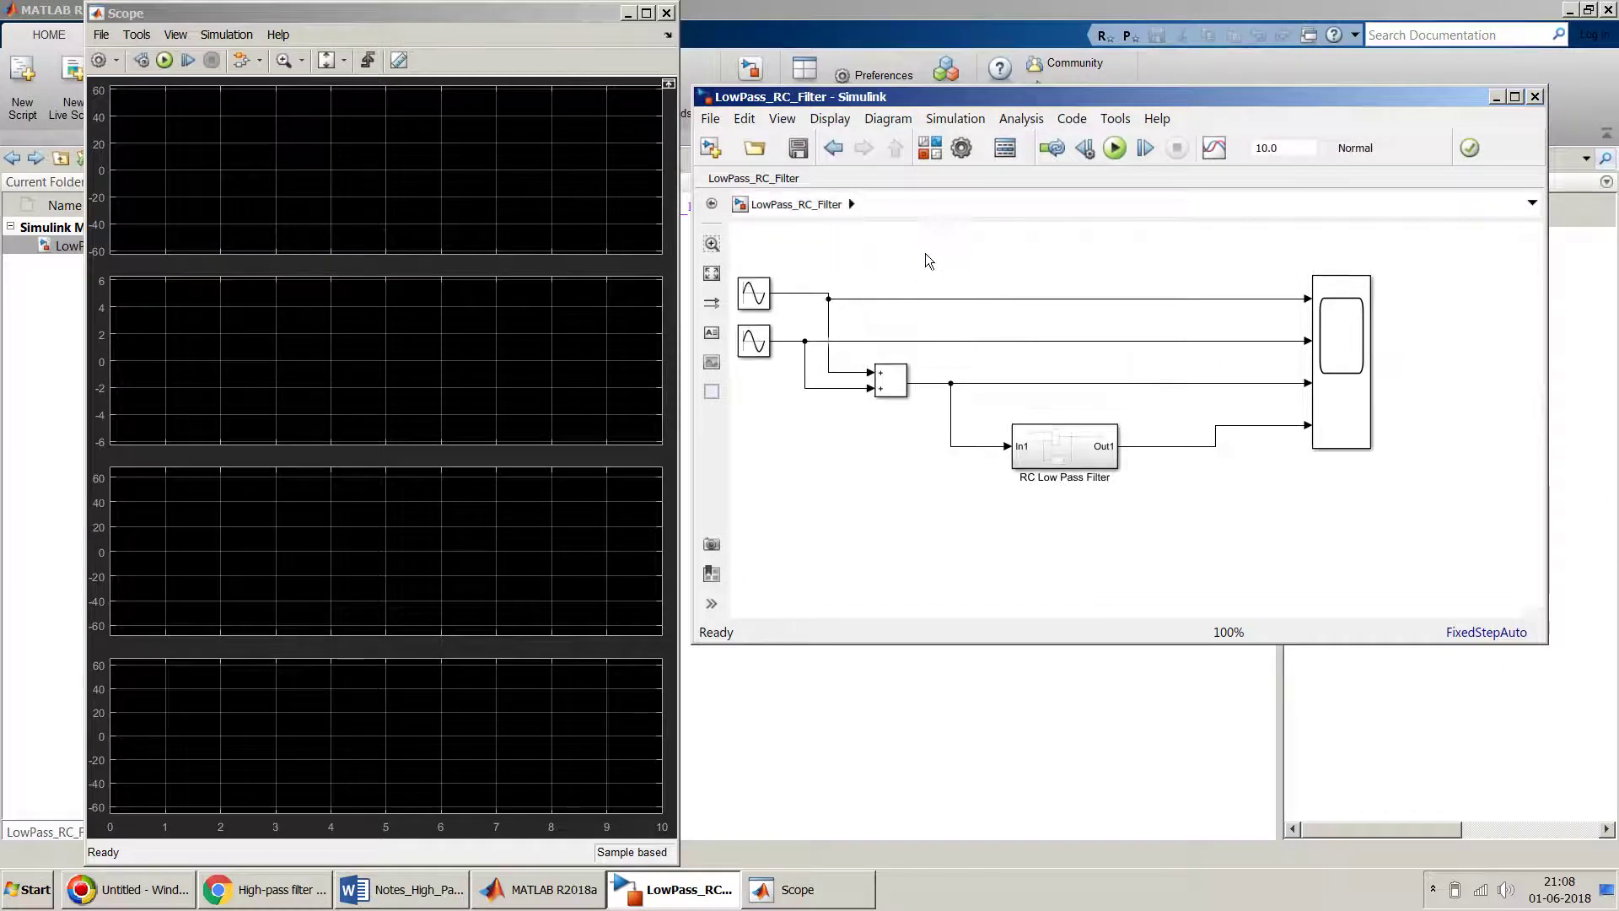
left_click(1122, 155)
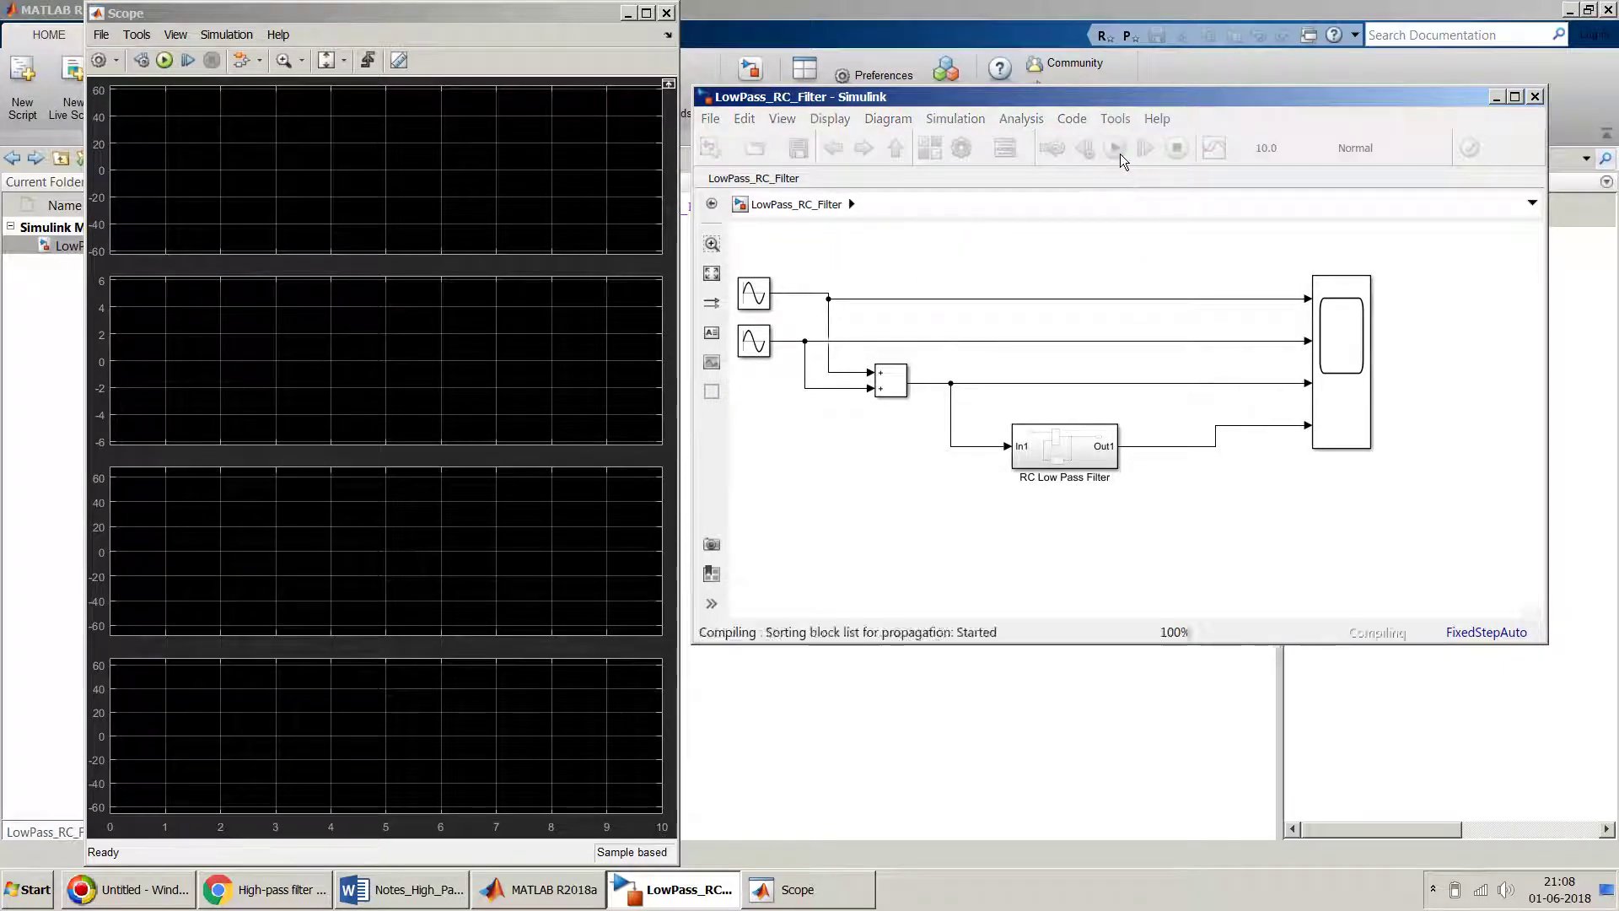
left_click(1070, 474)
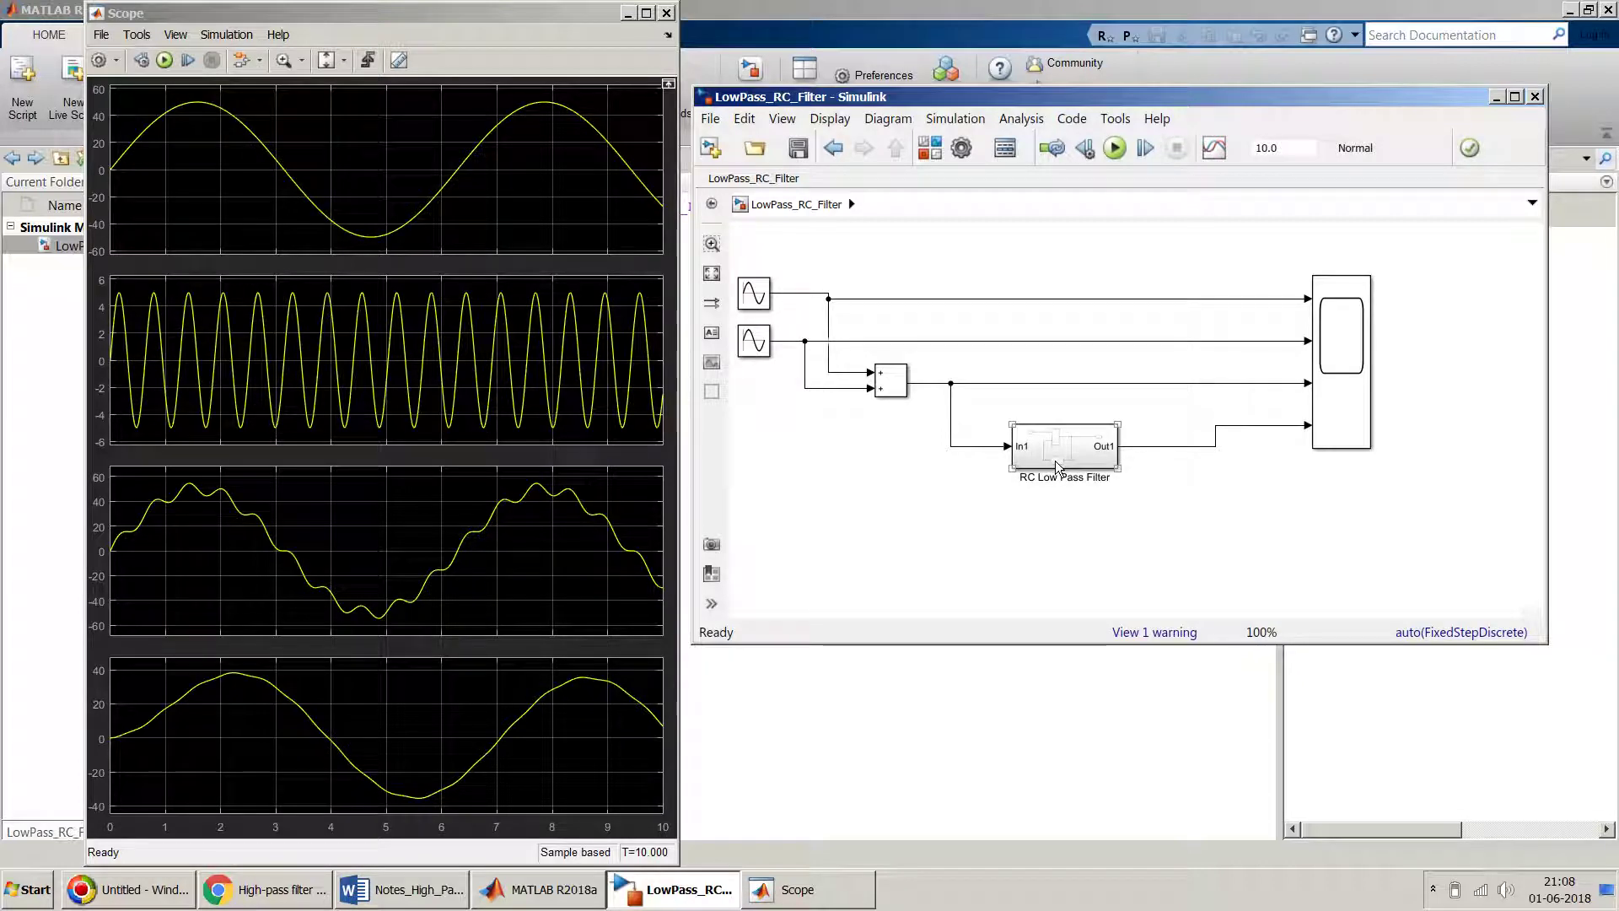
left_click(1046, 506)
left_click(749, 288)
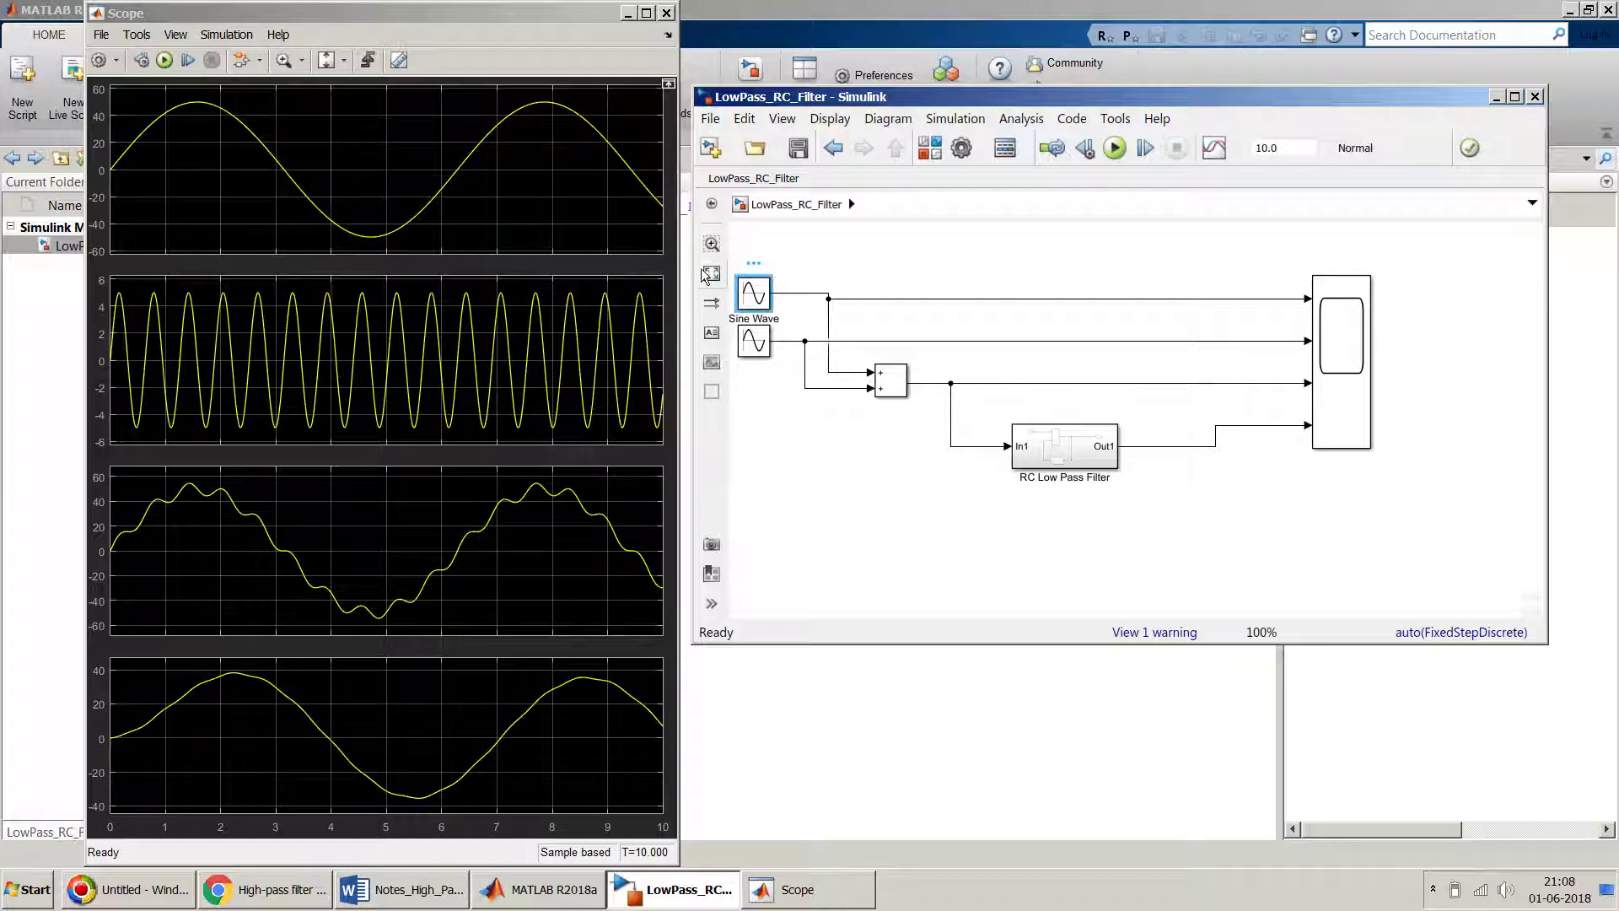
double_click(752, 293)
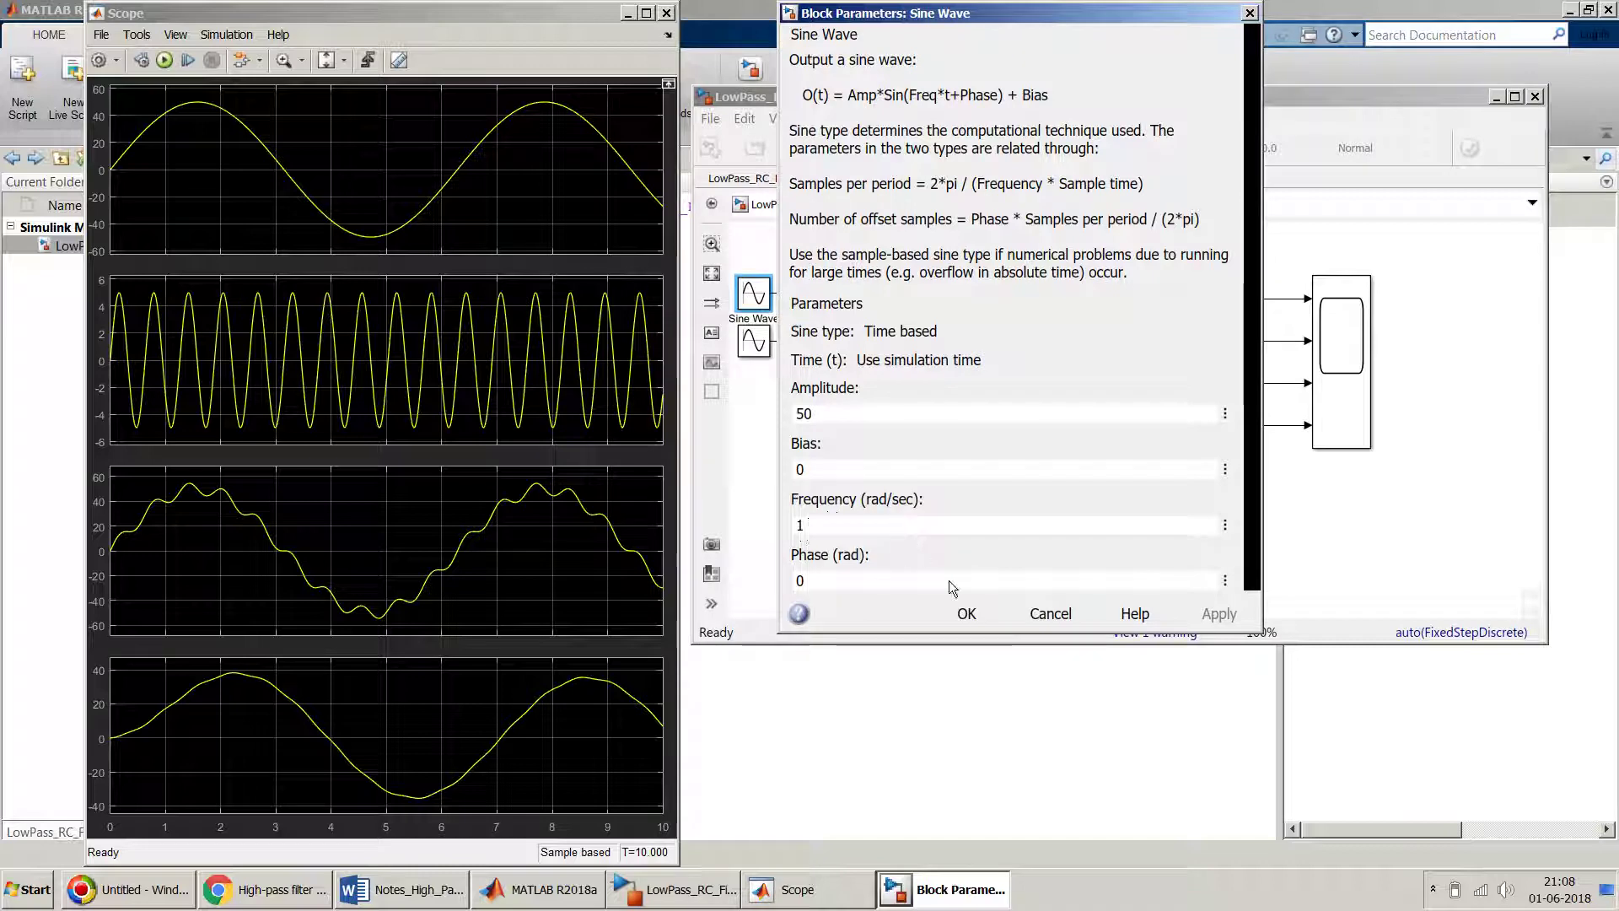
left_click(968, 614)
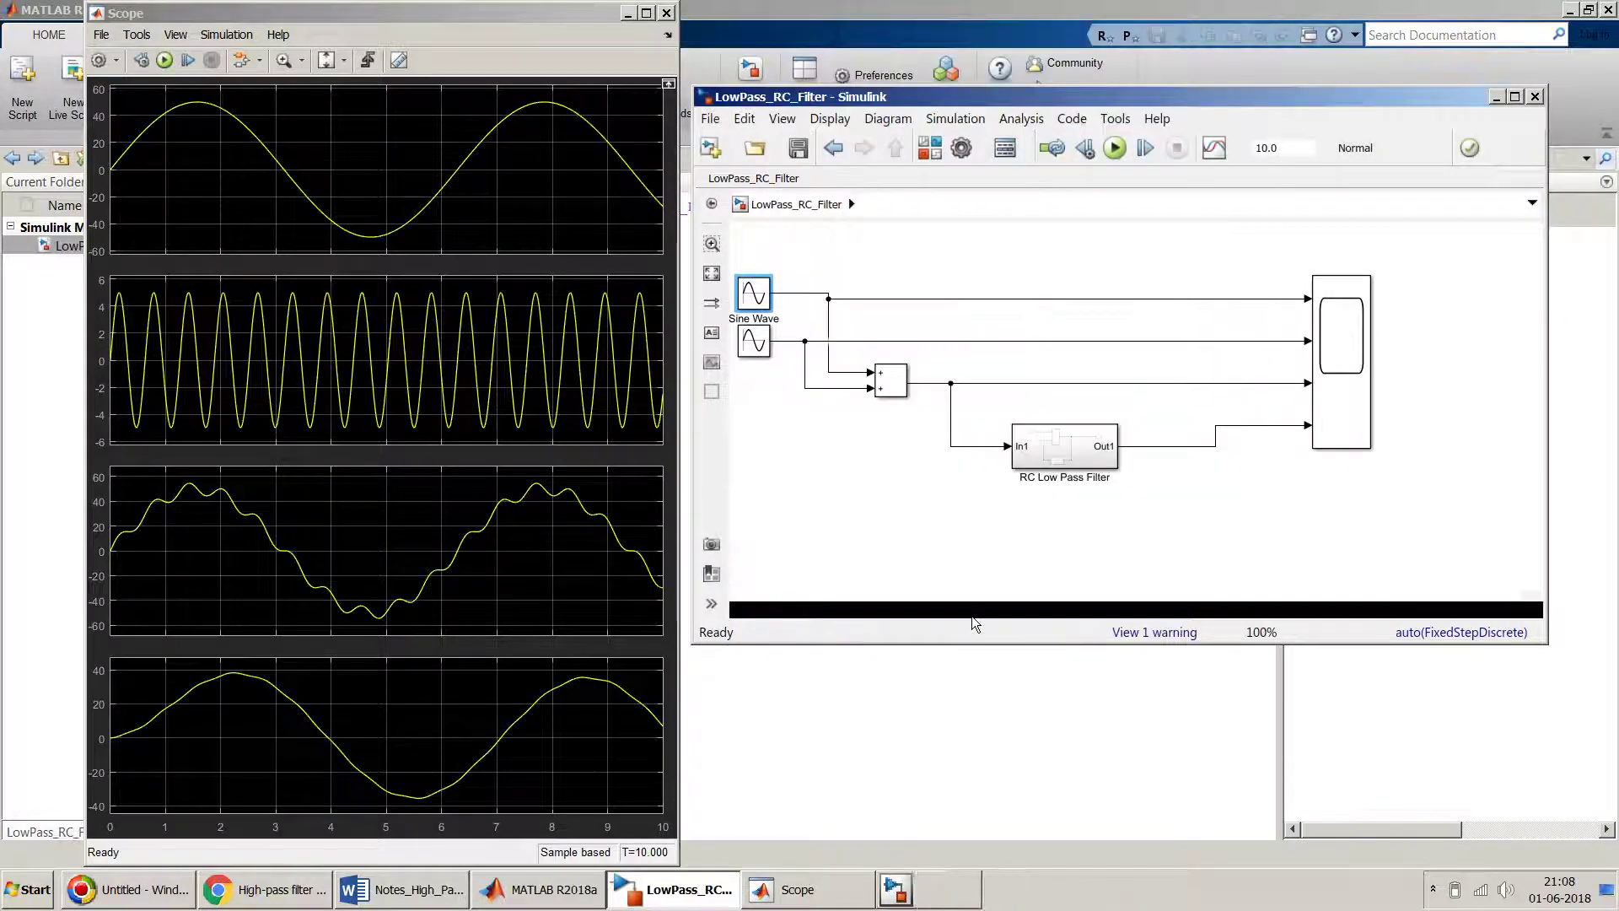
left_click(759, 347)
double_click(759, 347)
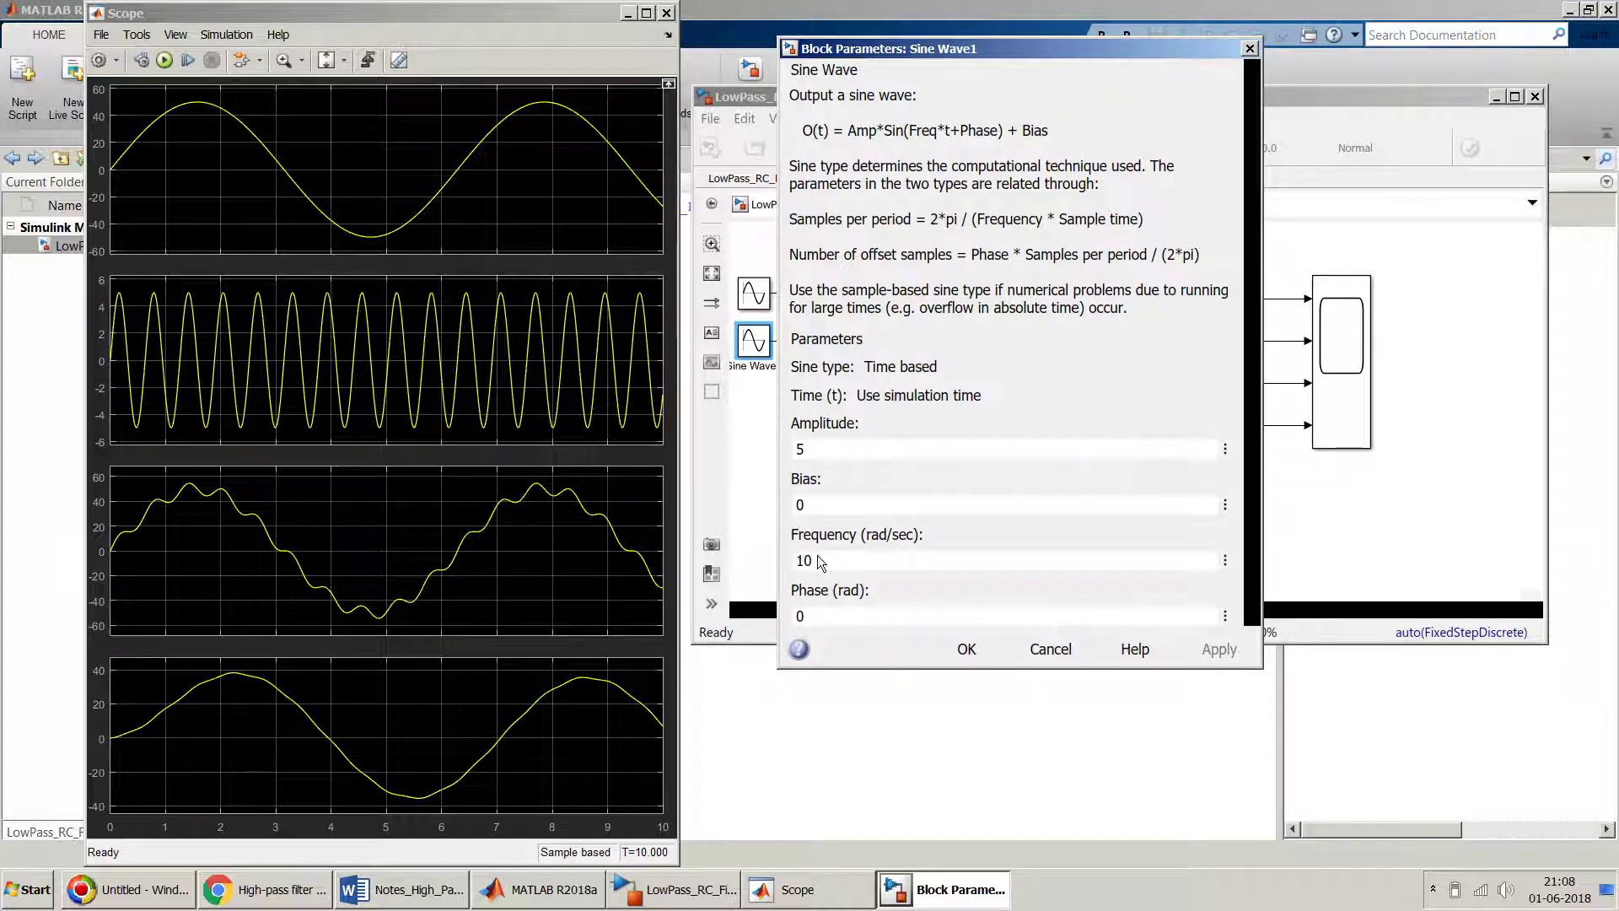
left_click(966, 649)
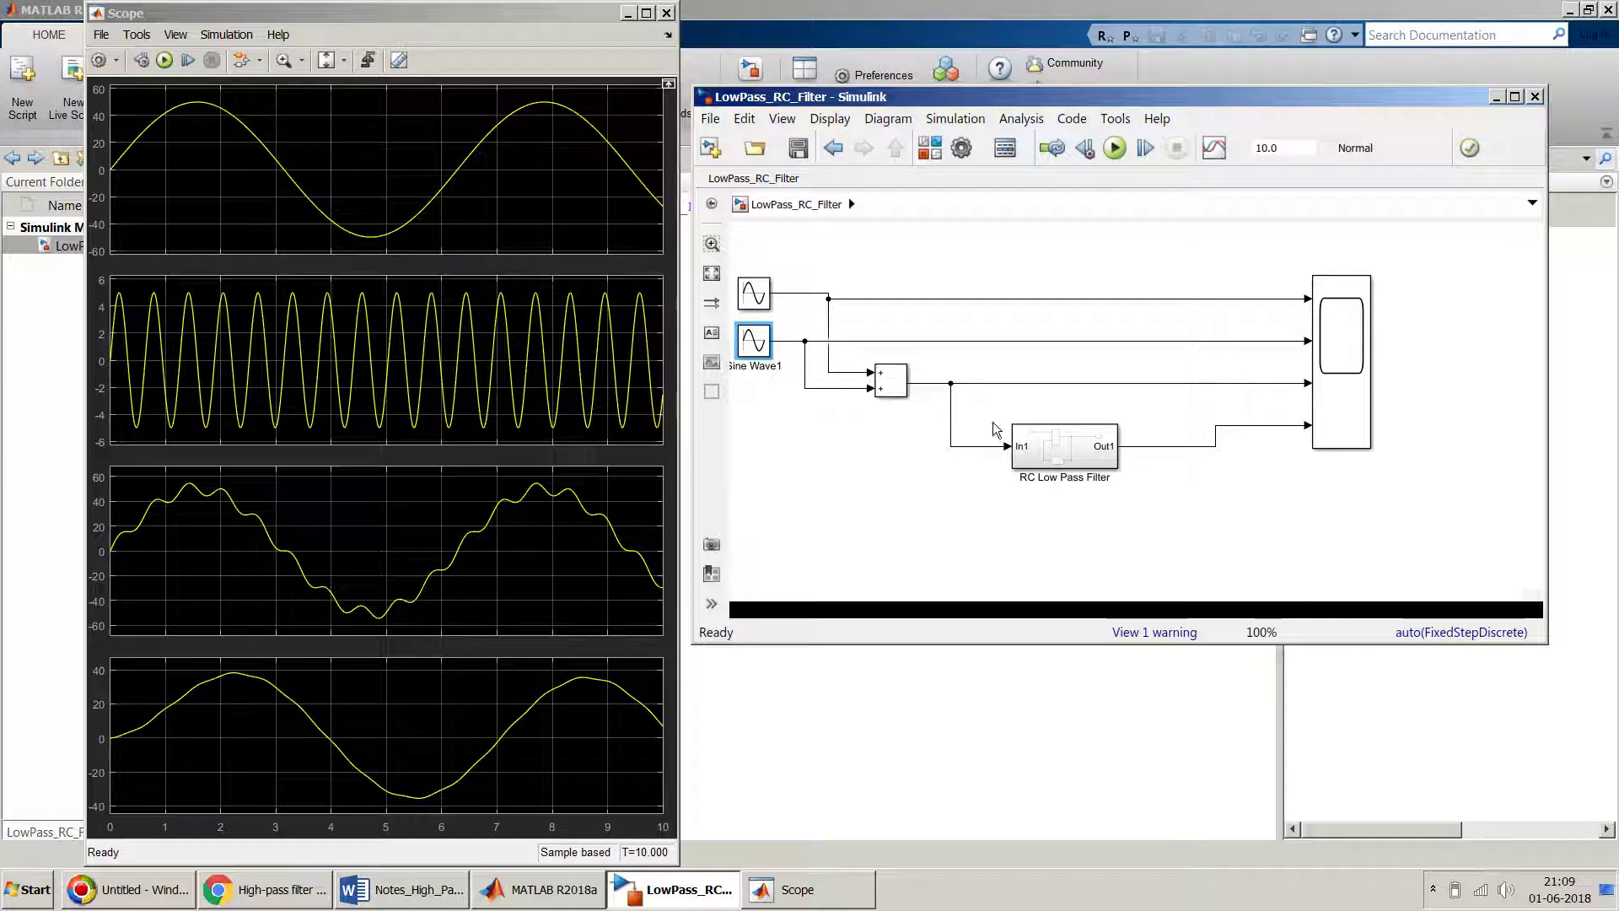
left_click(1022, 432)
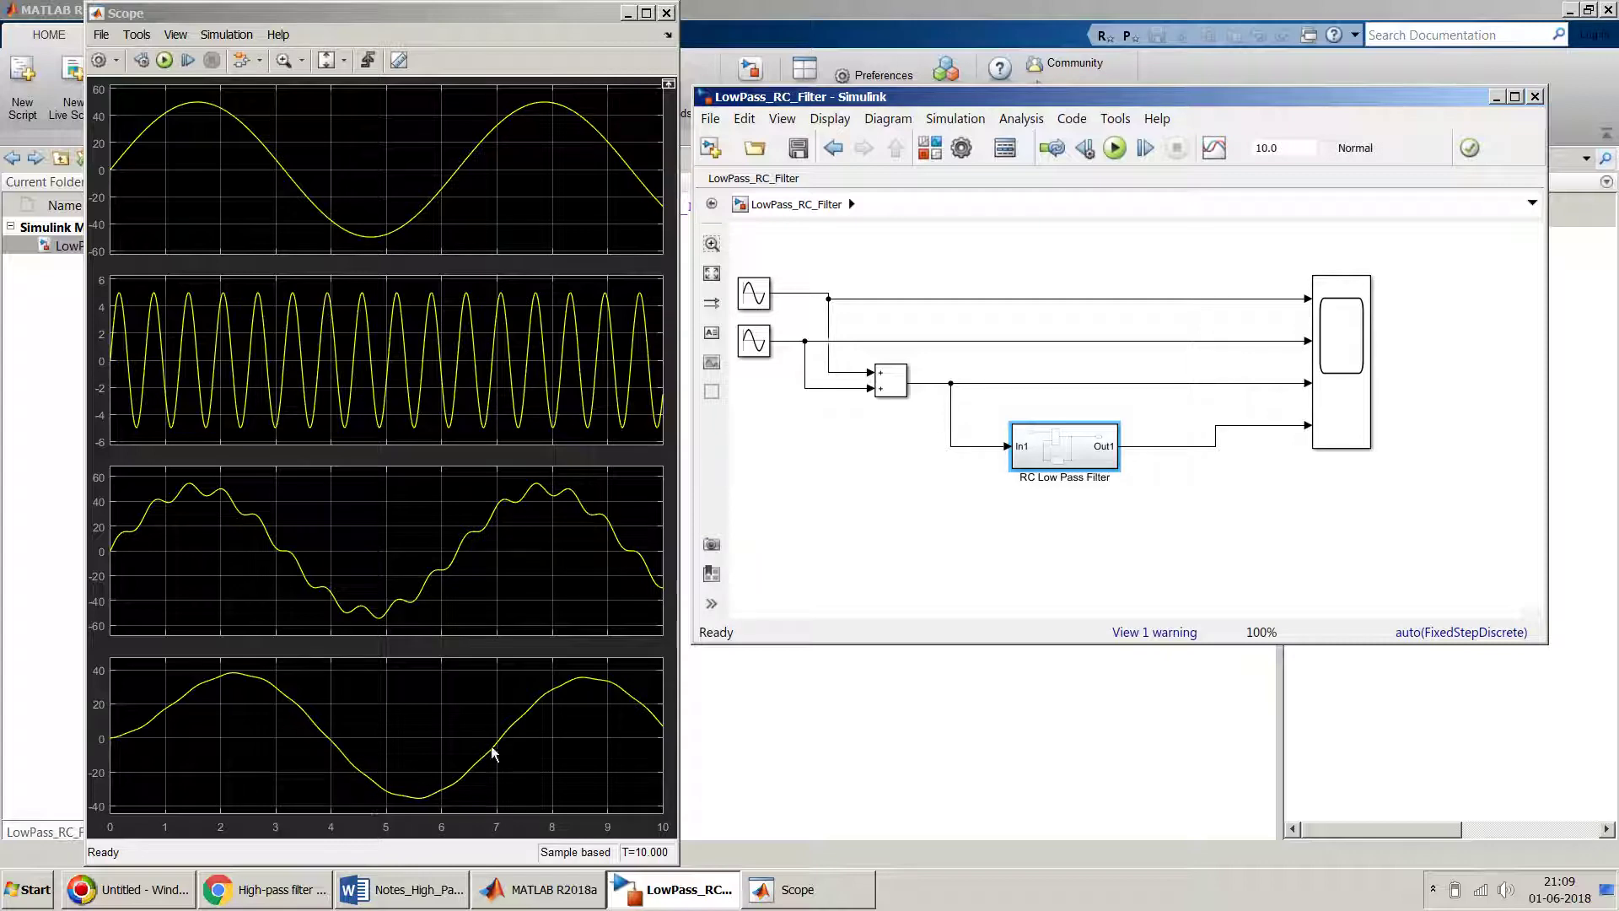
Insert a Subsystem block below the low-pass filter and name it 'RC High Pass Filter'
left_click(1039, 550)
double_click(1039, 548)
type("subs")
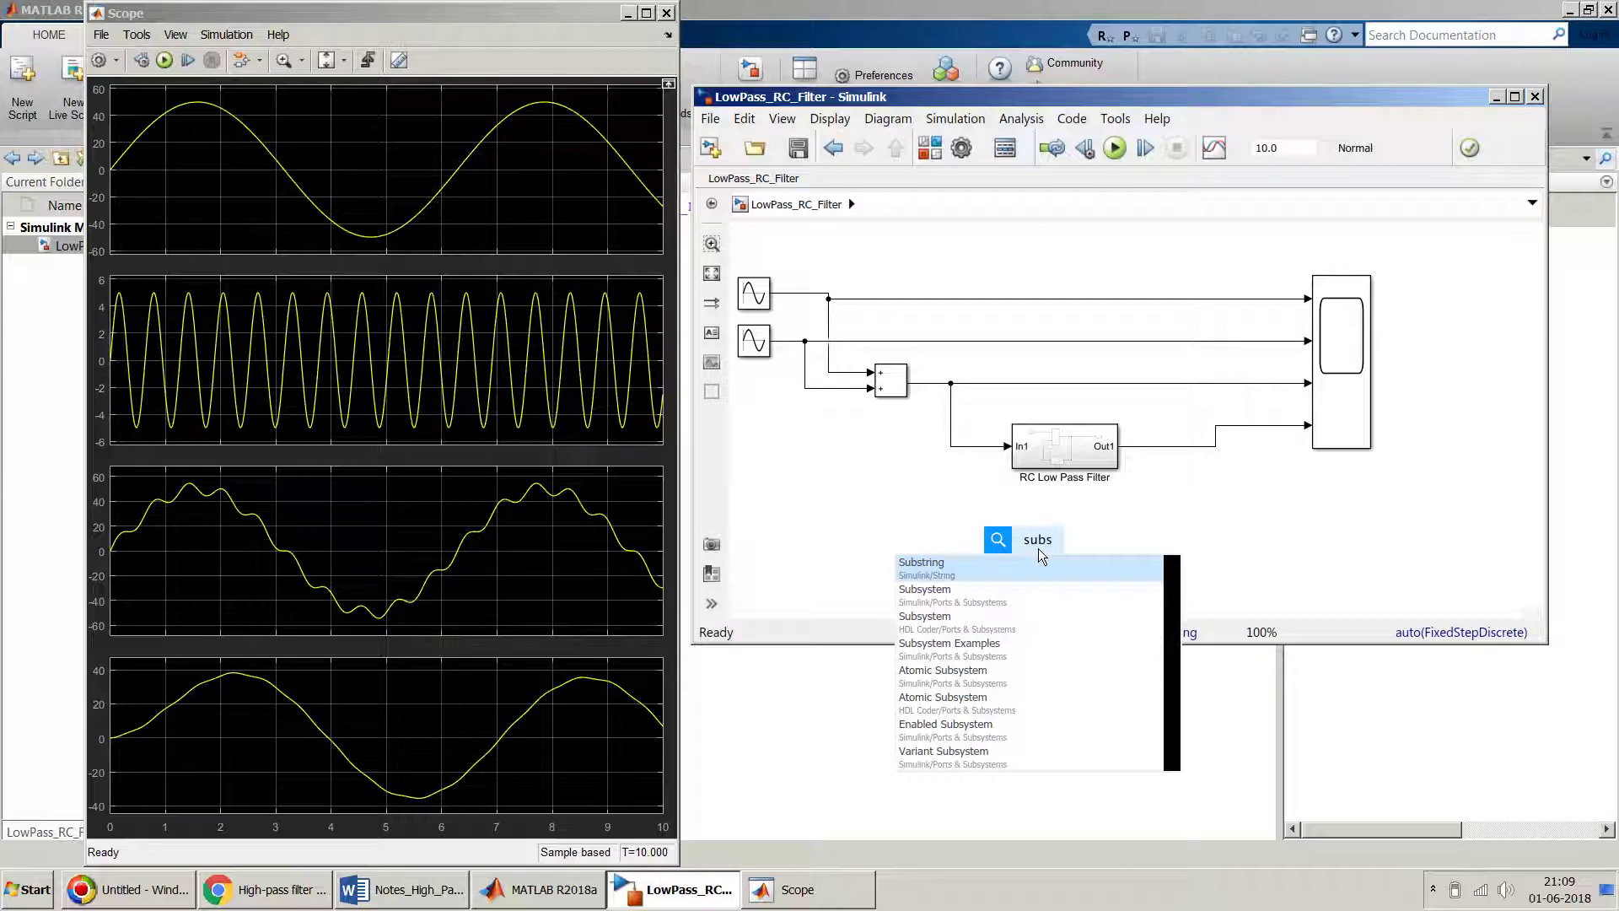
key("Down")
key("Return")
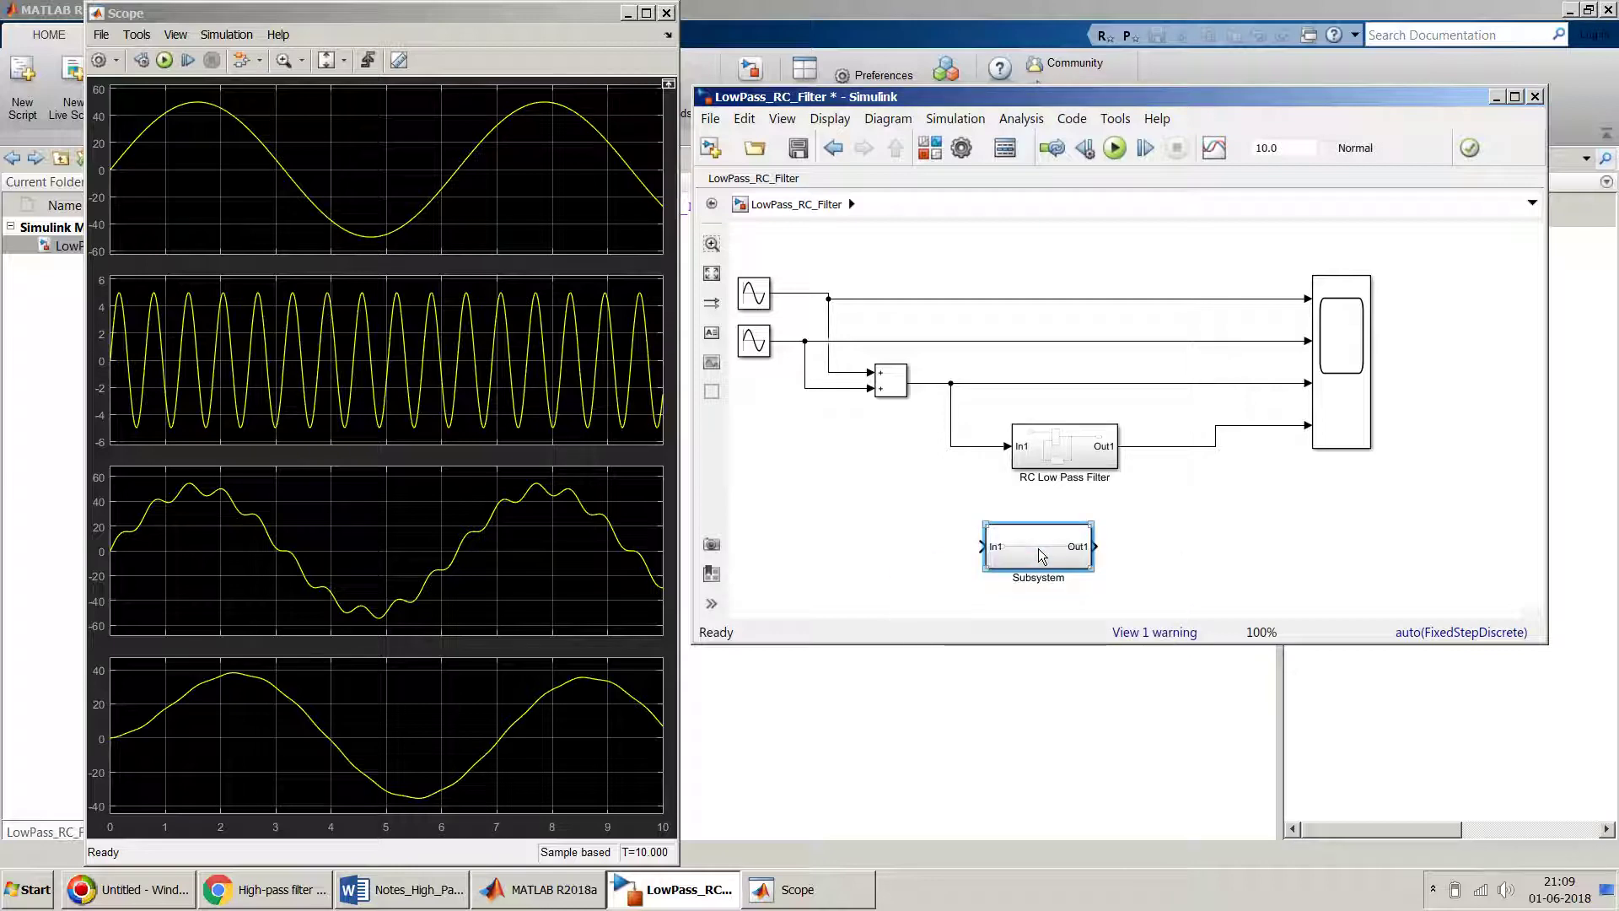
double_click(1042, 580)
key("BackSpace")
type("RC High Pass Fil")
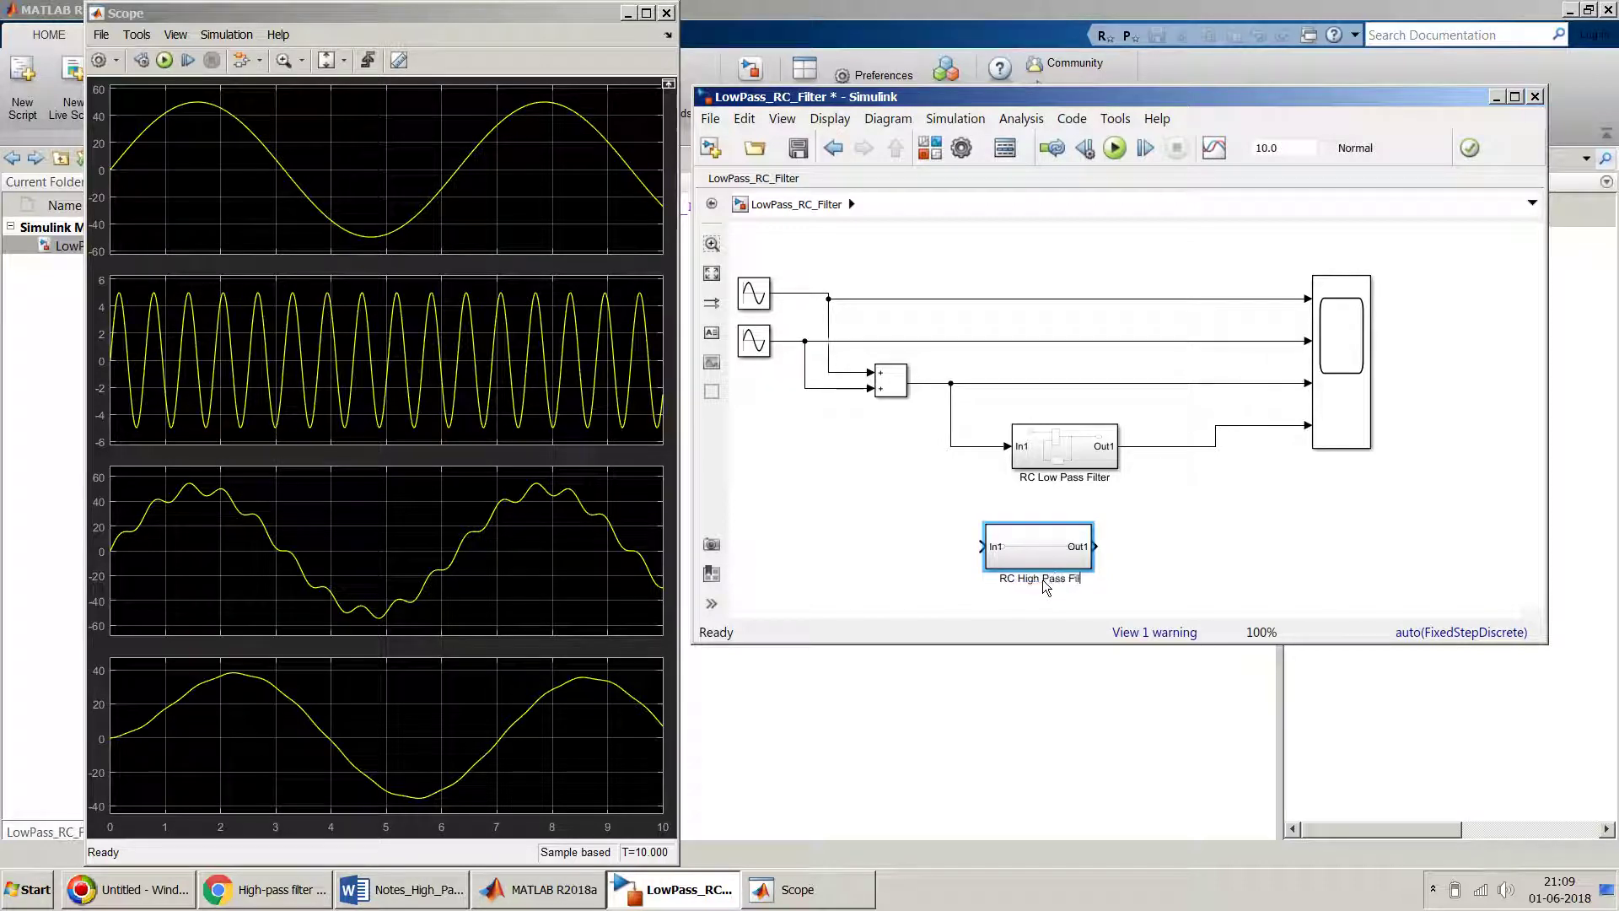
type("ter")
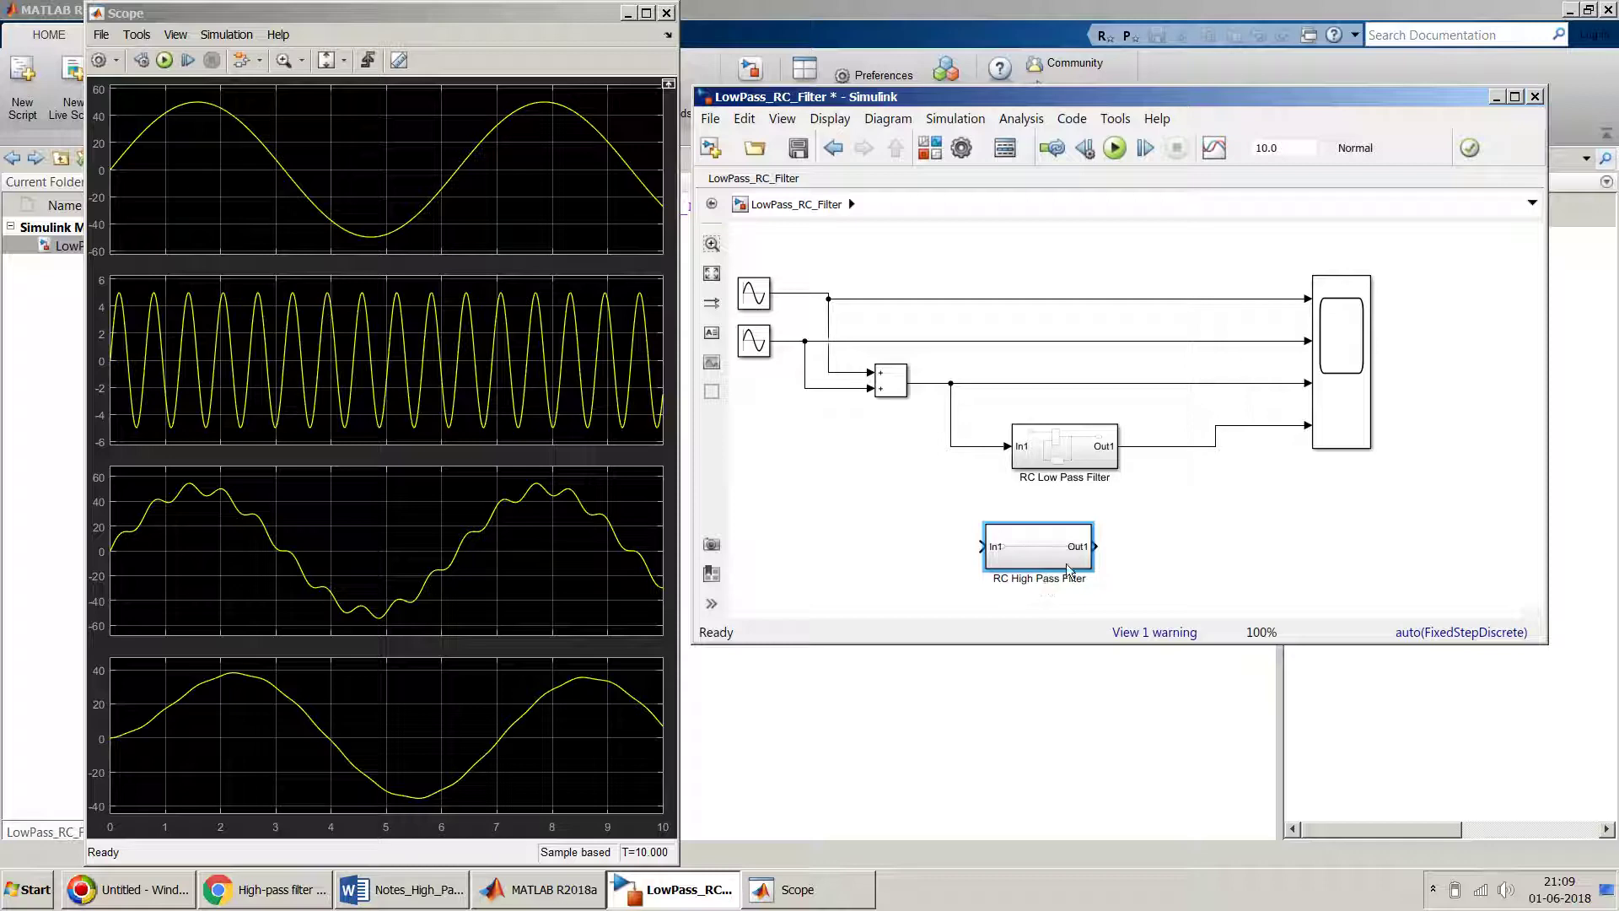
Align the RC High Pass Filter block under the low-pass block in a full-height window
left_click_drag(1061, 559, 1087, 558)
left_click(1328, 537)
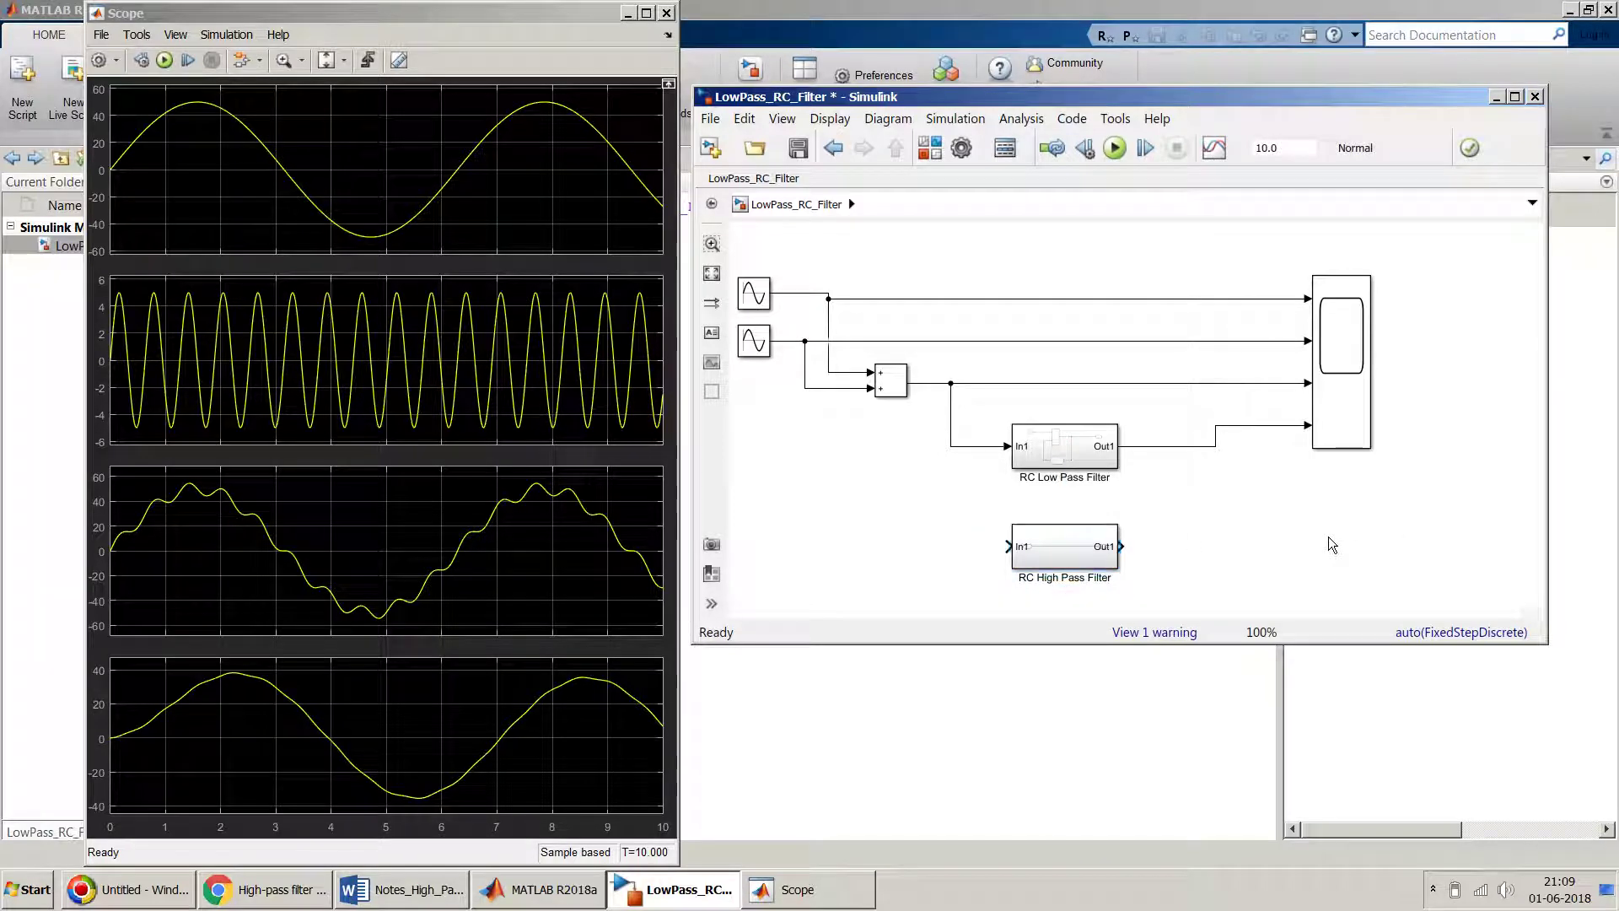
double_click(1342, 643)
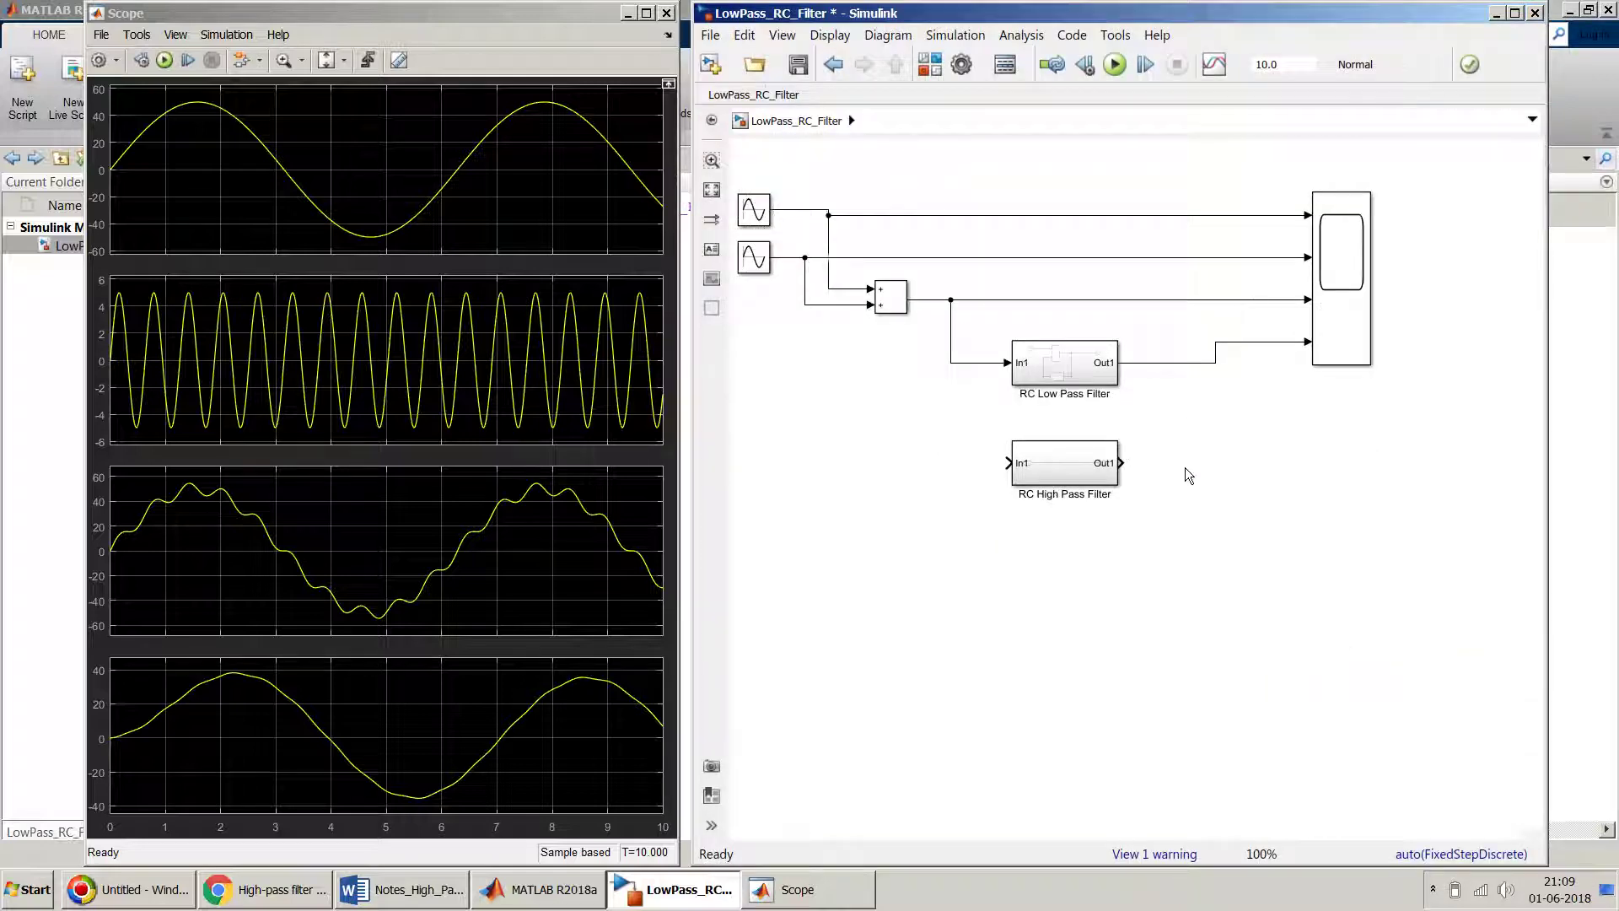
left_click_drag(1090, 463, 1090, 514)
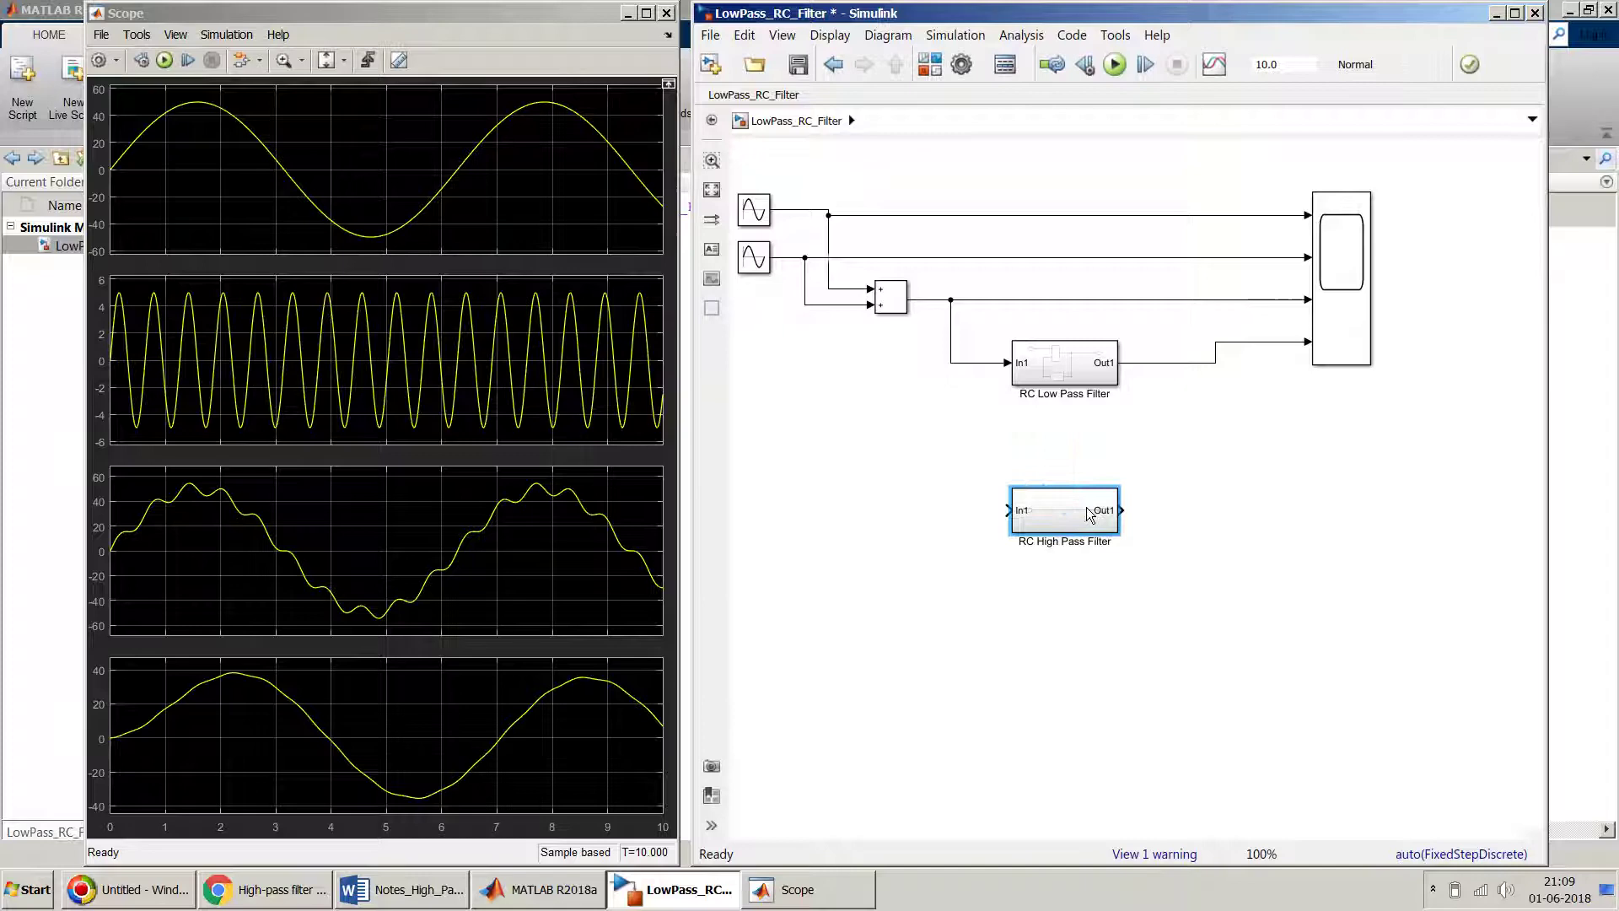
left_click(1352, 518)
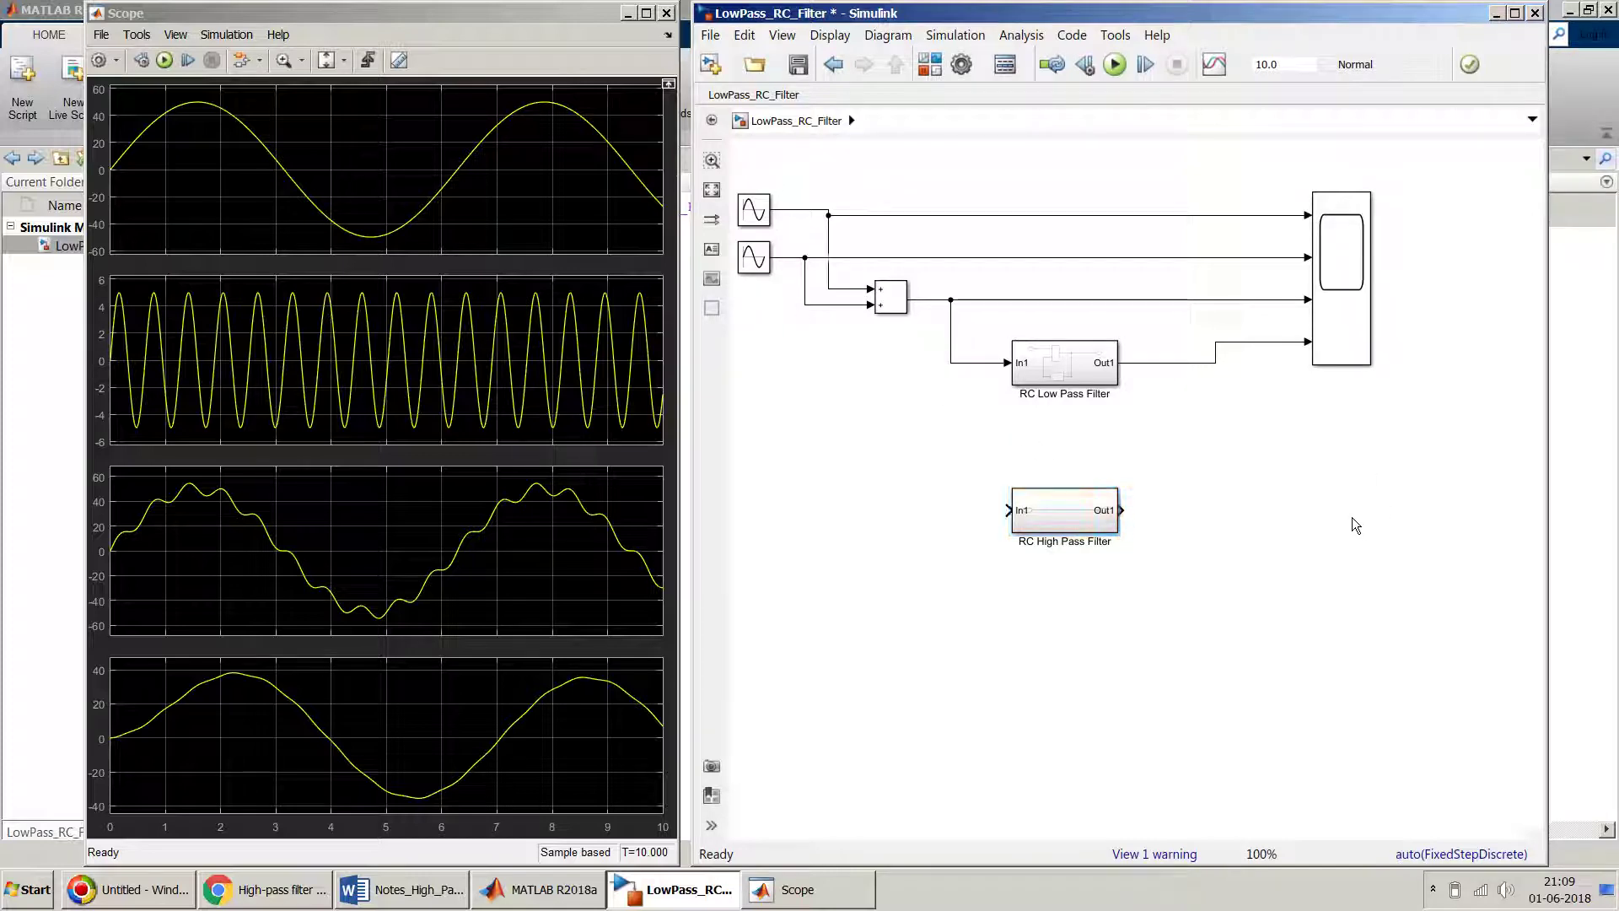
Add a three-input Scope1 block and enlarge it into a tall rectangle
double_click(1353, 518)
type("scop")
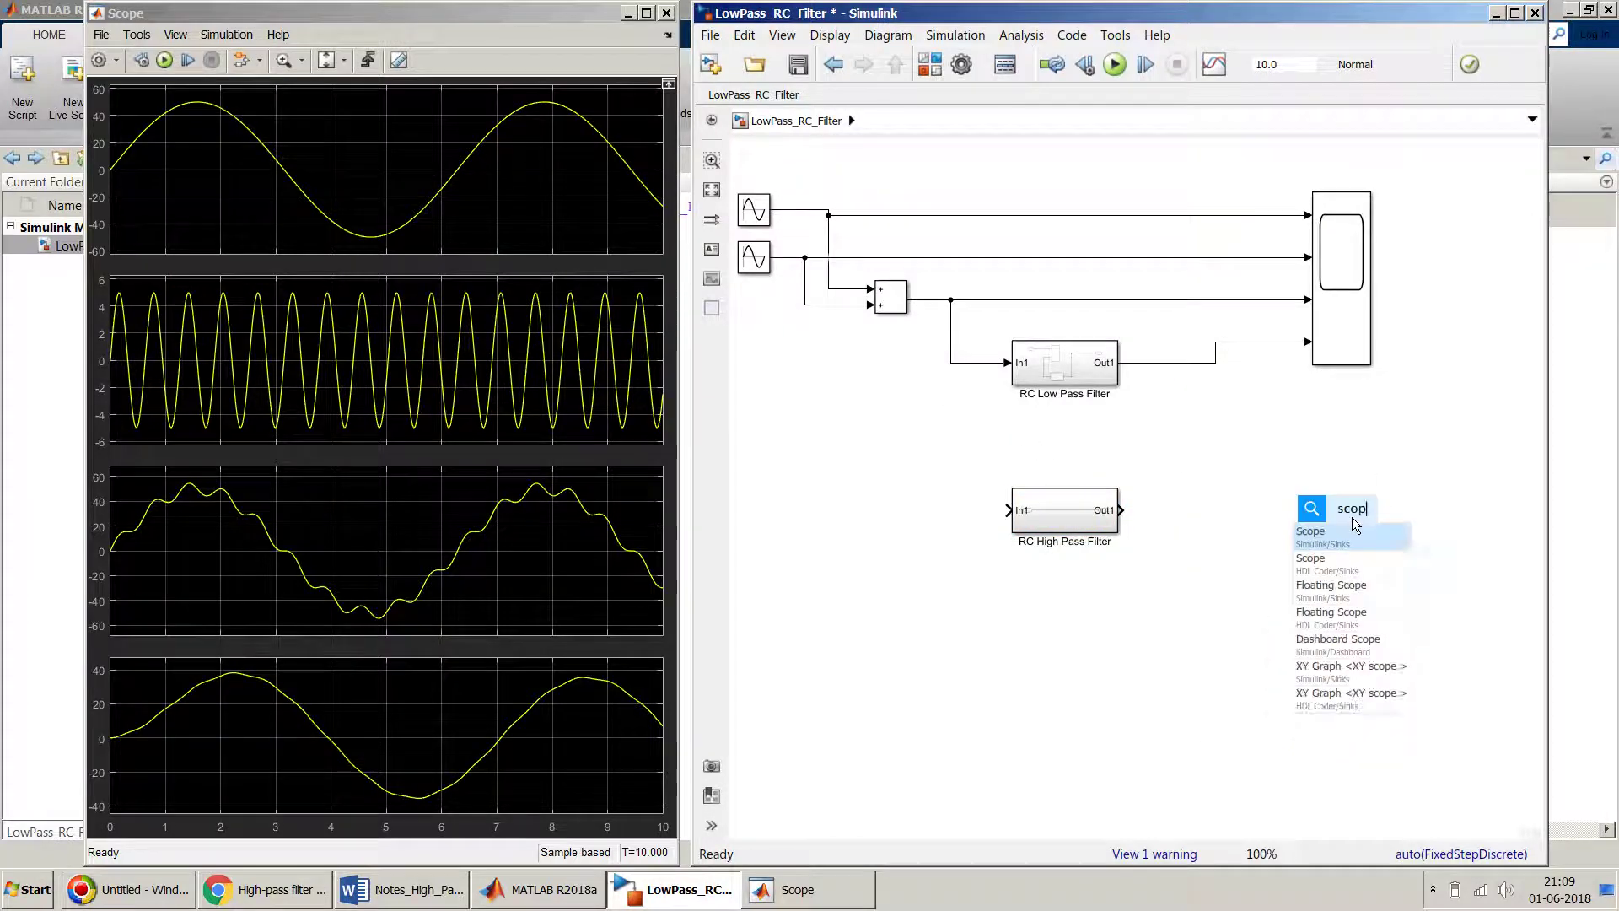
key("Return")
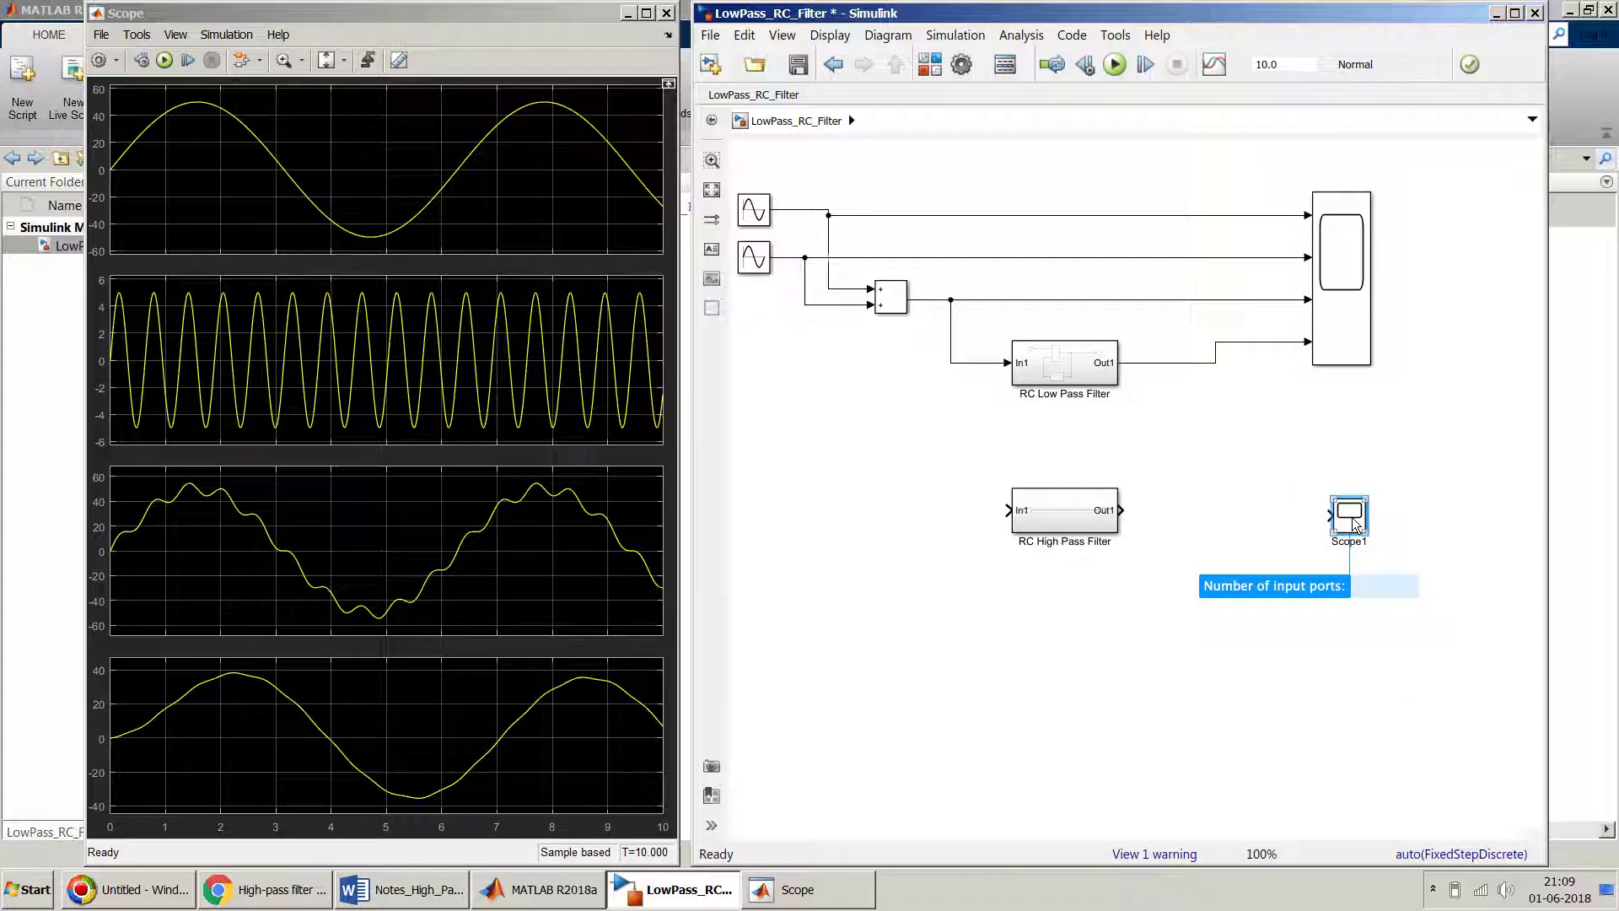
key("Return")
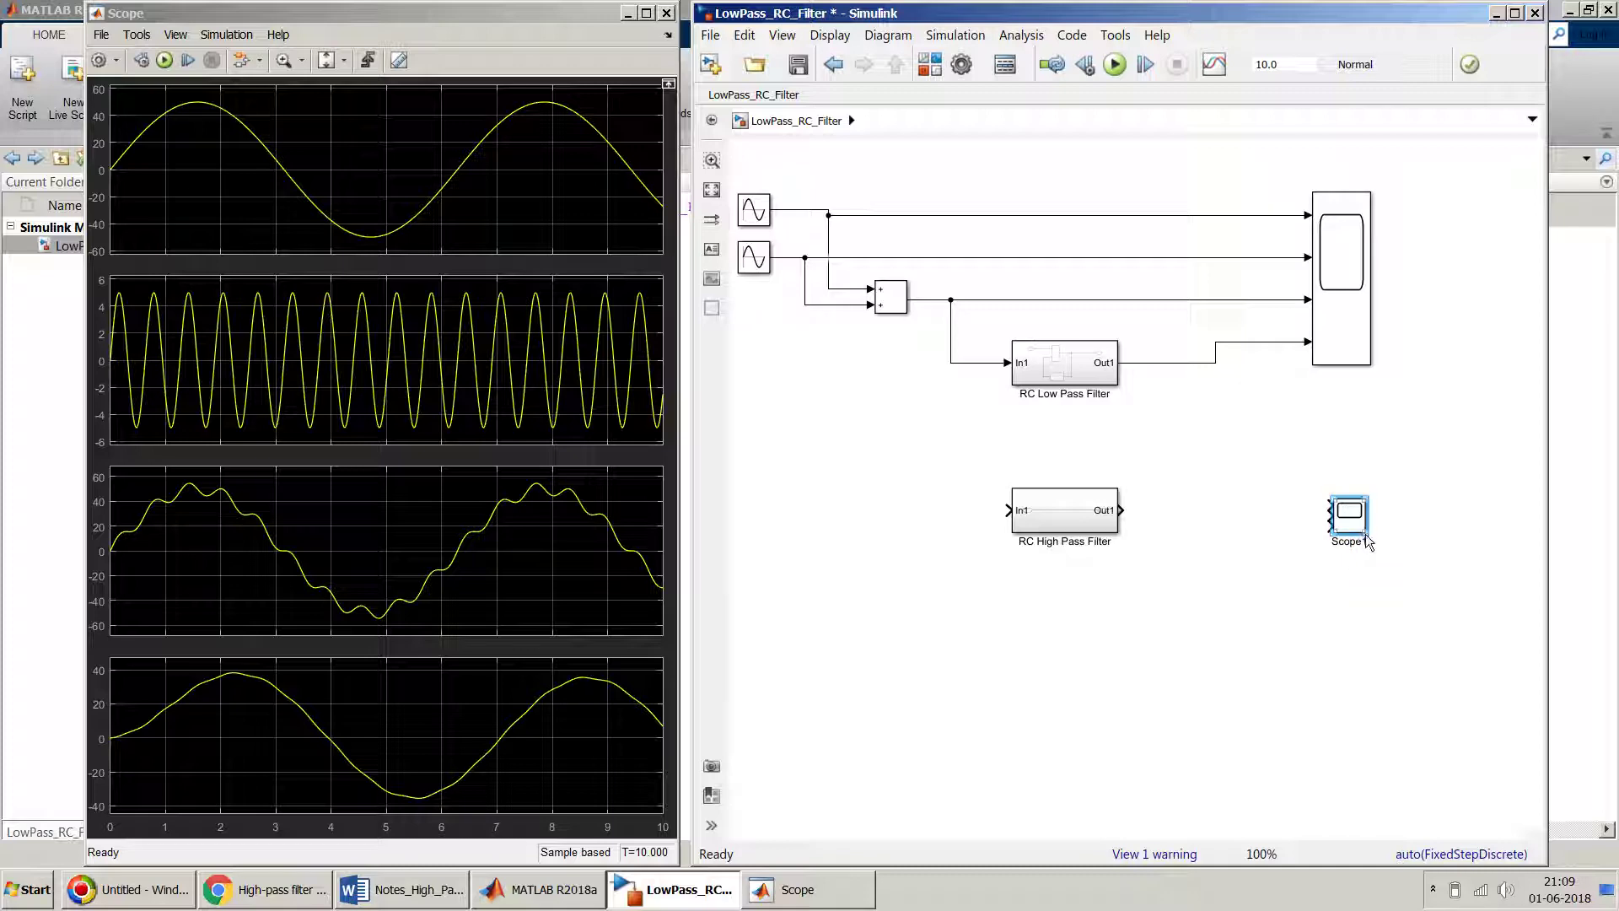
left_click_drag(1366, 533, 1377, 607)
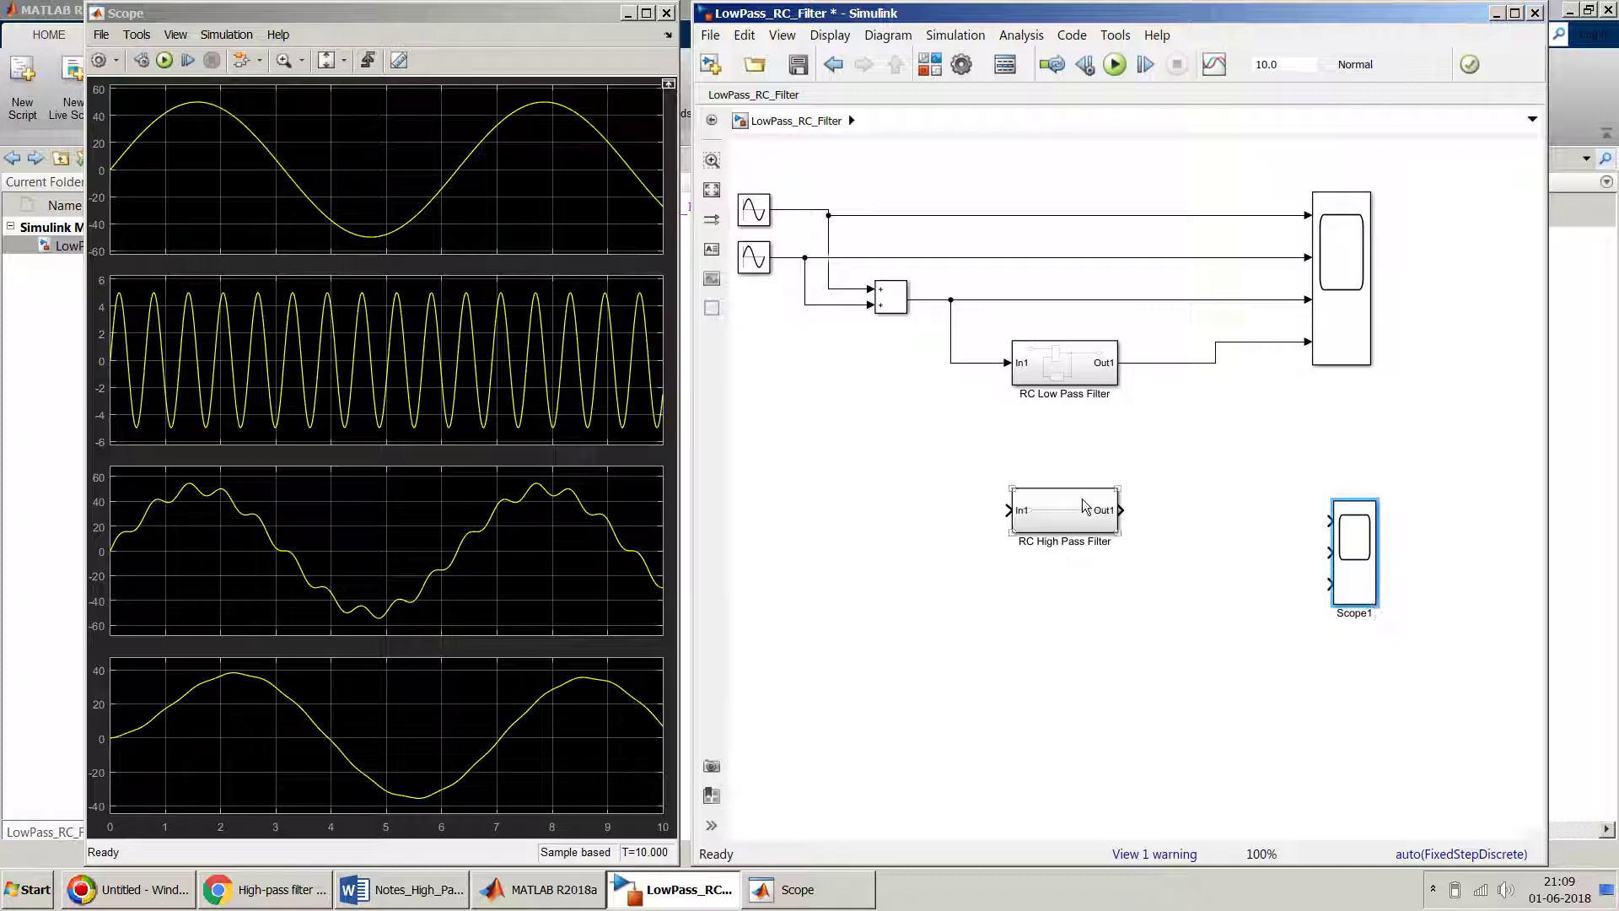
Position the RC High Pass Filter and Scope1, wiring the filter's Out1 to Scope1's first input
mouse_move(1084, 503)
left_mouse_down()
mouse_move(934, 404)
mouse_move(953, 397)
mouse_move(953, 364)
left_mouse_up()
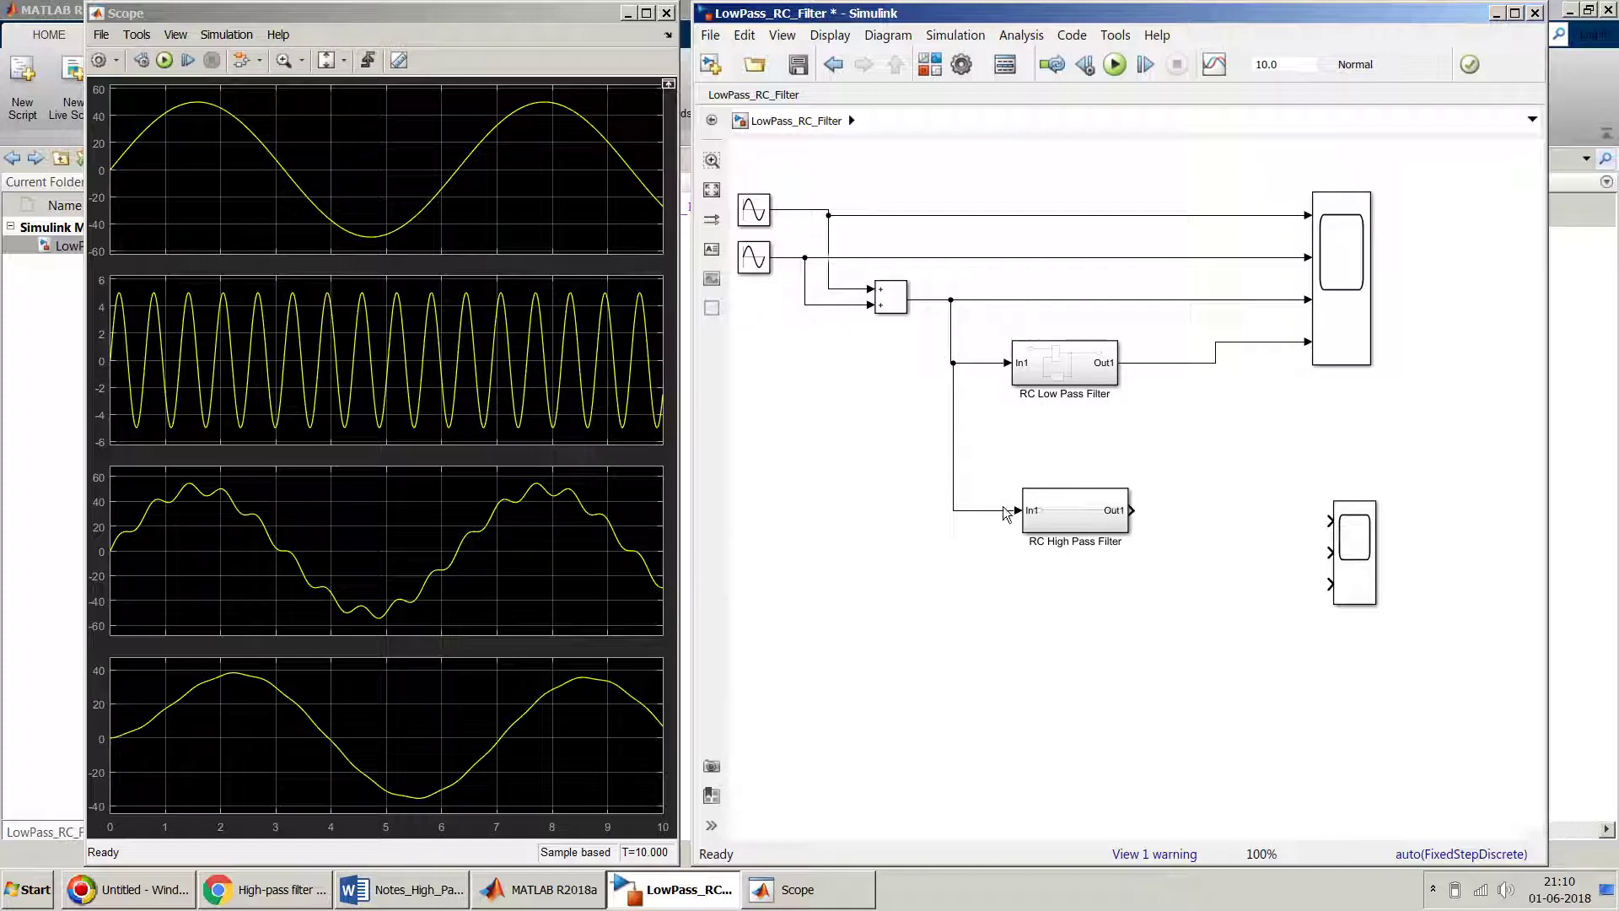
left_click(1094, 516)
left_click_drag(1366, 522, 1355, 513)
left_click_drag(1130, 510, 1280, 516)
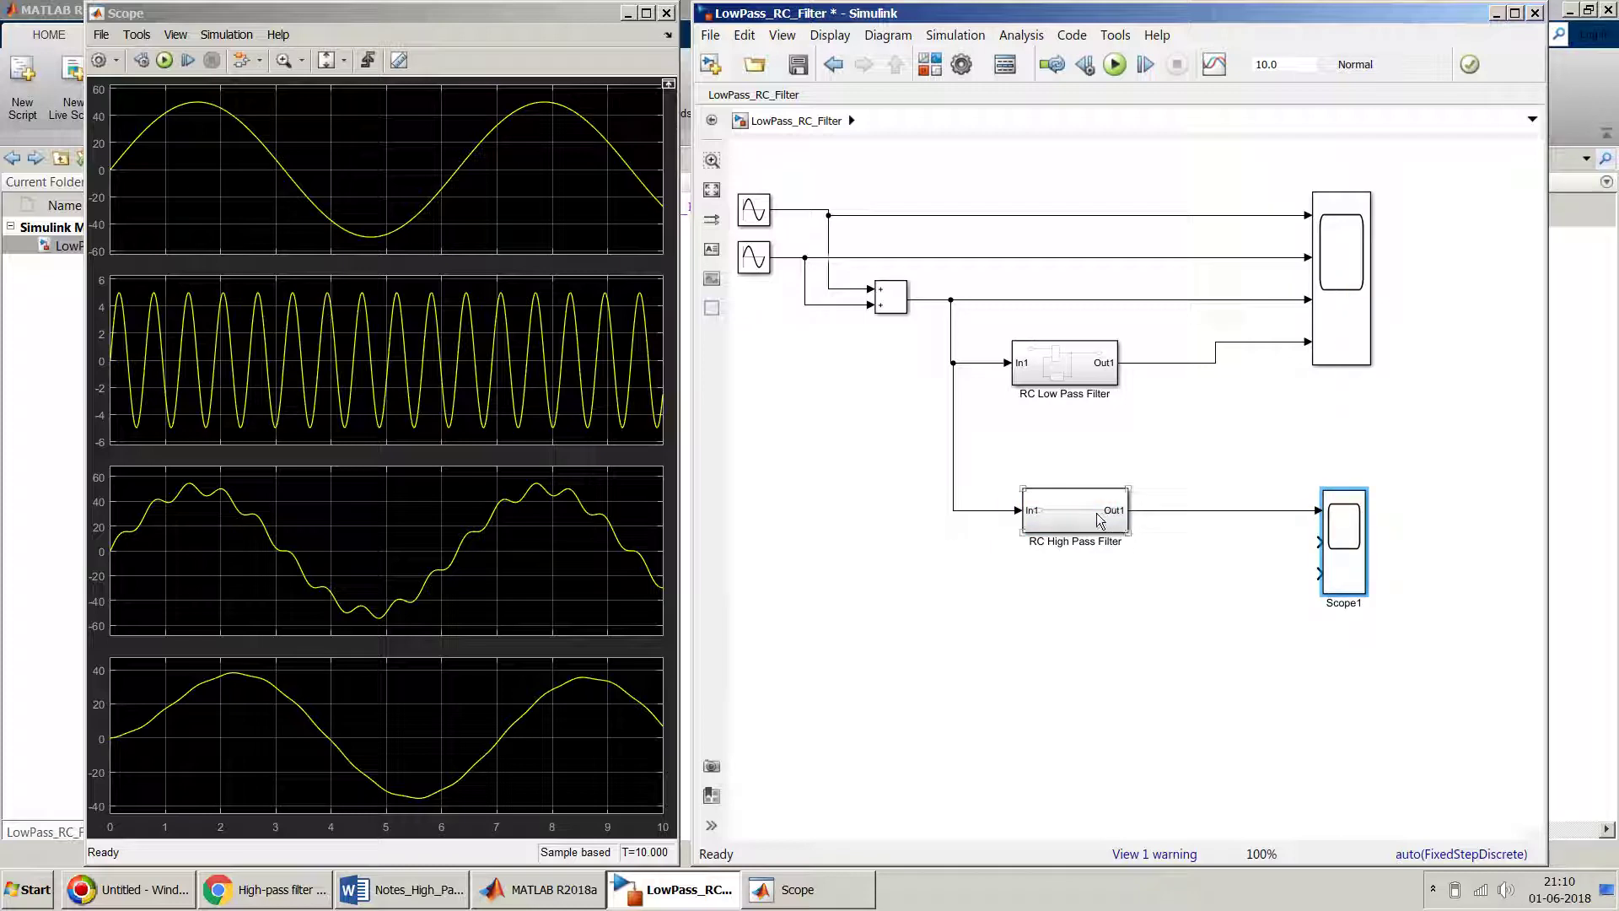
Inside the RC High Pass Filter subsystem, delete the direct In1-to-Out1 line, checking the notes
double_click(1087, 521)
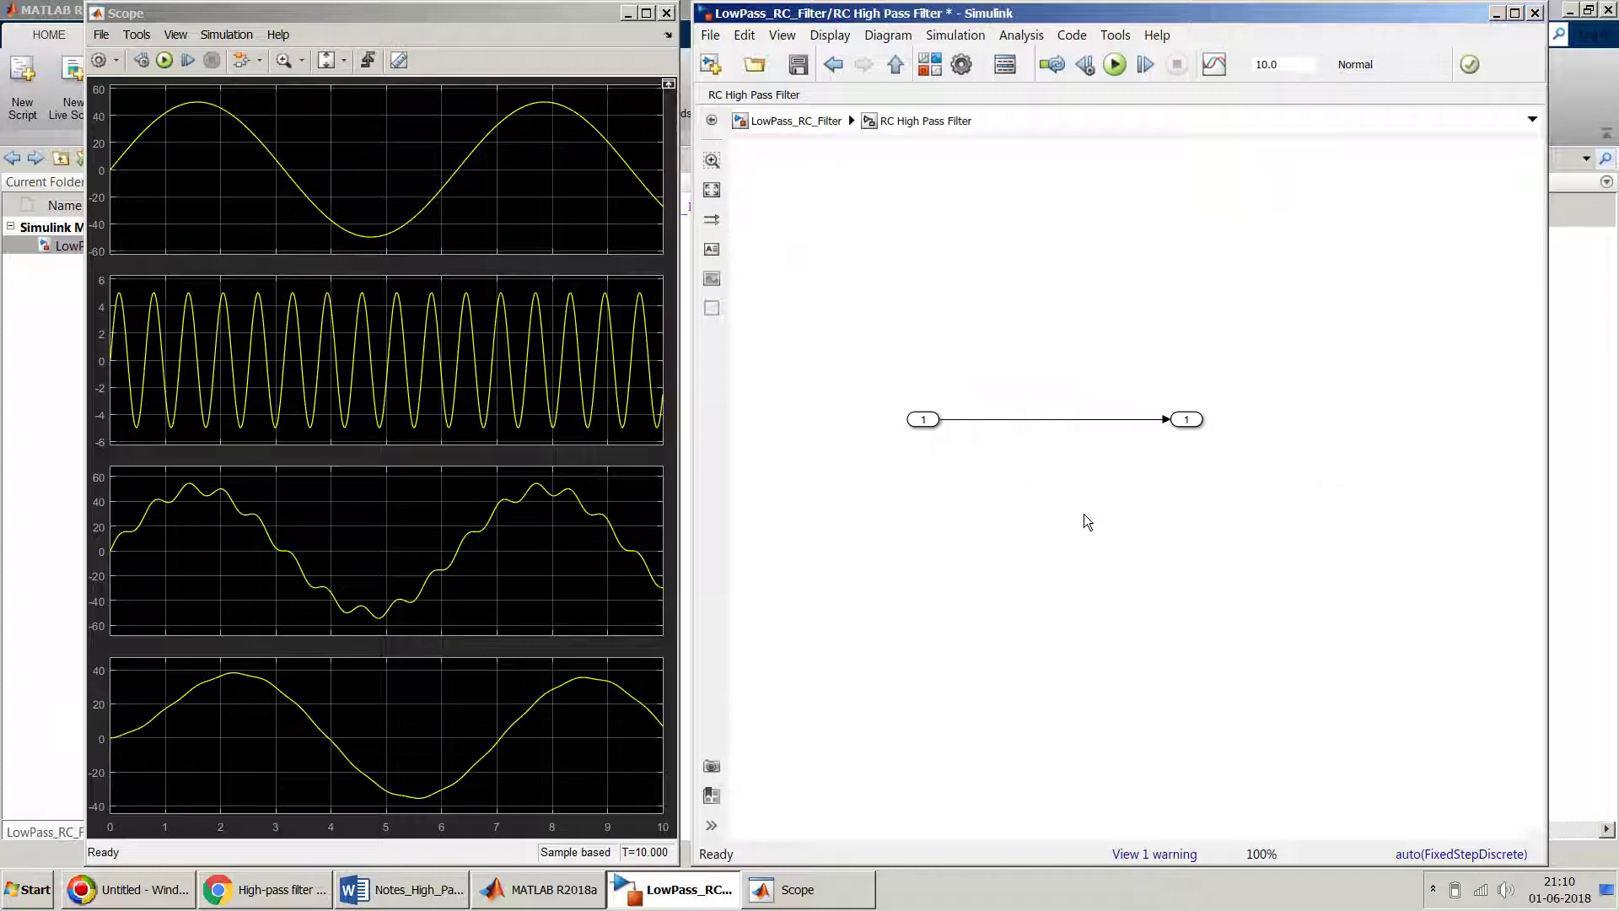
left_click(1034, 419)
key("Delete")
left_click(428, 898)
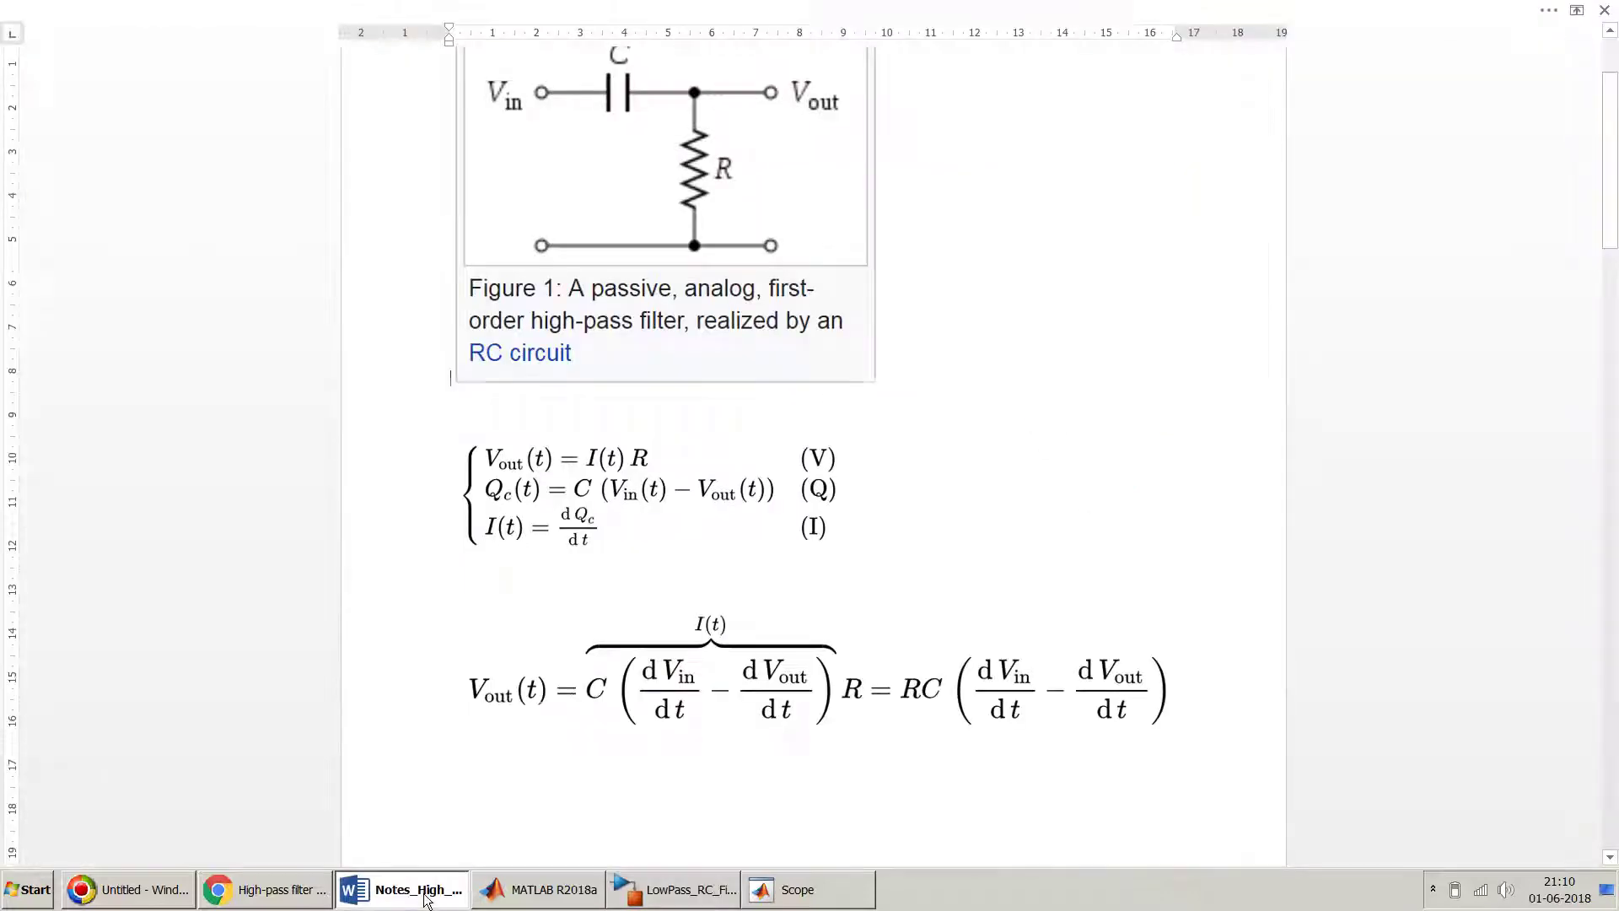
scroll(727, 690, "down", 1)
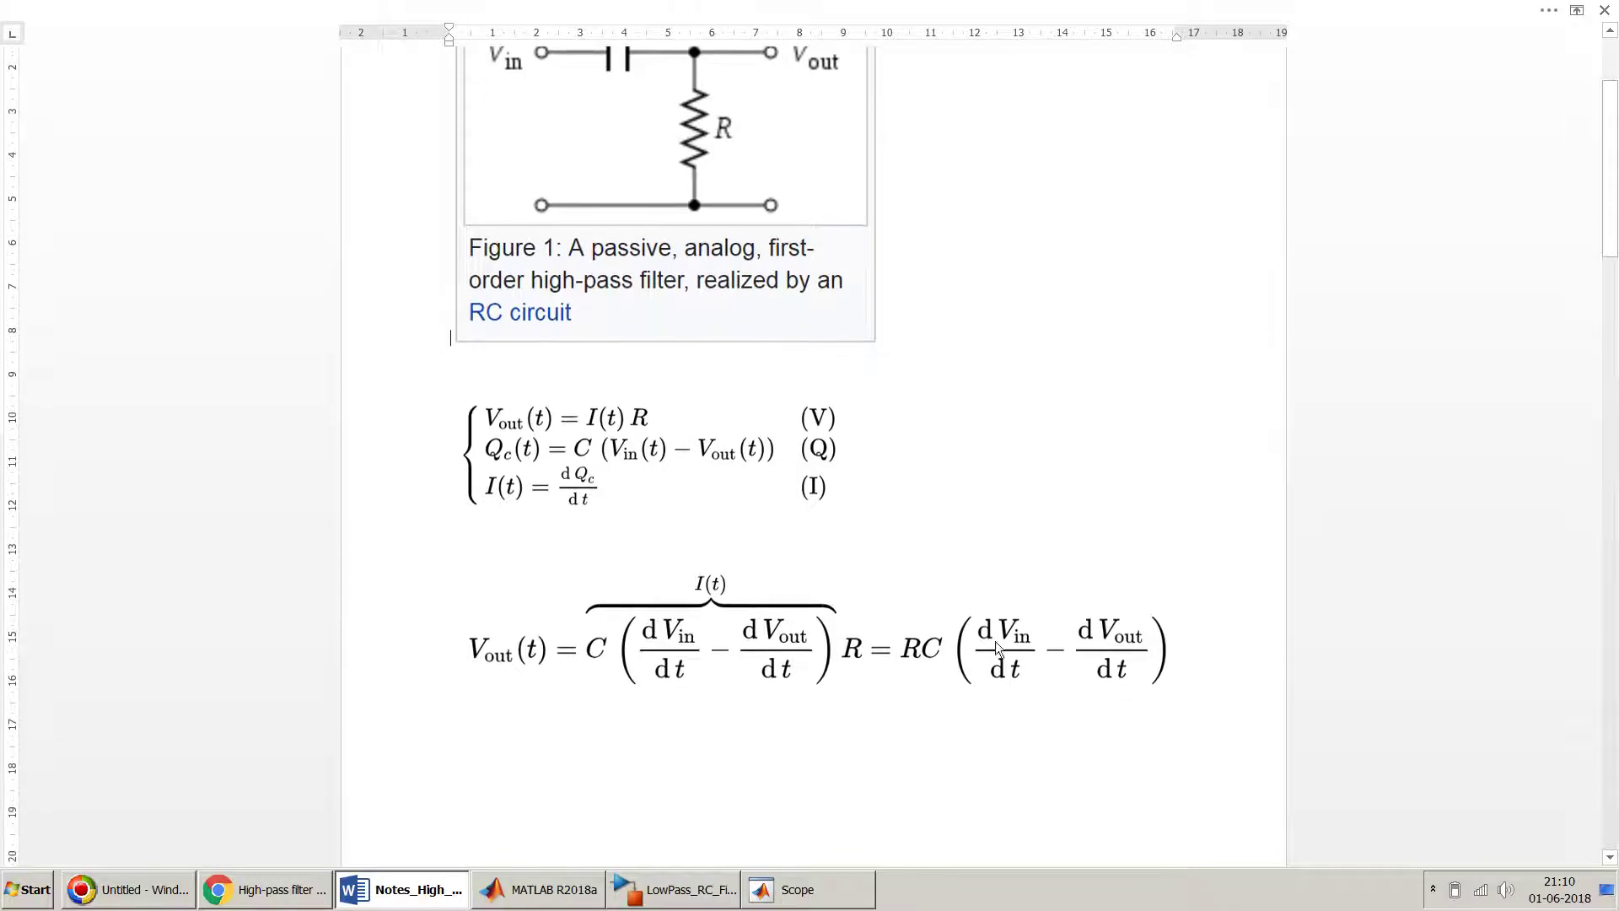
left_click(679, 896)
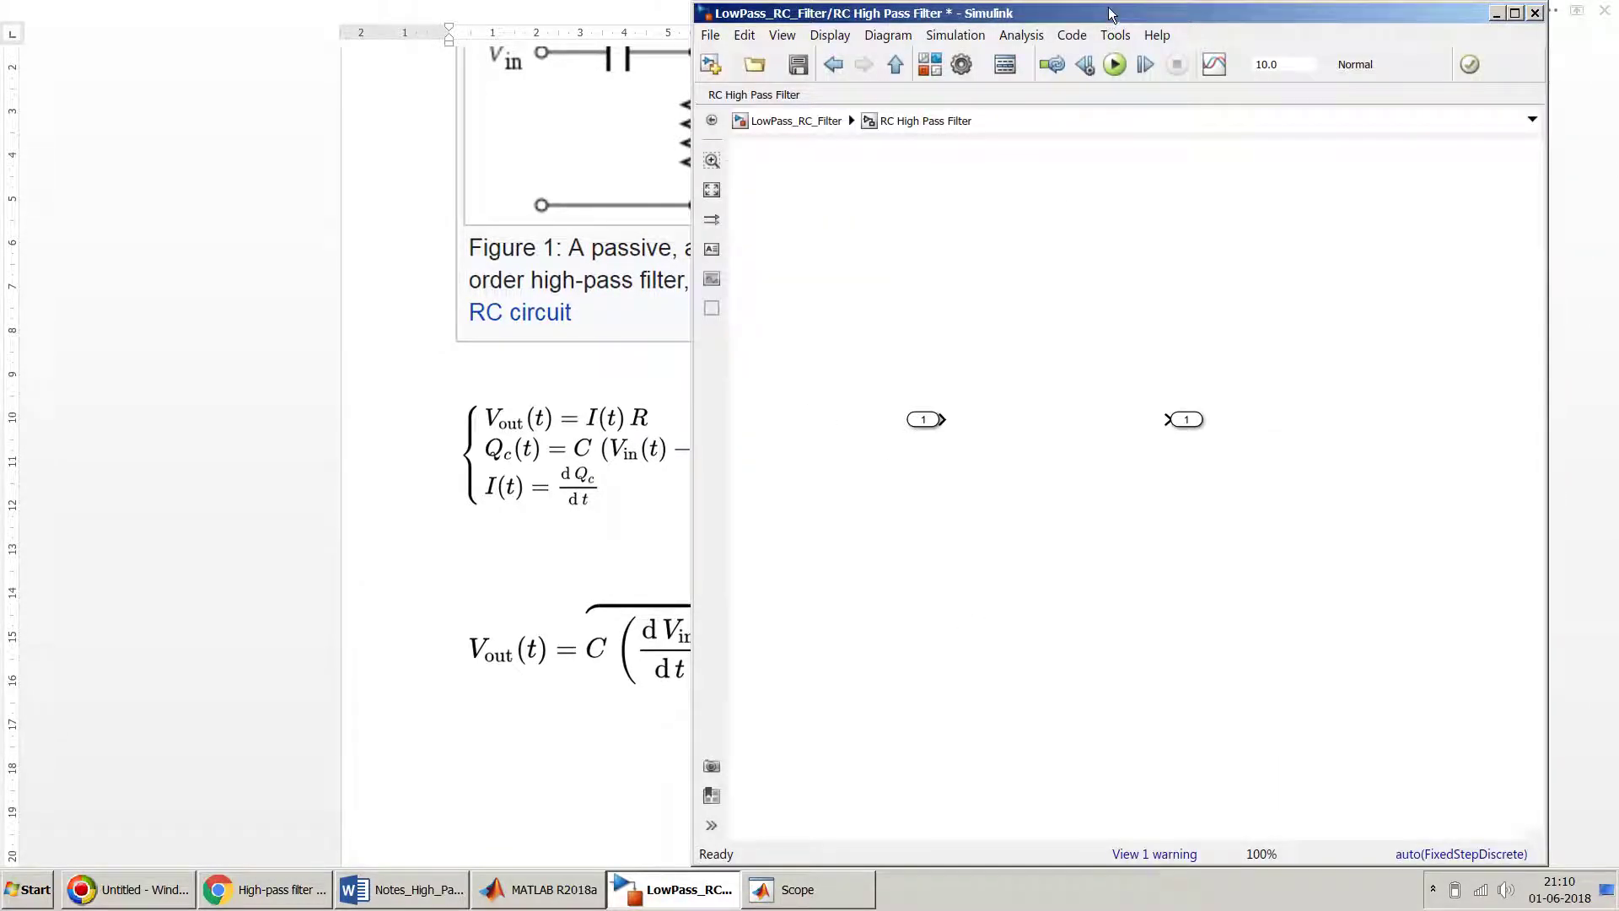
Resize the Simulink window and move In1 and Out1 level with each other
left_click_drag(1109, 7, 1098, 47)
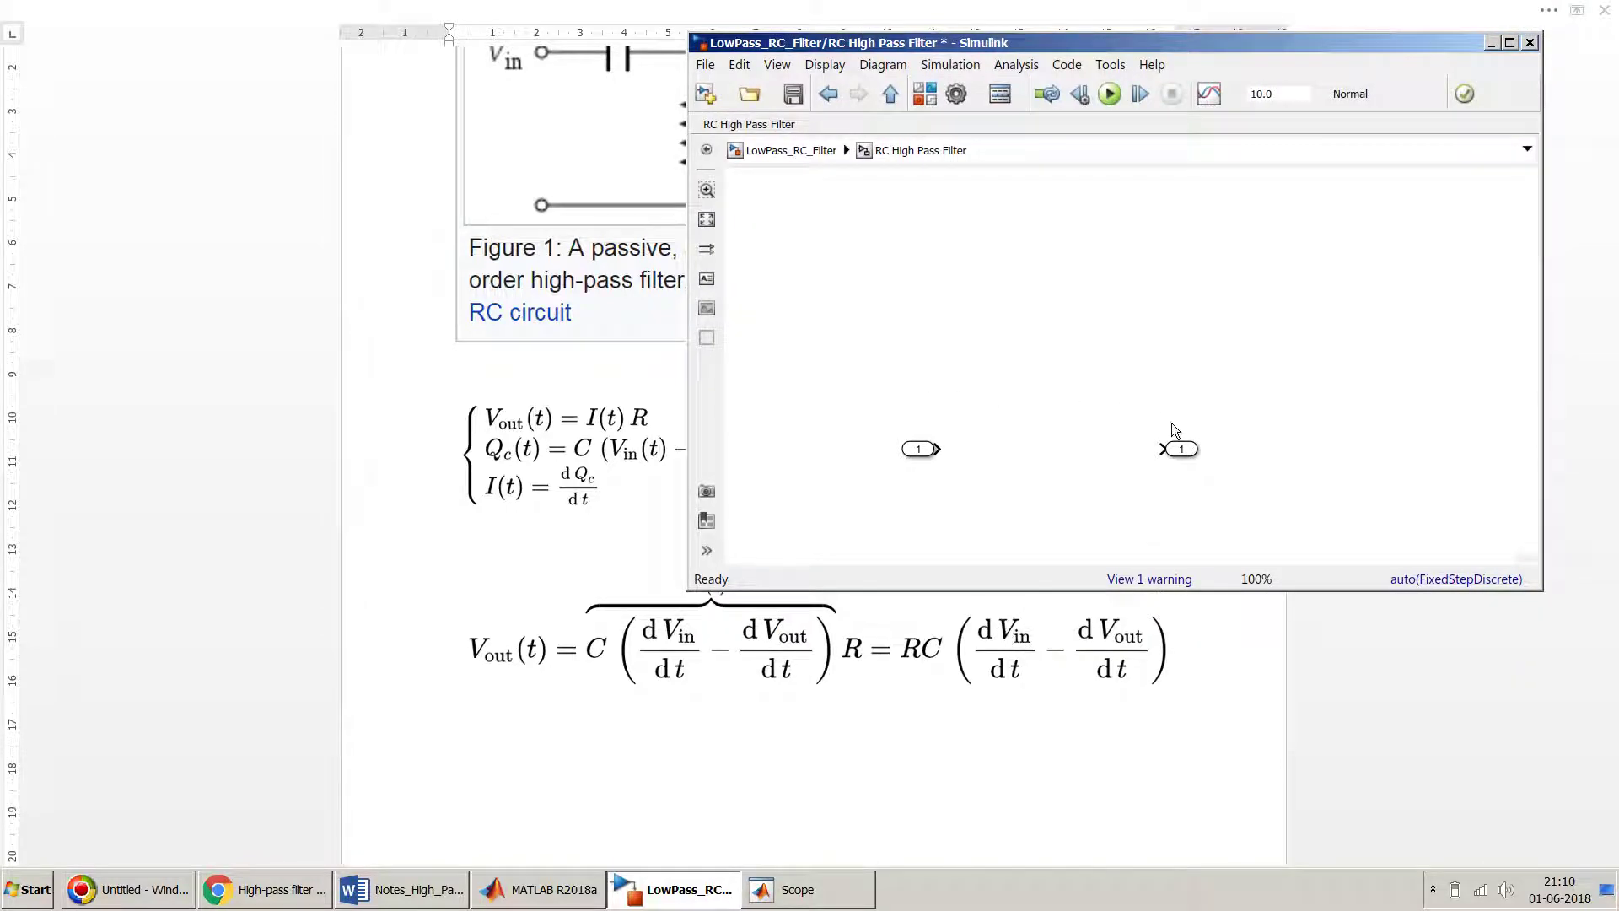
left_click_drag(1182, 452, 1256, 420)
left_click(927, 451)
left_click_drag(927, 451, 881, 335)
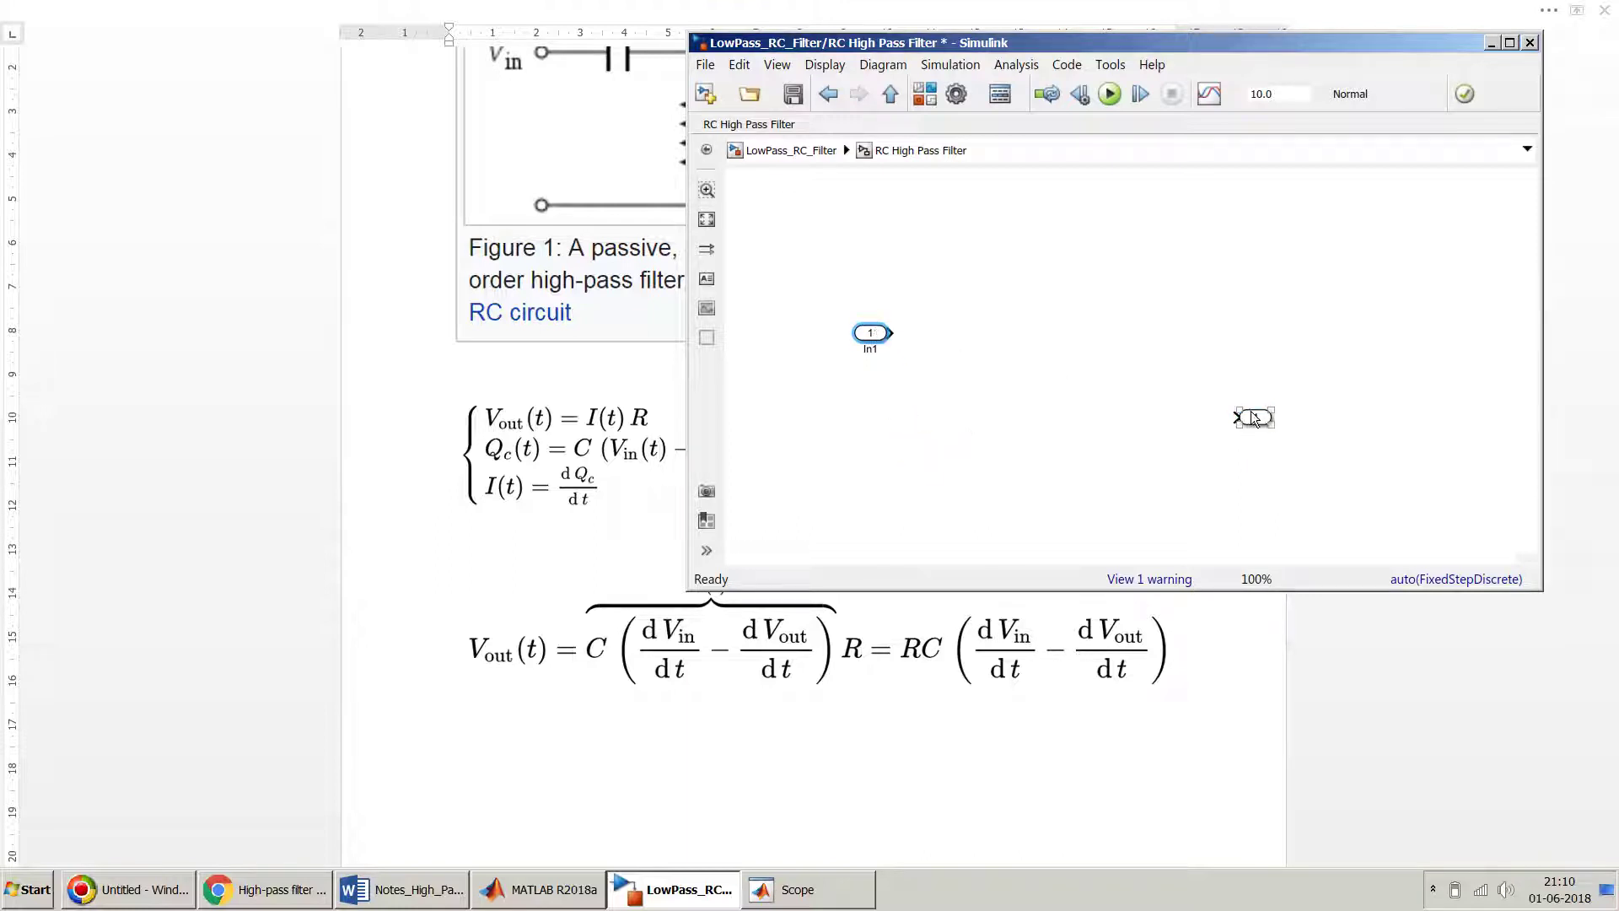
left_click_drag(1256, 410, 1266, 325)
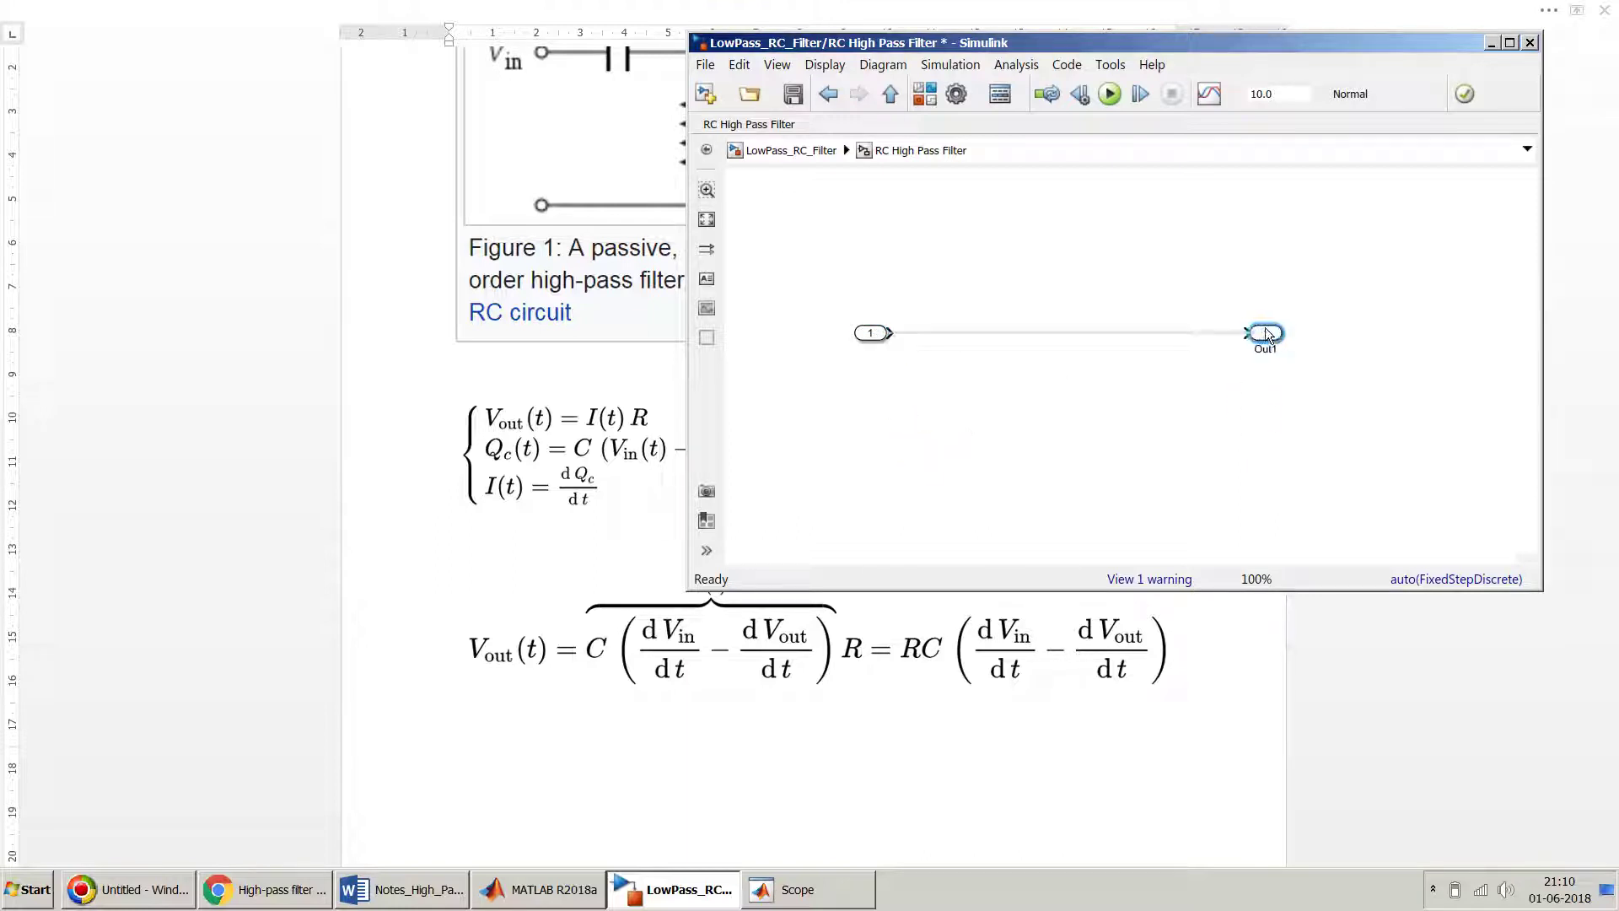
Insert an Add block with signs +- between In1 and Out1
double_click(985, 306)
type("add")
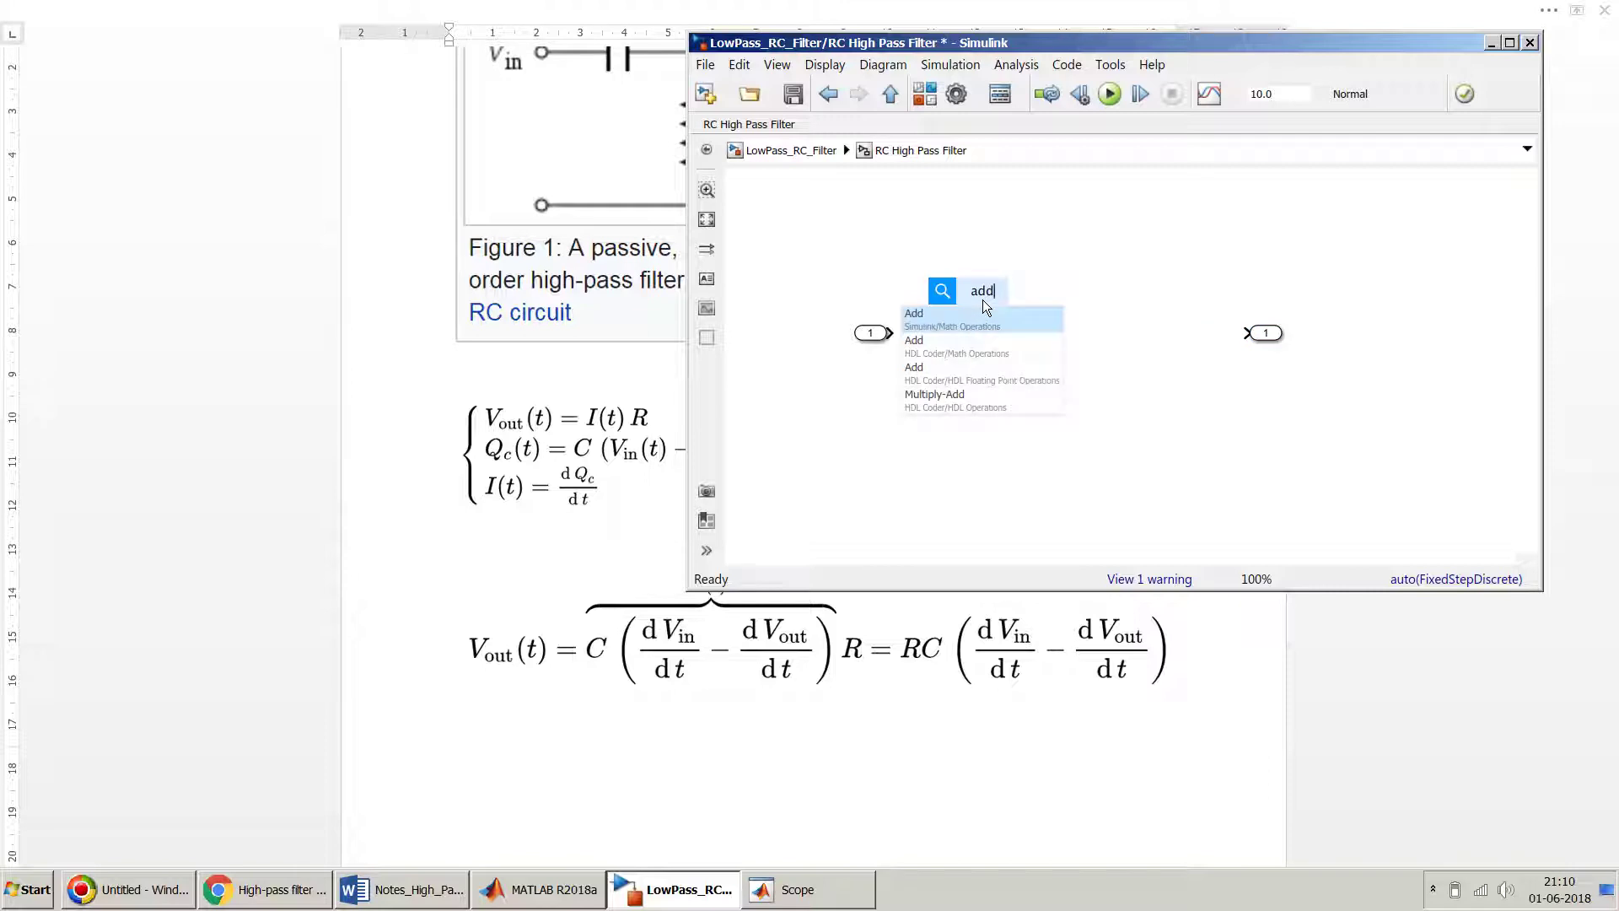
key("Return")
type("+-")
key("Return")
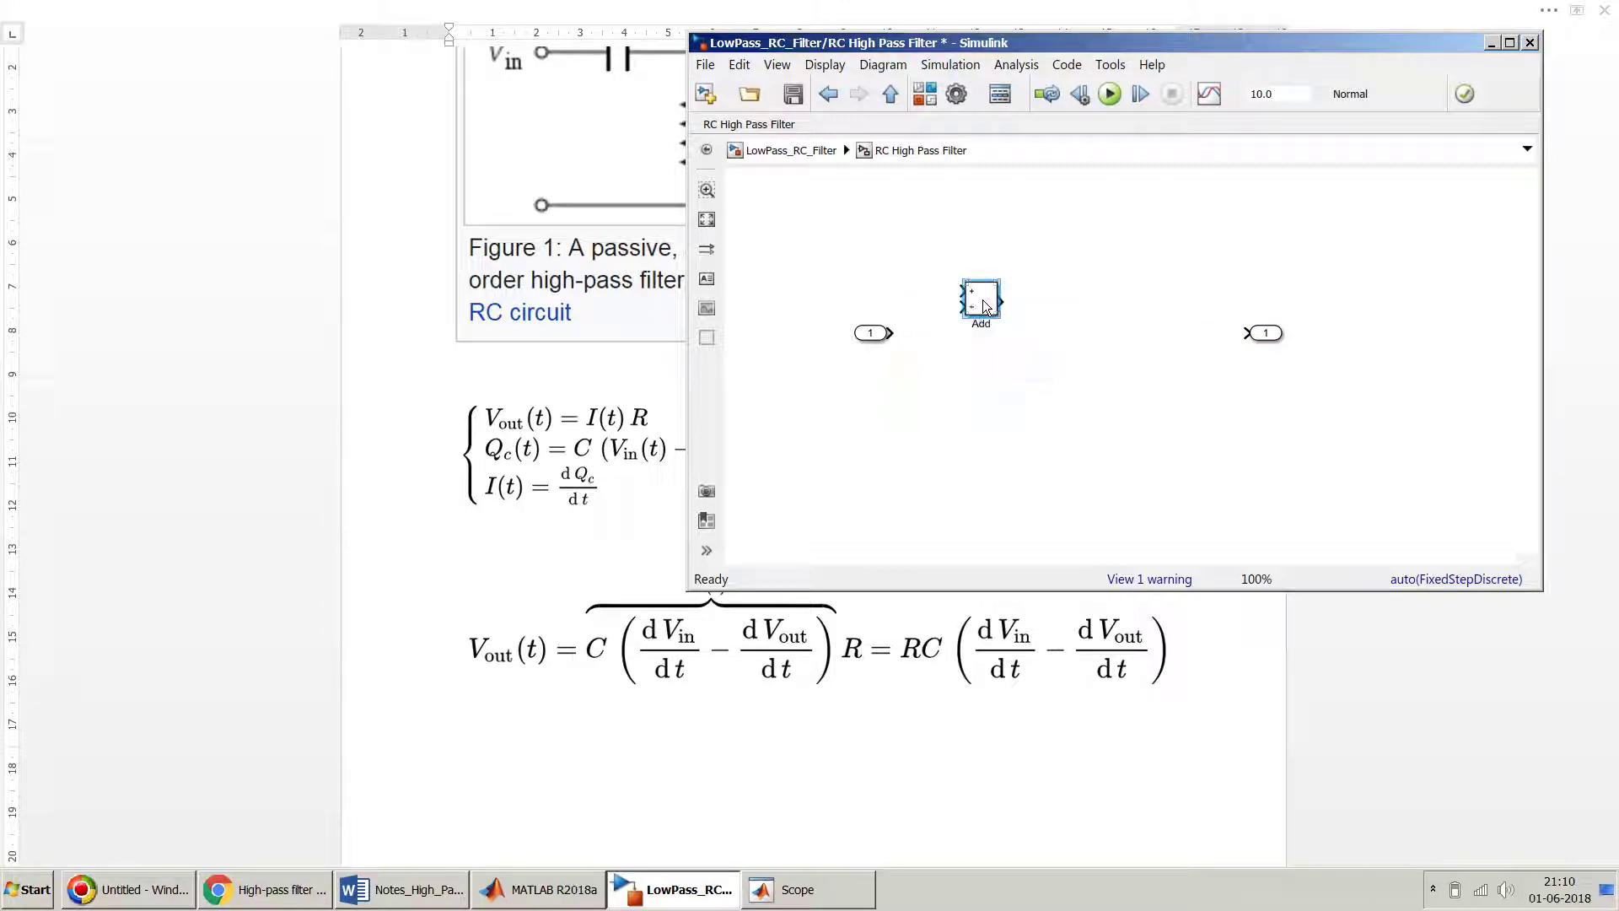
left_click_drag(987, 306, 1033, 337)
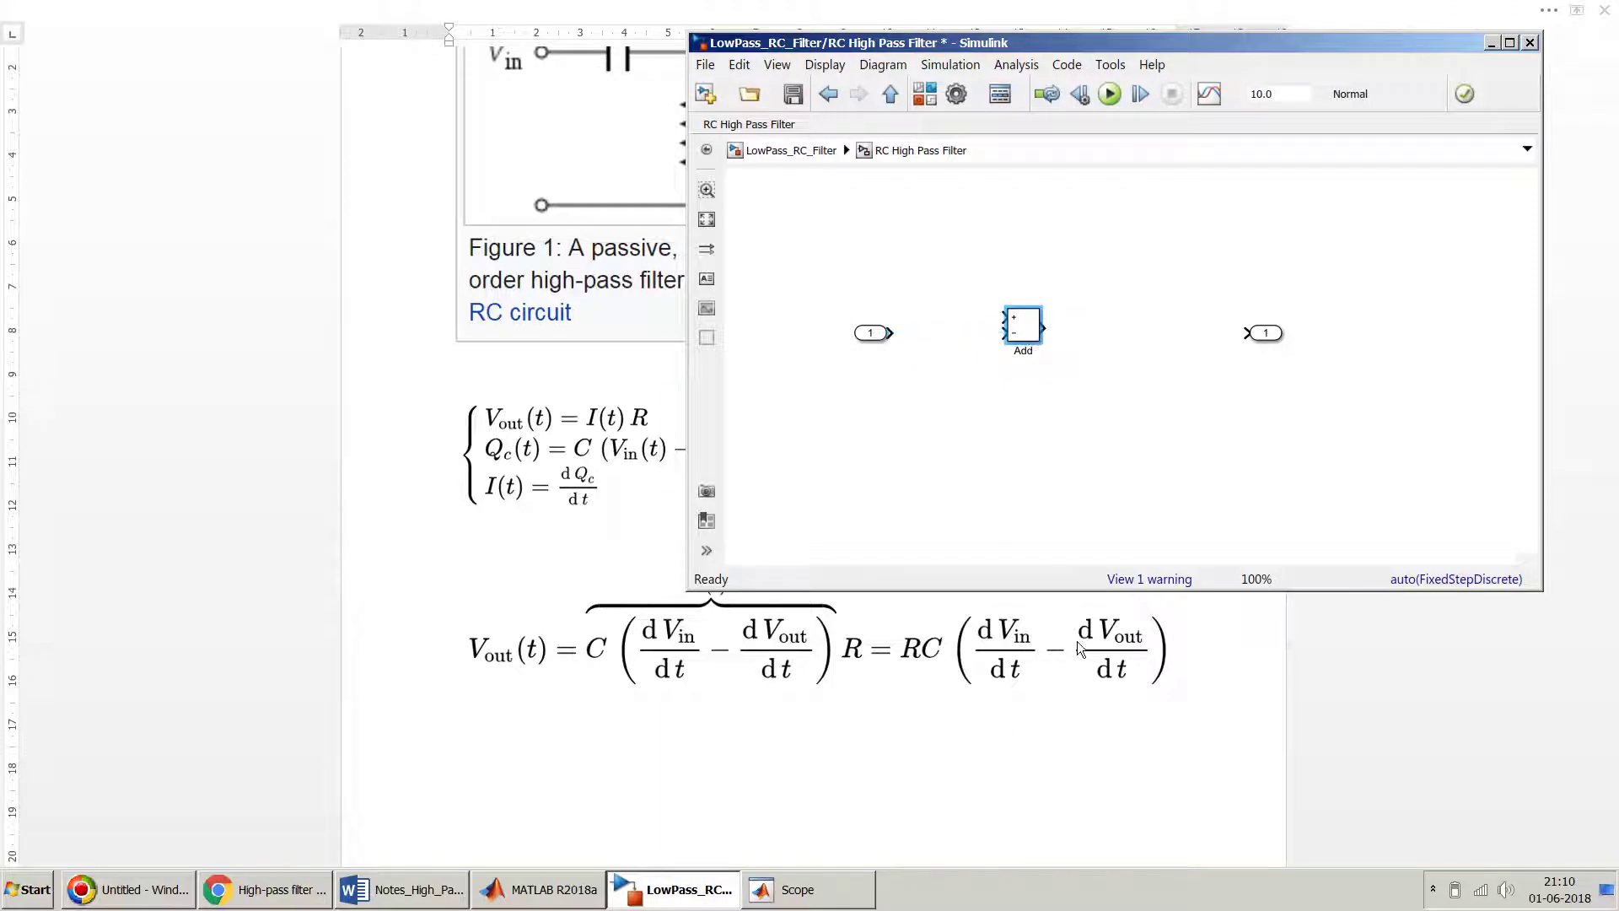
Insert a 0.1 Gain block, wire Add → Gain → Out1, and align In1 with the Add input
double_click(1138, 337)
type("gain")
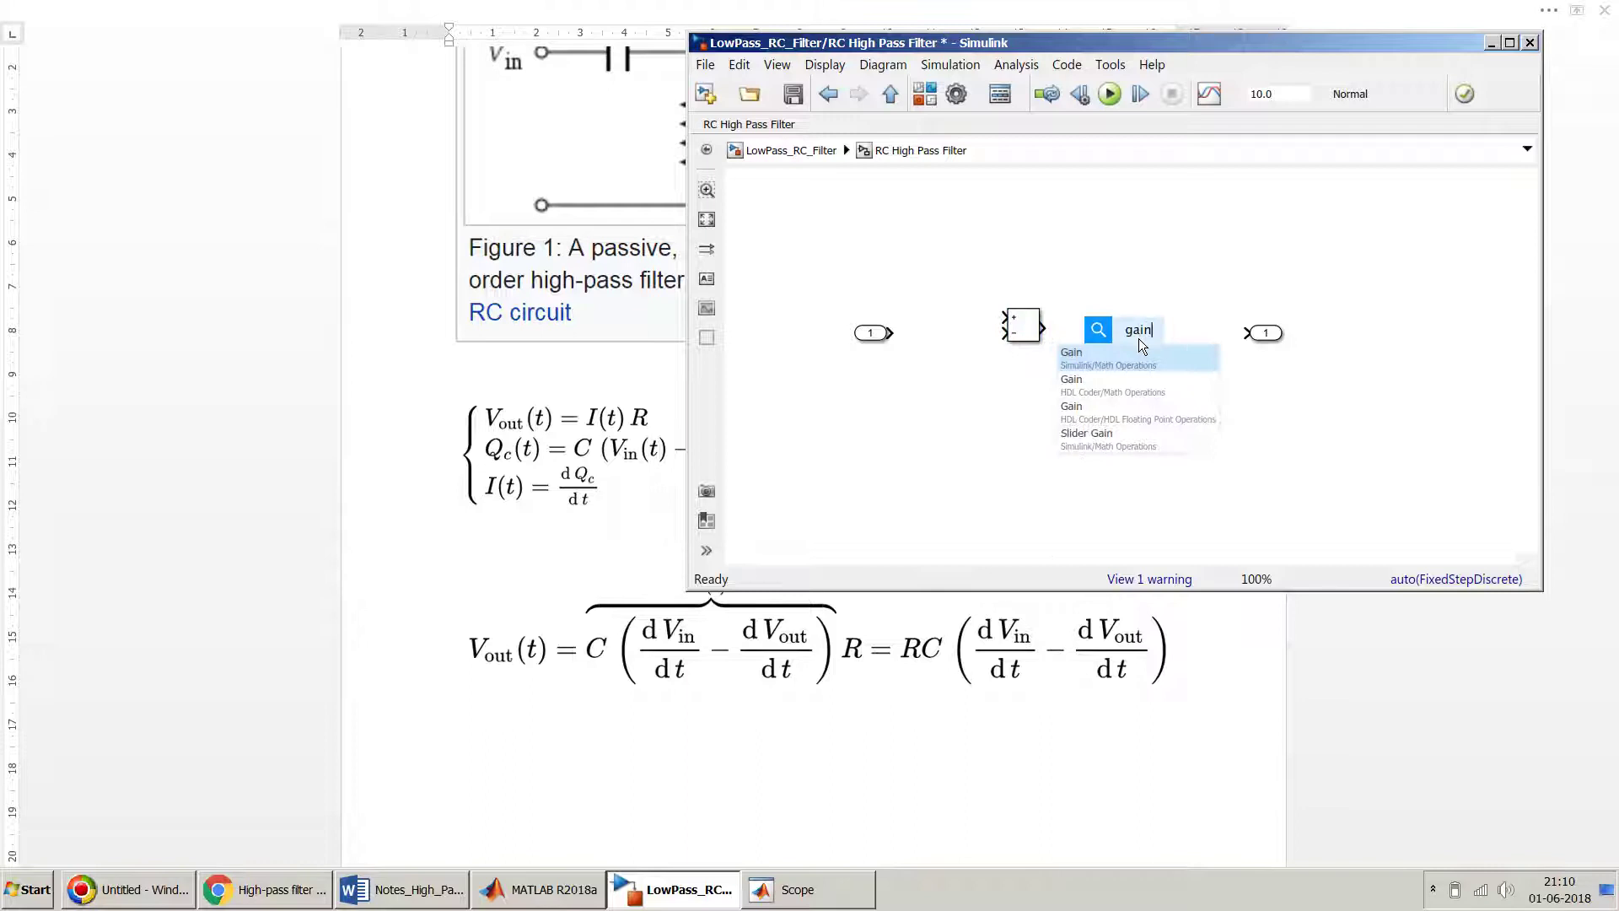
key("Return")
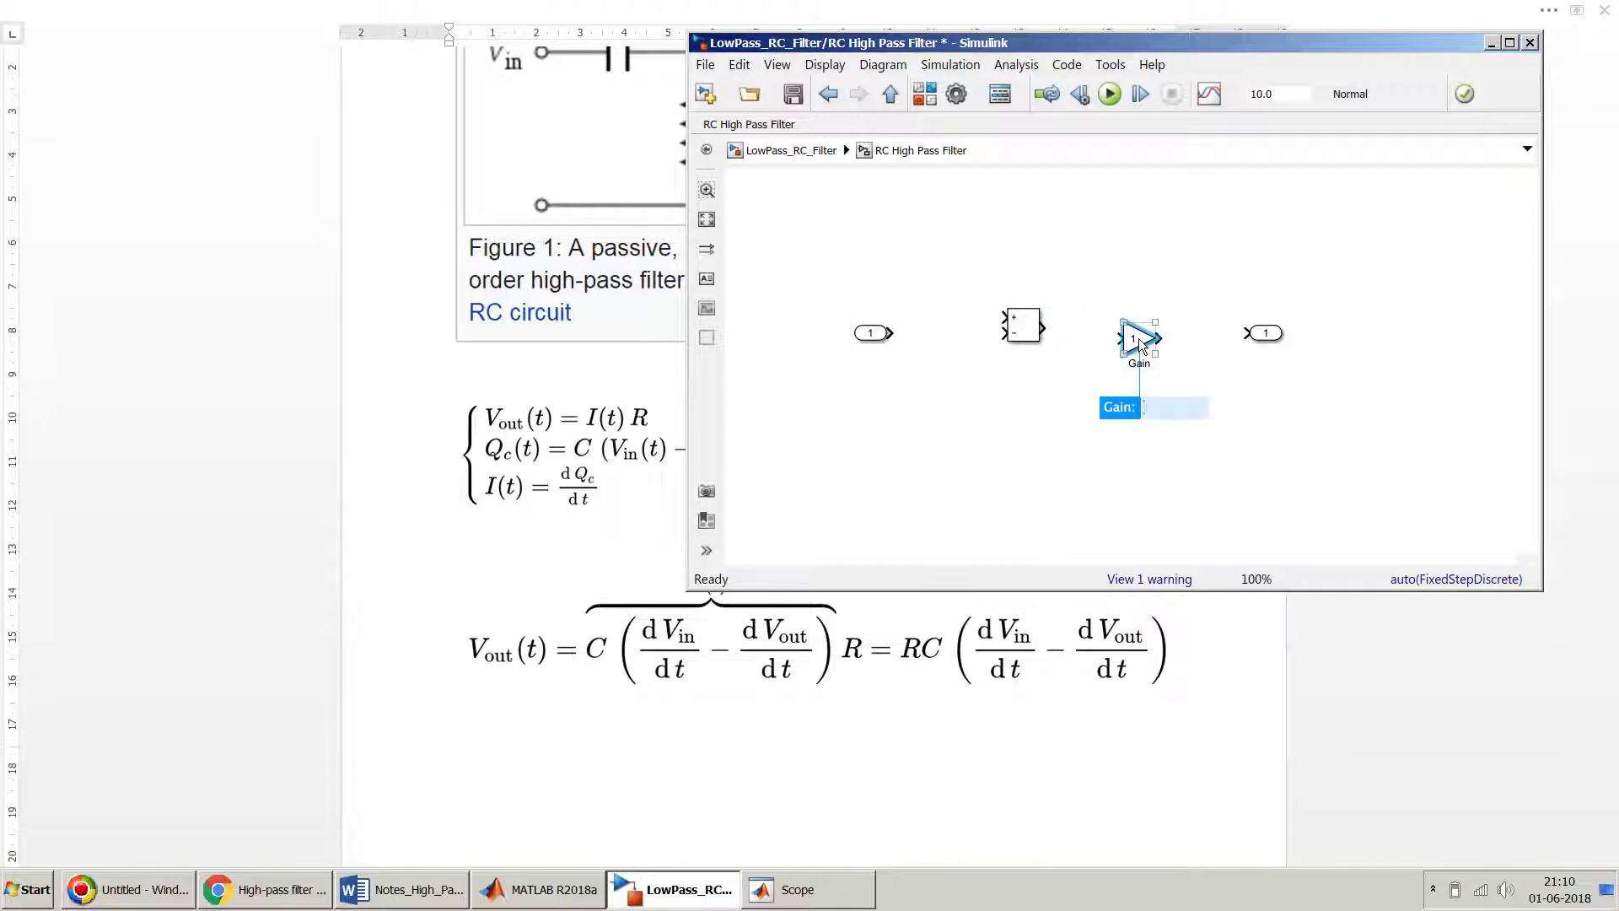
type("0.1")
key("Return")
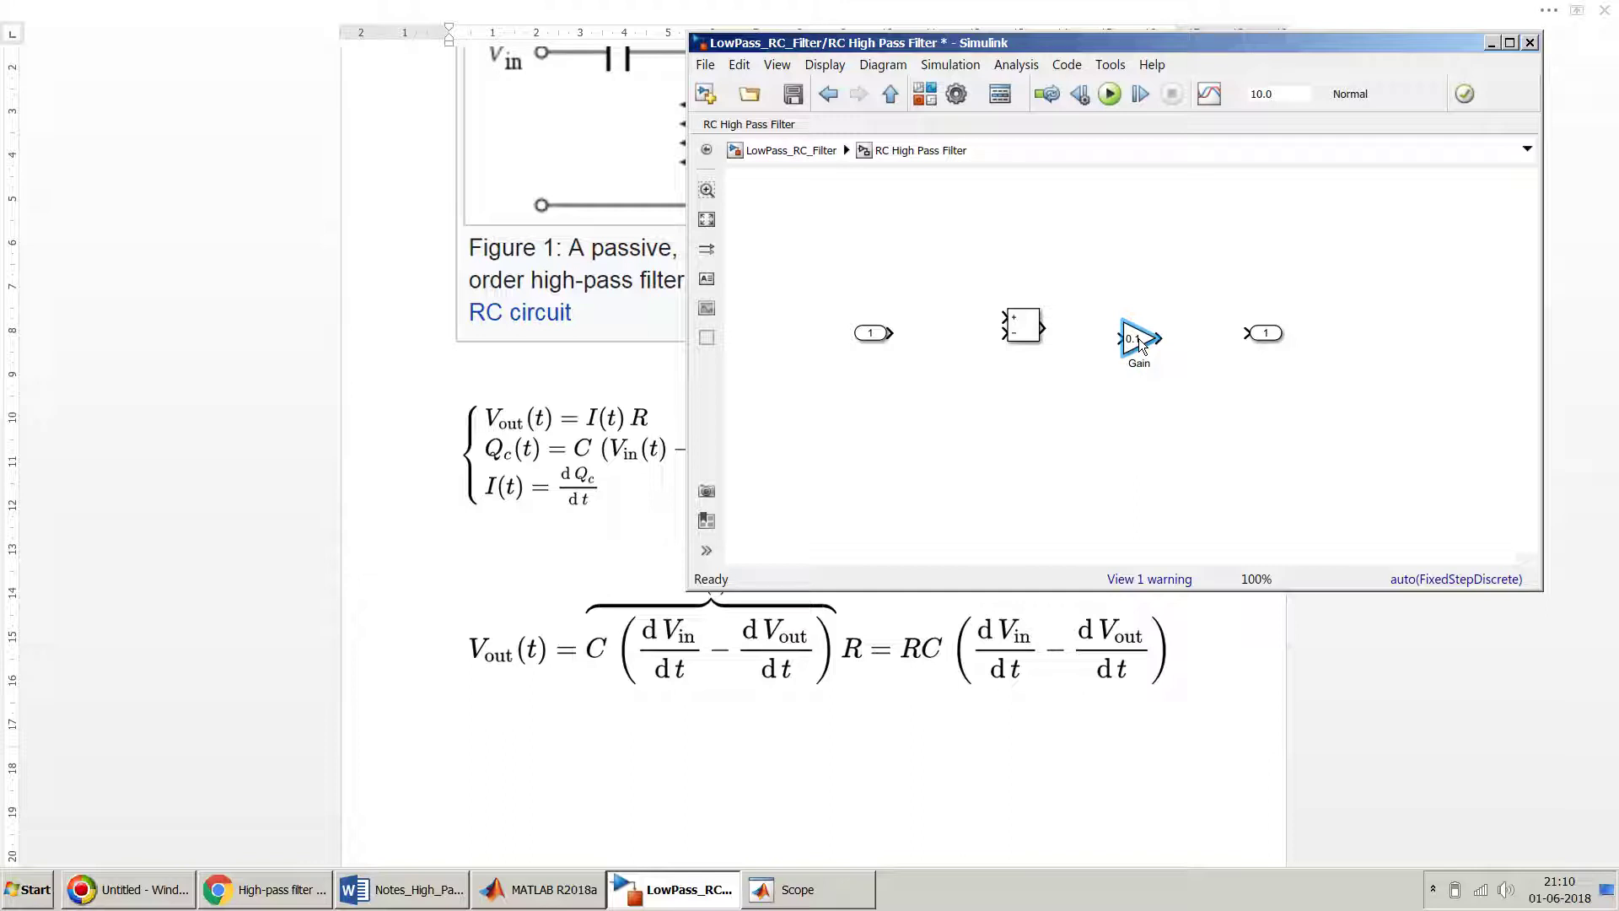
left_click_drag(1140, 342, 1123, 332)
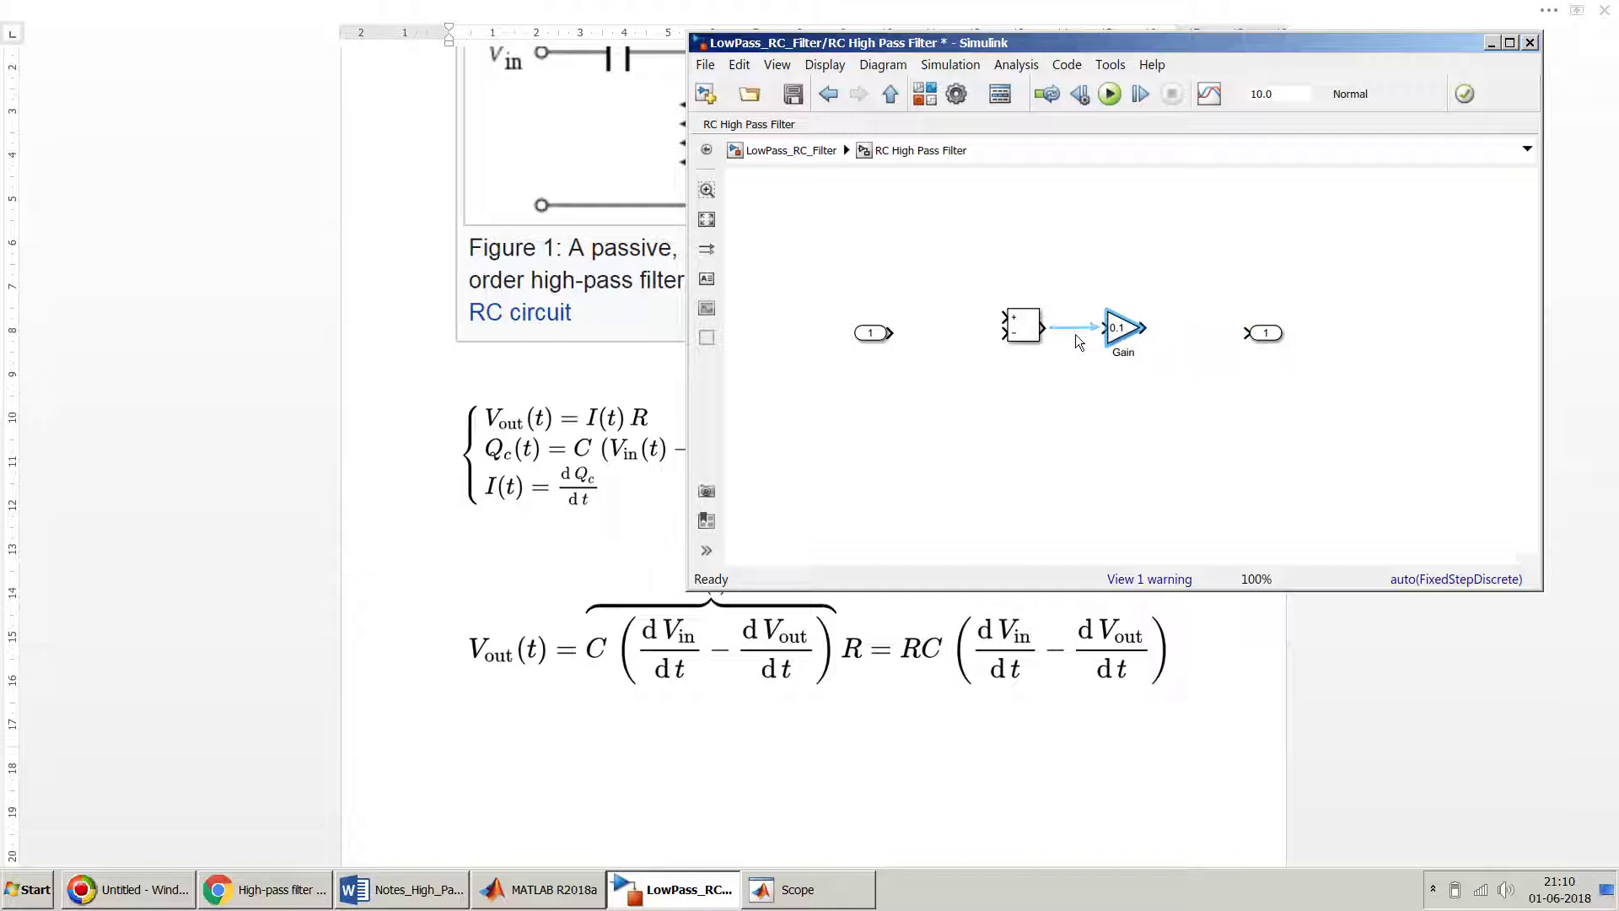
left_click(1269, 334)
left_click_drag(1270, 336, 1257, 329)
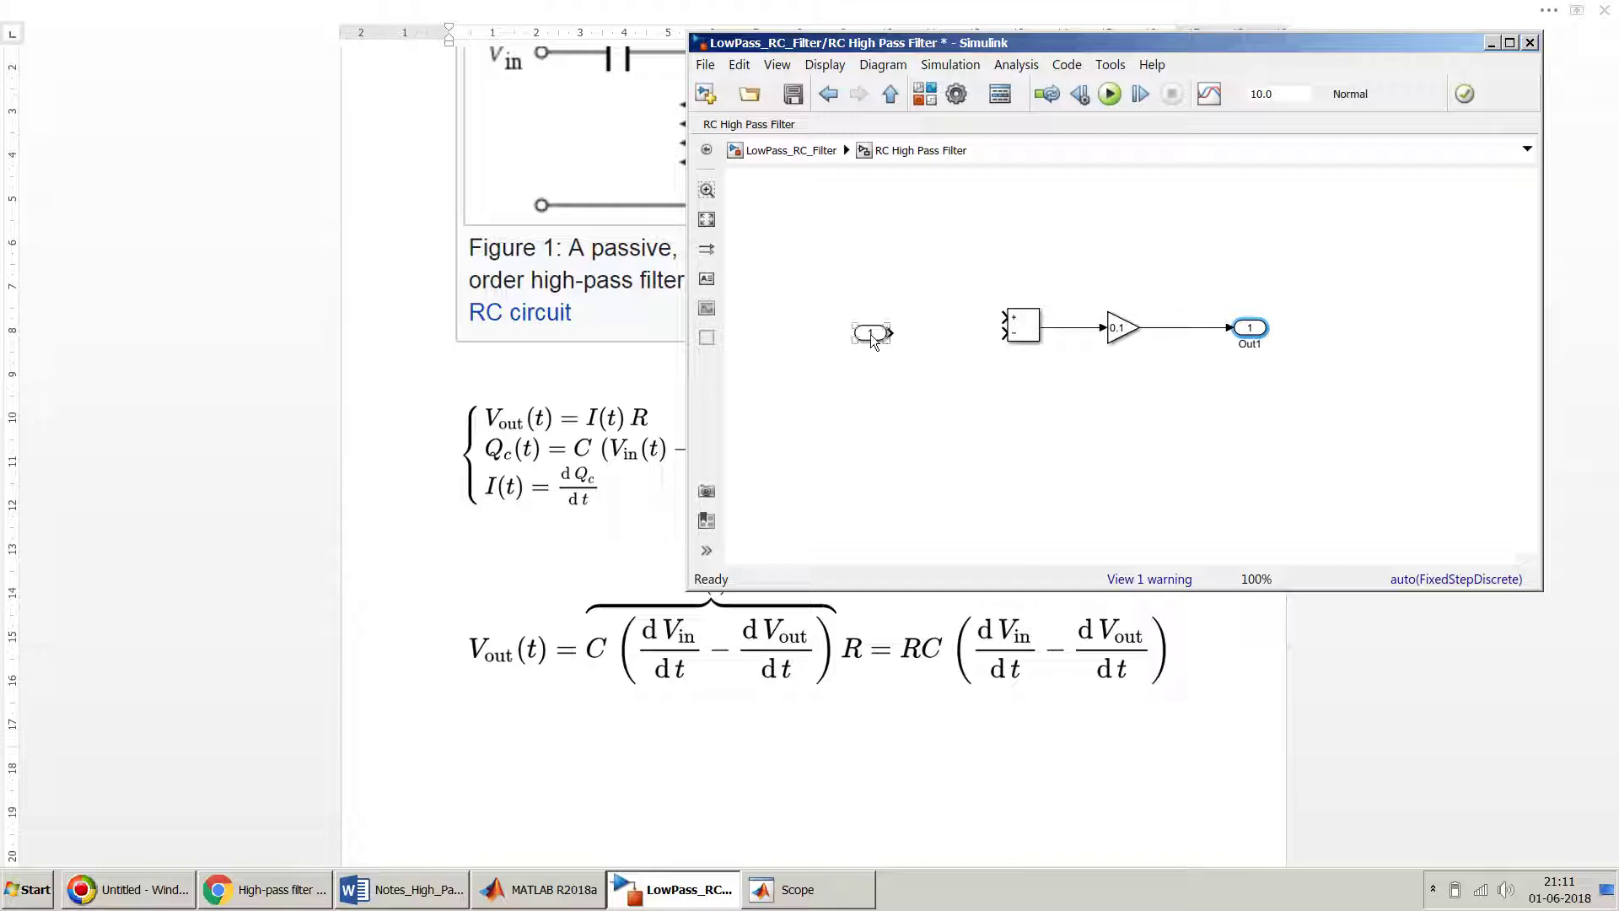
left_click_drag(870, 334, 833, 327)
Insert a Discrete Derivative after In1 and connect it to the Add block's + input
left_click(907, 307)
type("d")
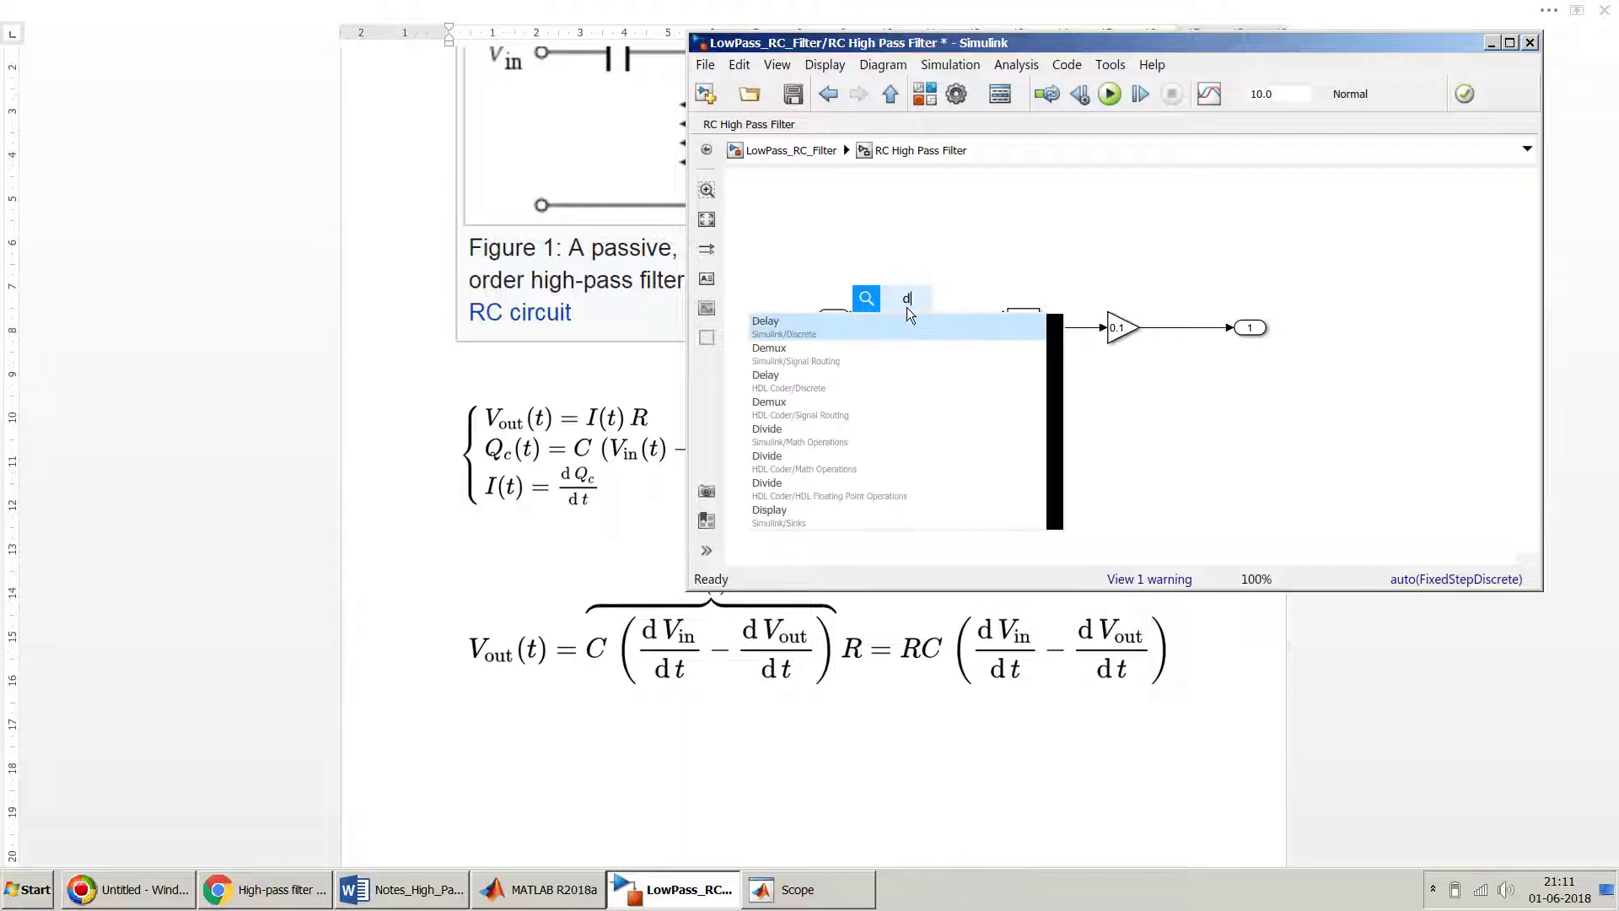
type("erivat")
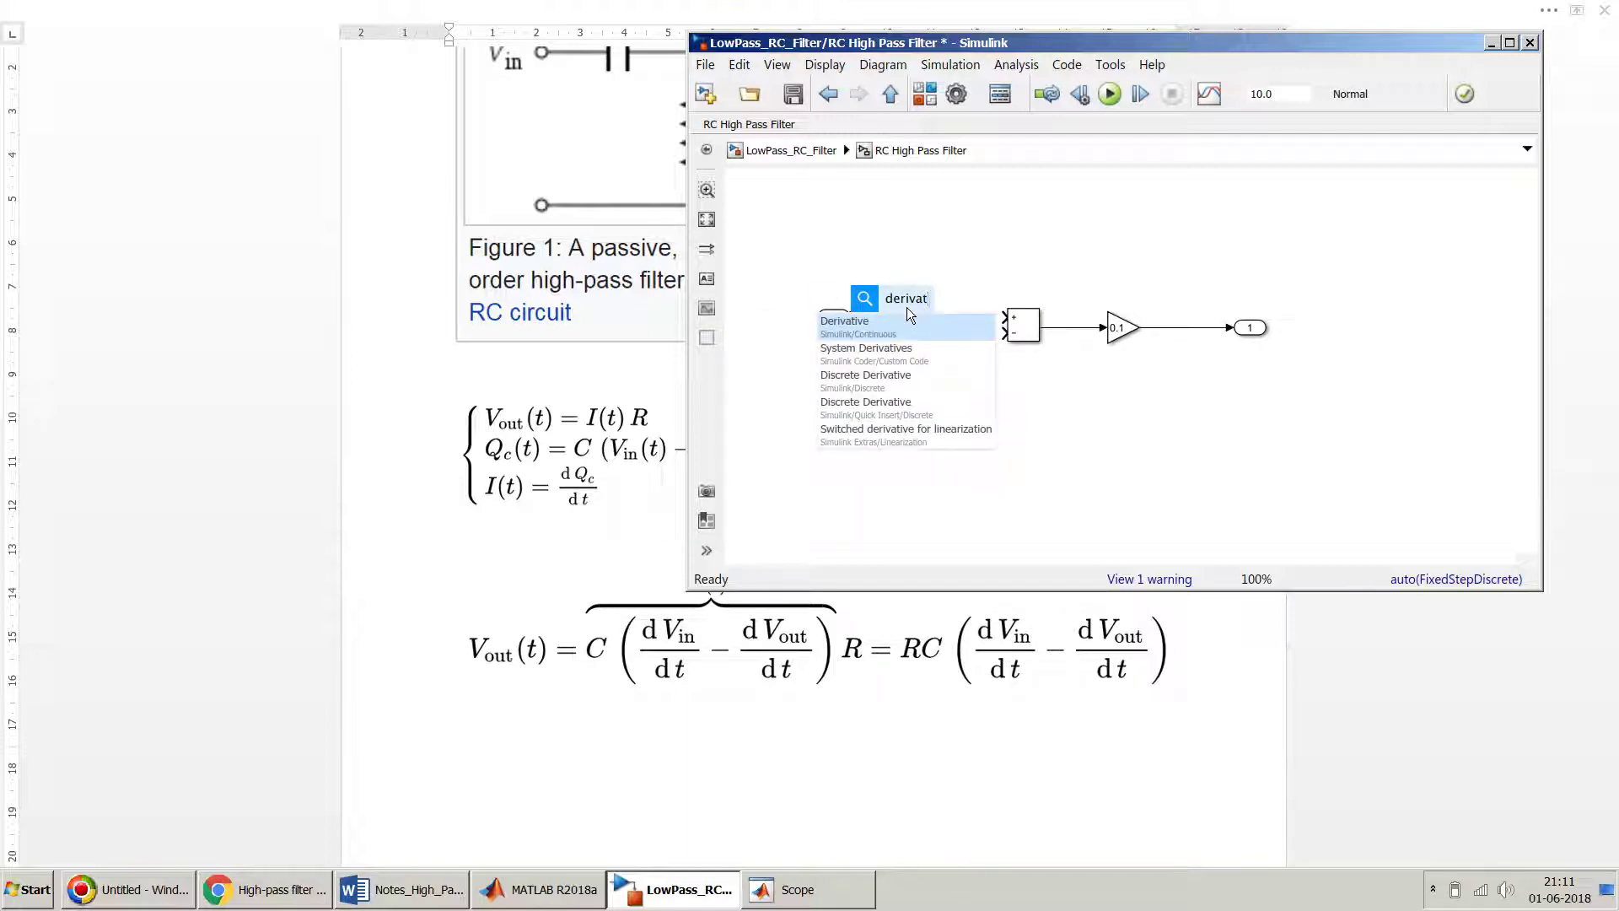
key("Down")
key("Down")
key("Down")
key("Return")
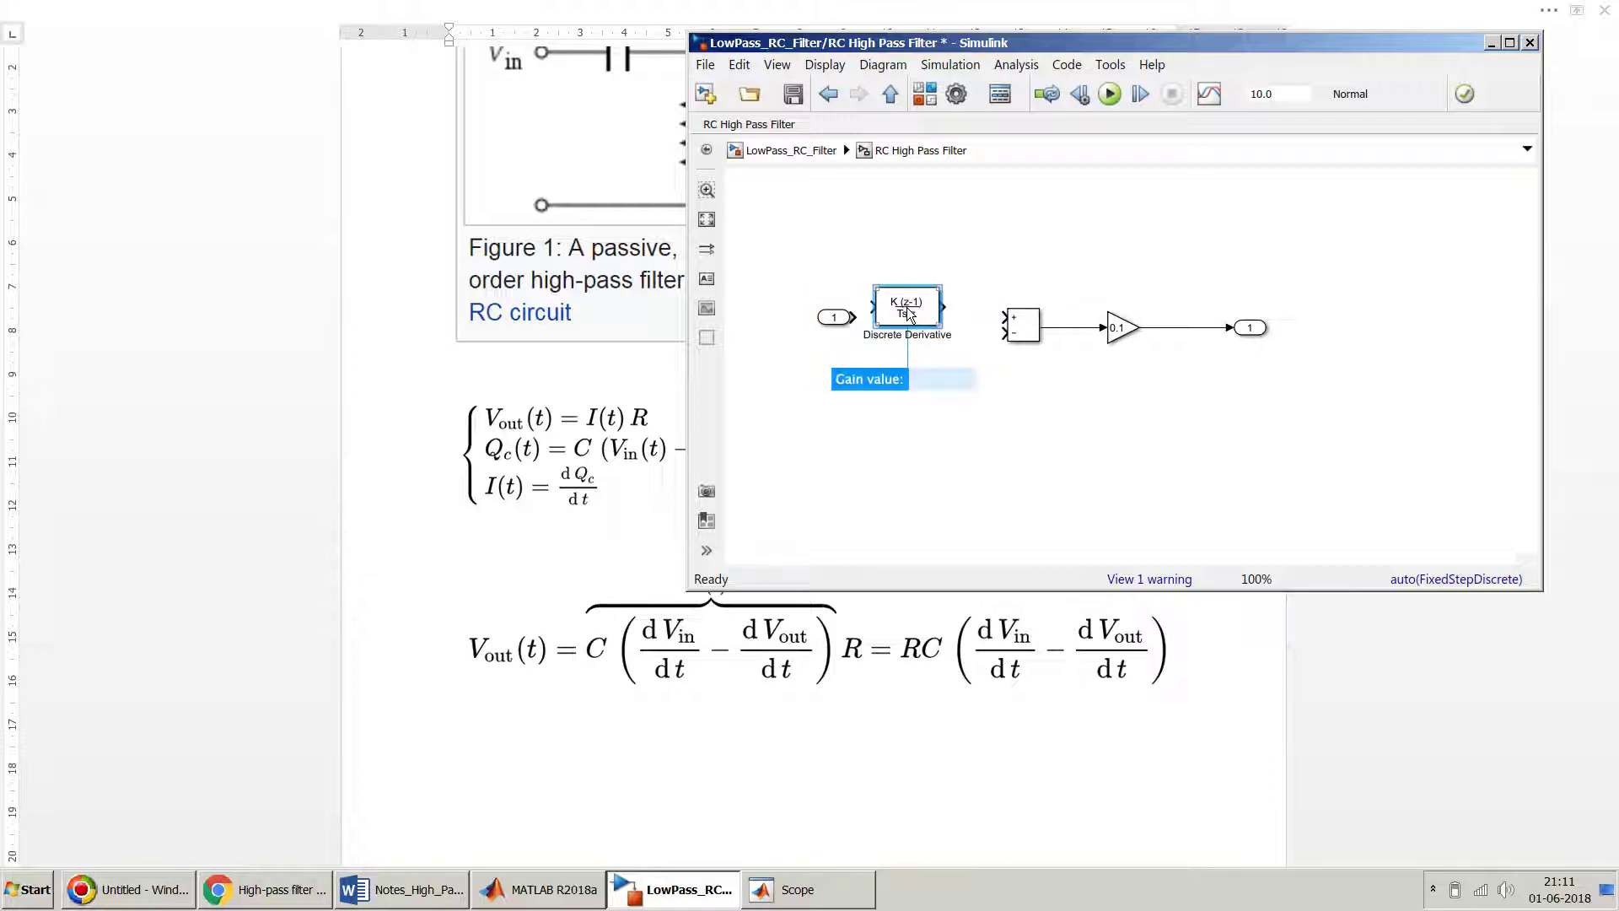
key("Return")
left_click_drag(909, 314, 1005, 317)
left_click(1071, 445)
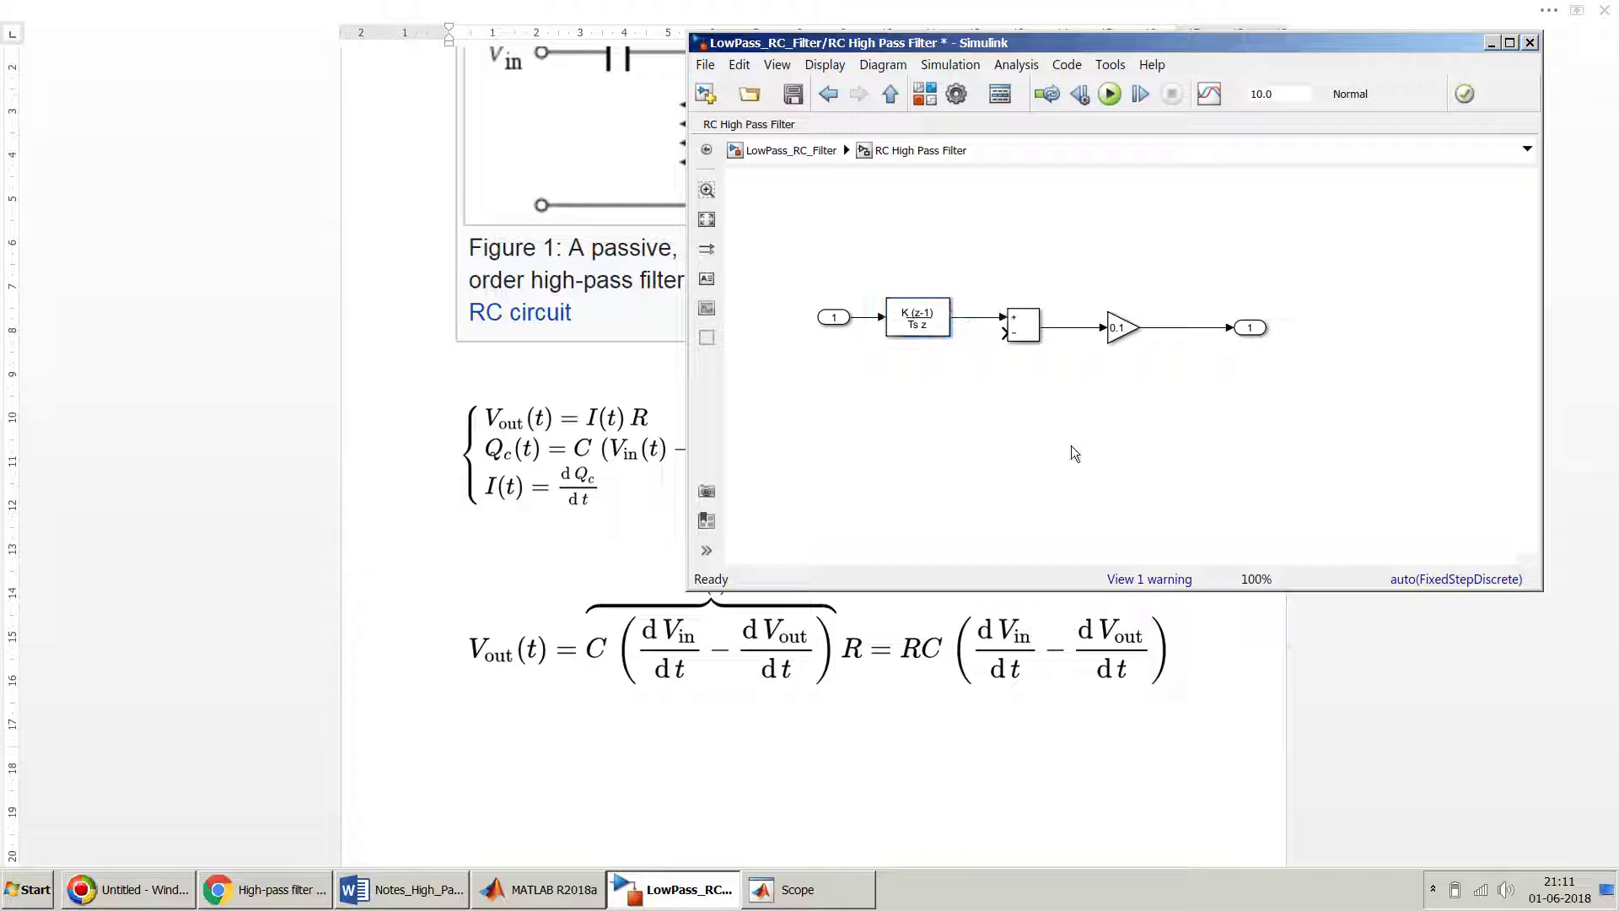
Insert a second Discrete Derivative block with its default gain for the feedback path
double_click(1071, 445)
type("de")
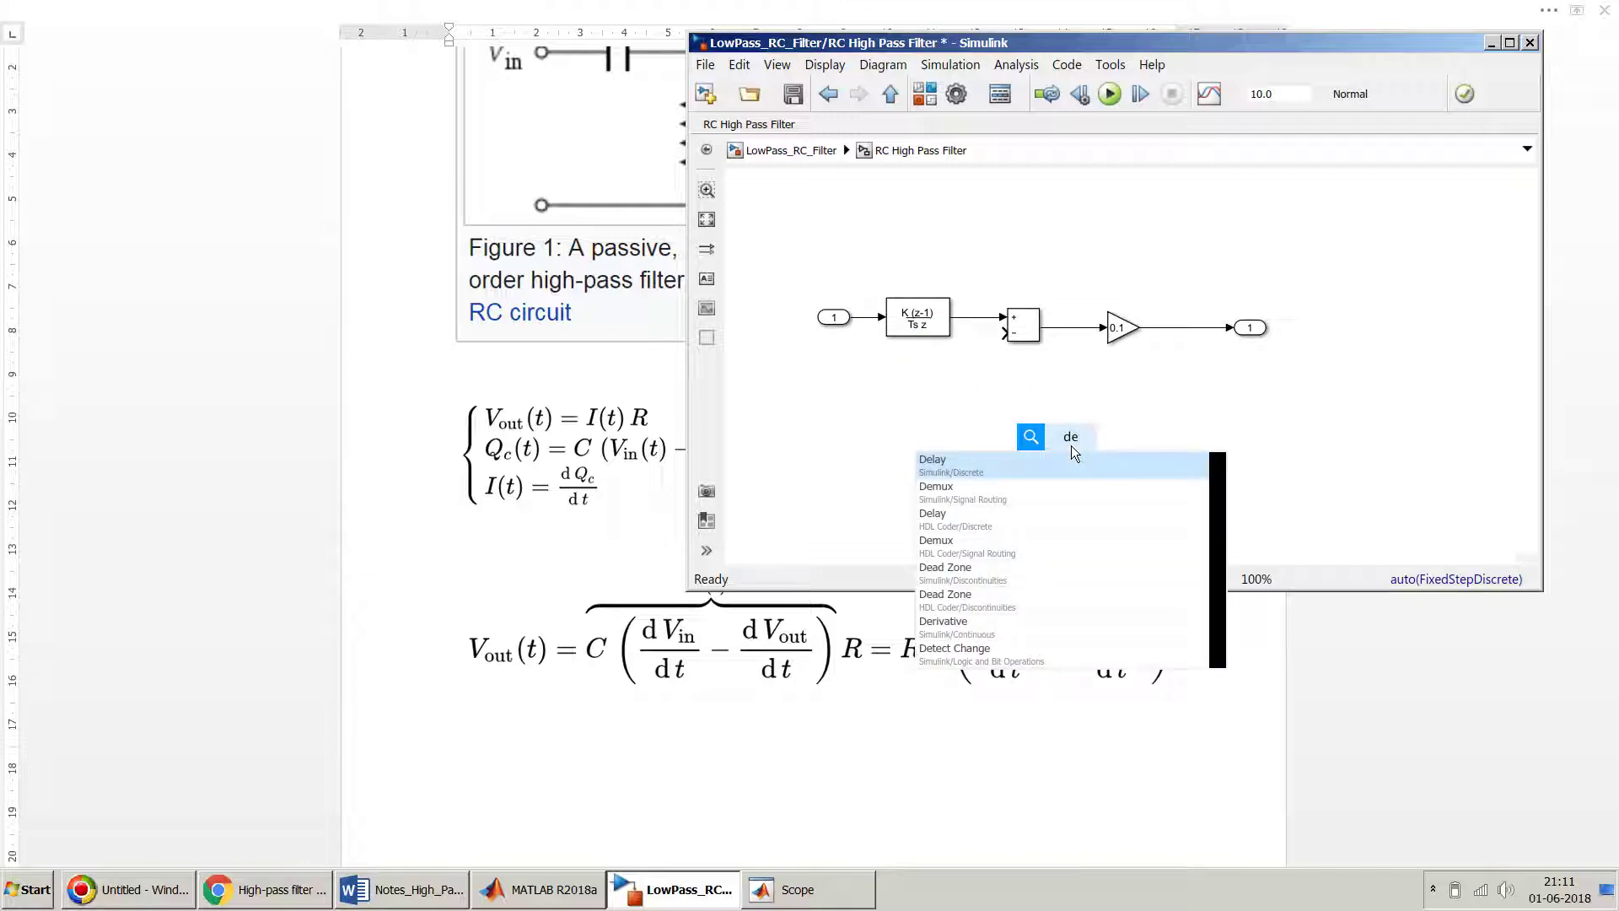
type("riv")
key("Down")
key("Down")
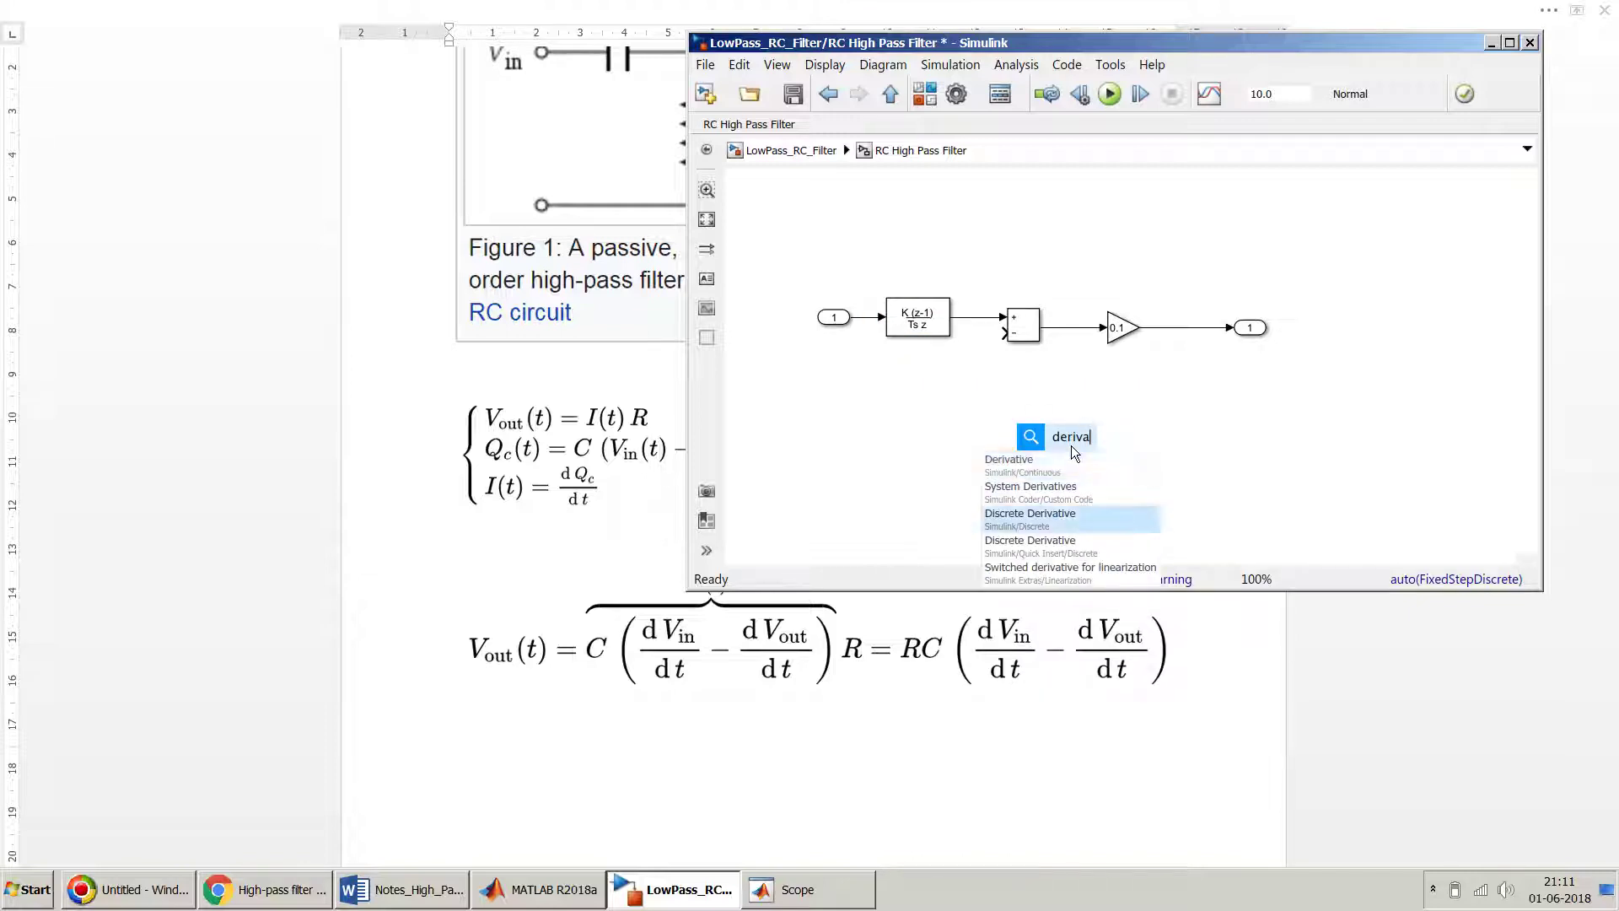
key("Return")
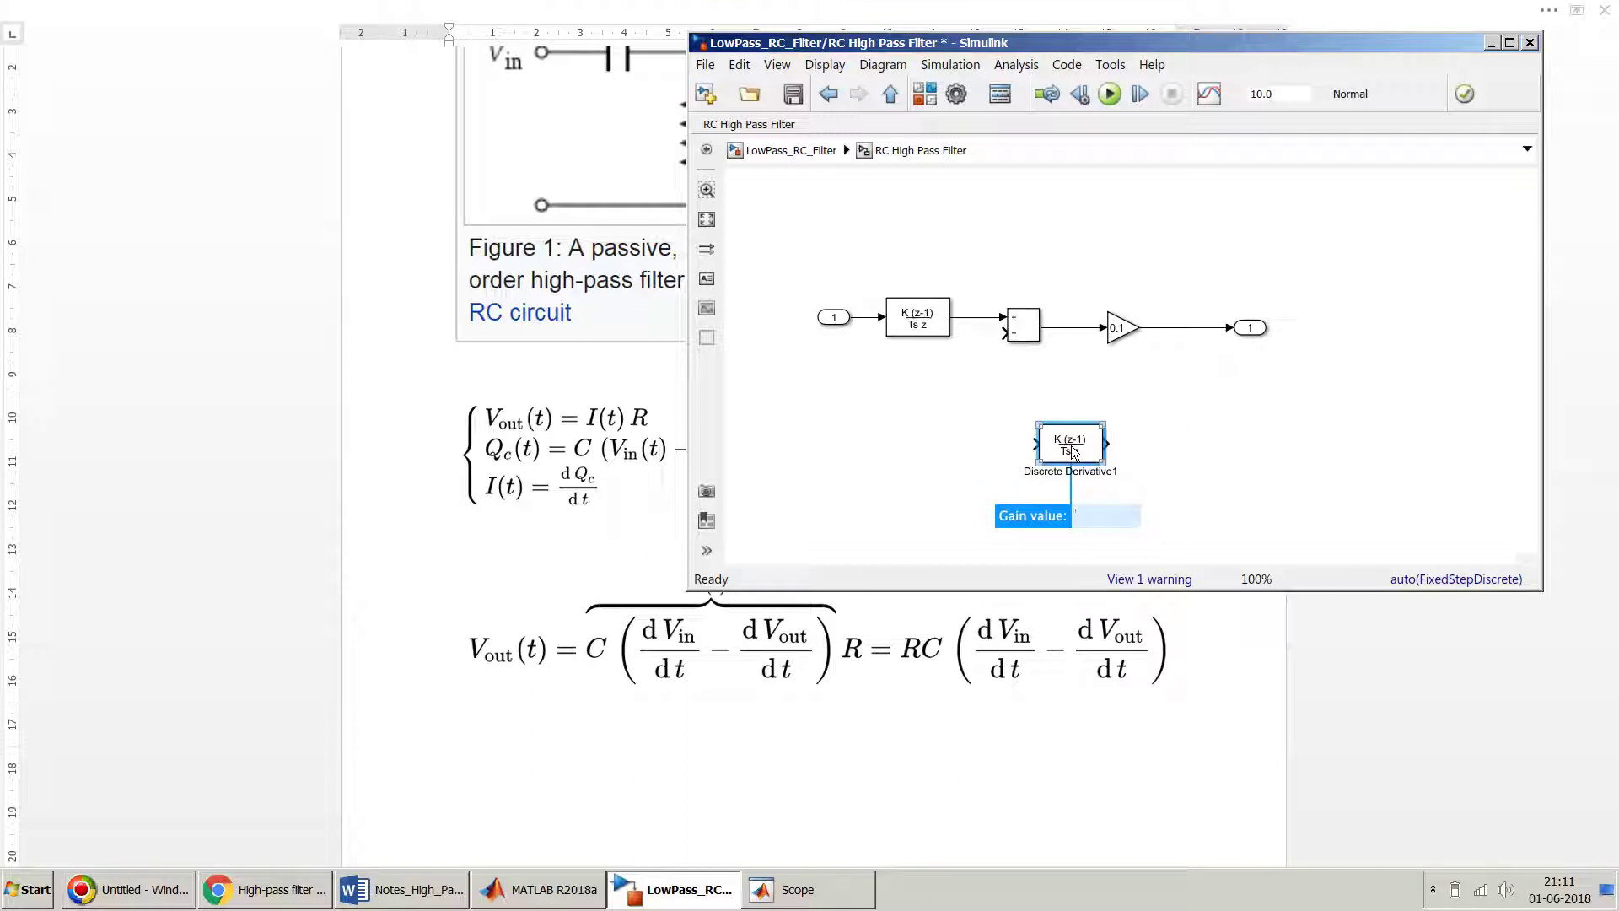
key("Escape")
mouse_move(1073, 452)
left_mouse_down()
mouse_move(1052, 464)
mouse_move(1115, 431)
mouse_move(1193, 331)
left_mouse_up()
Feed the Gain output through the second derivative into the − input, save, and return to top level
left_click(1015, 458)
left_click(995, 459)
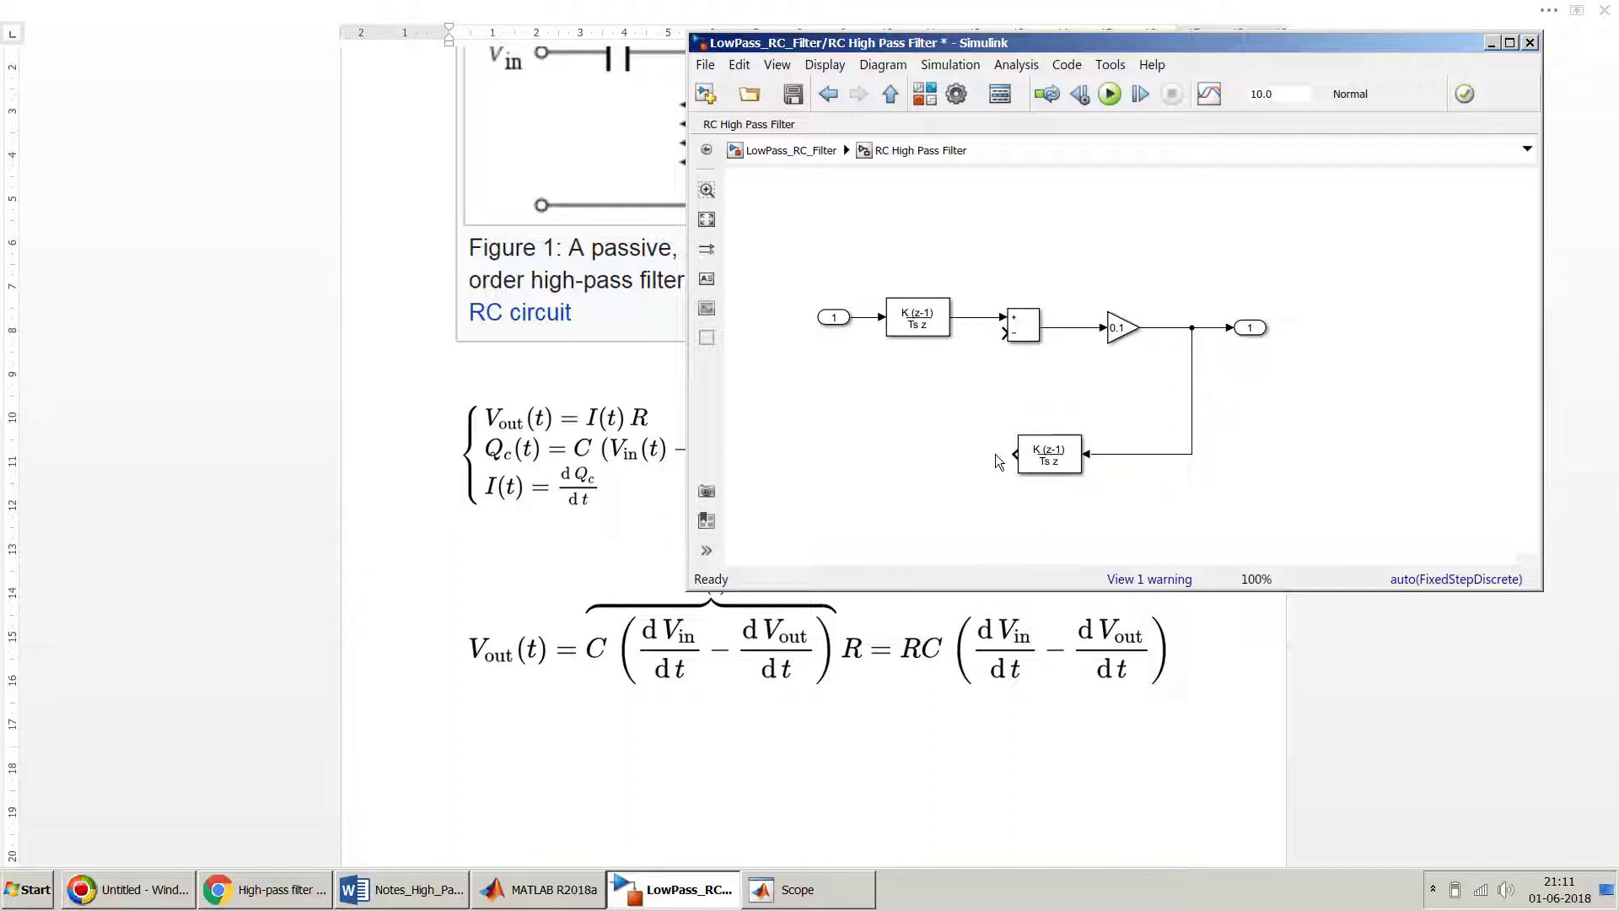
left_click(1023, 461)
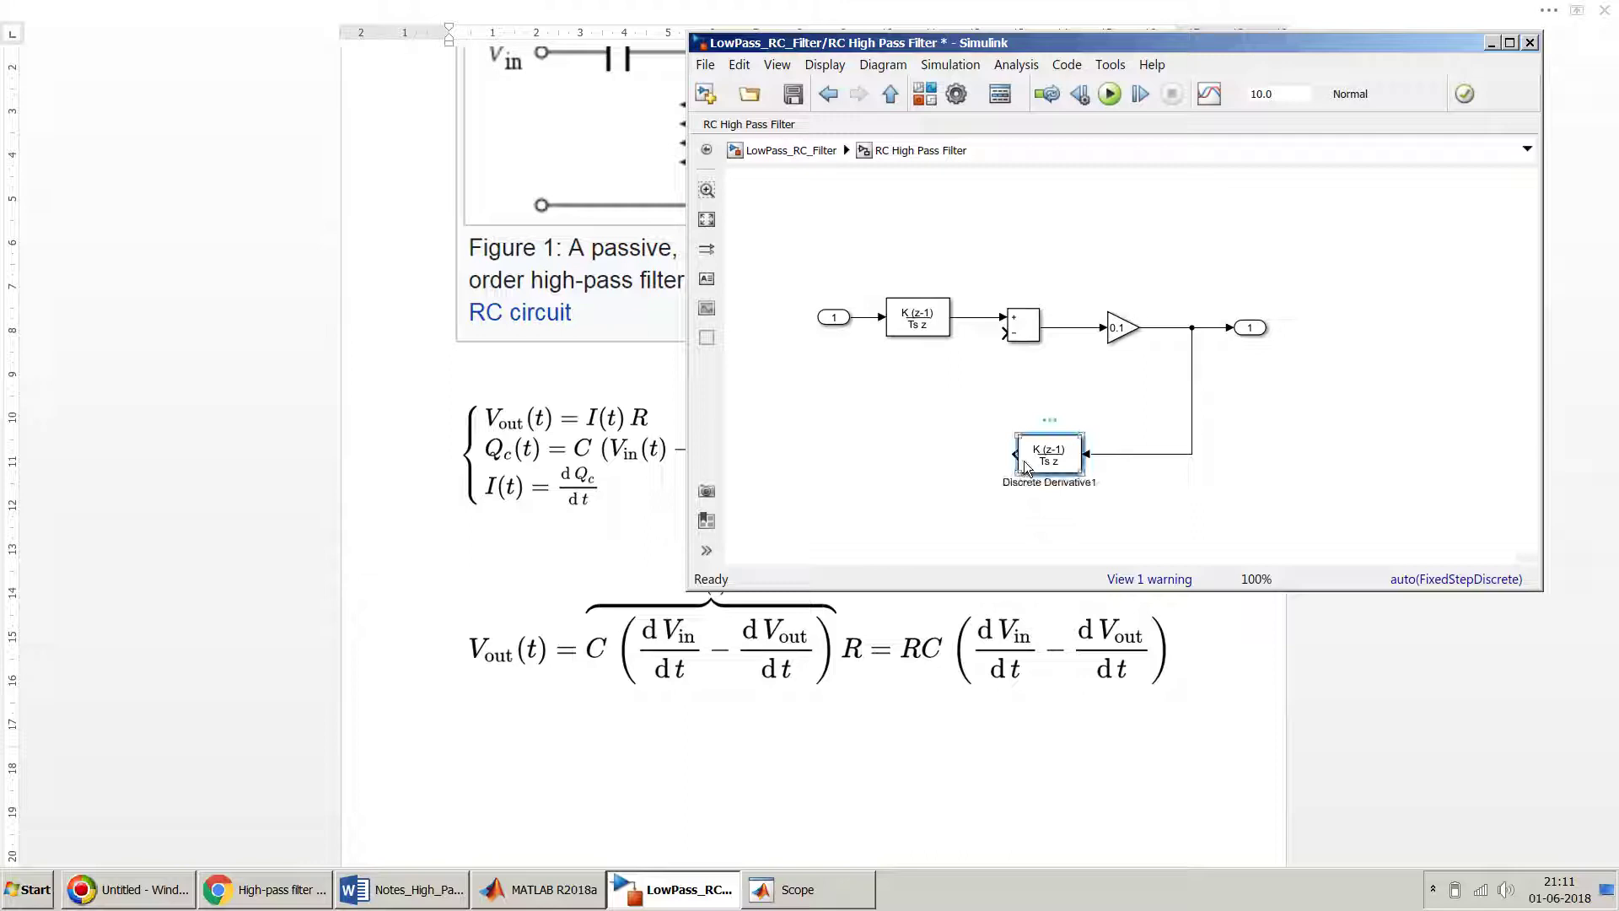
left_click(1022, 331, "ctrl")
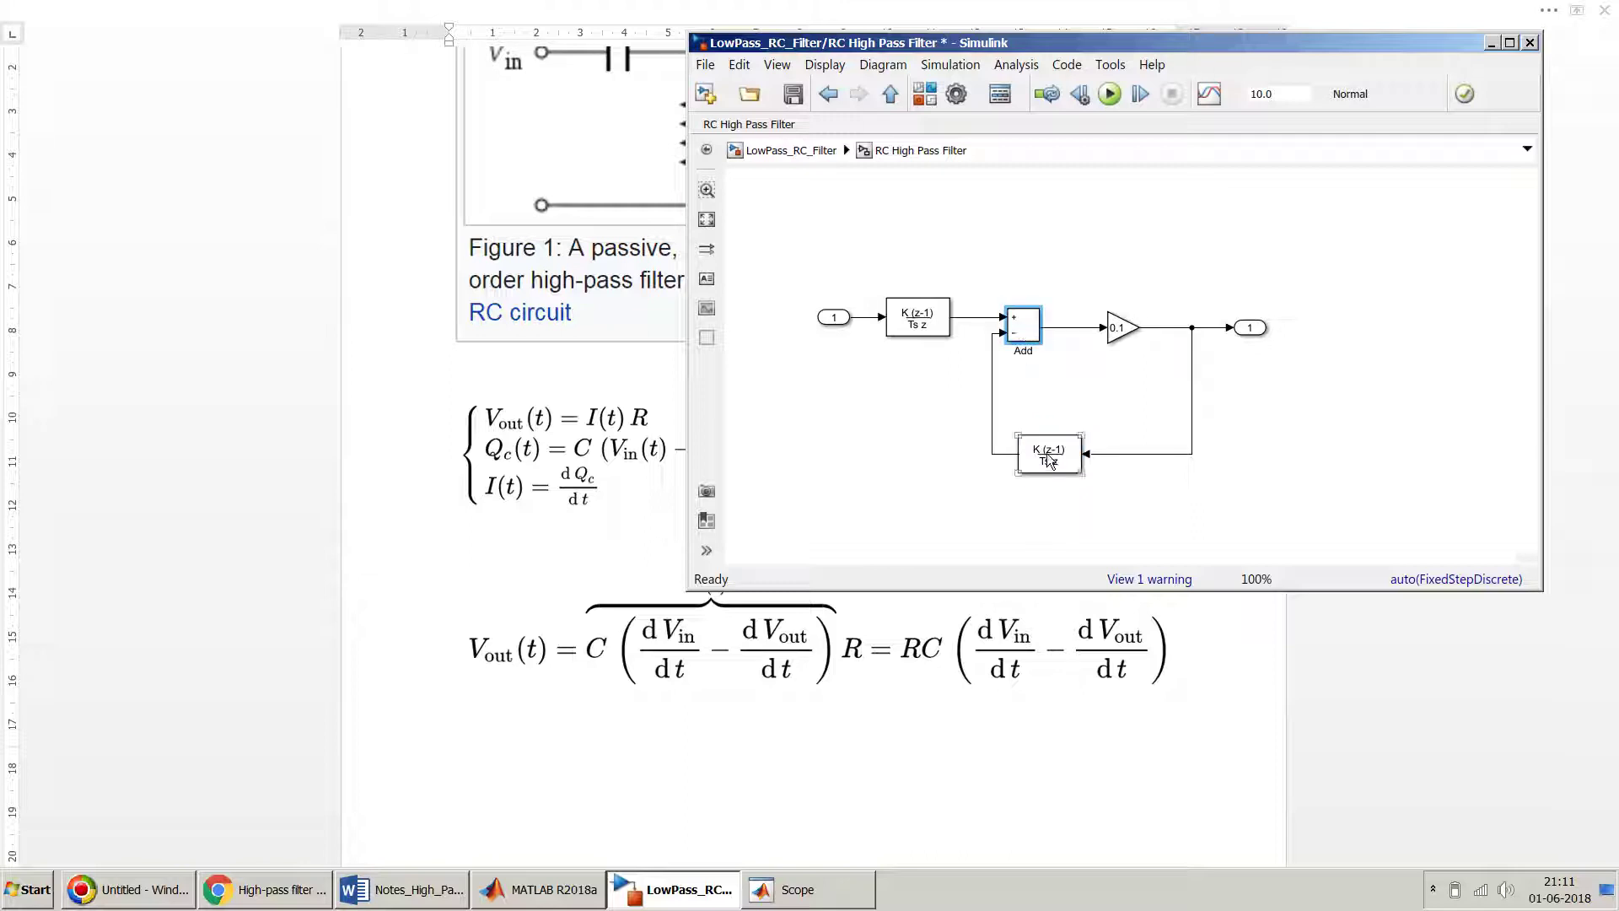
left_click_drag(1049, 456, 1023, 430)
left_click(1011, 274)
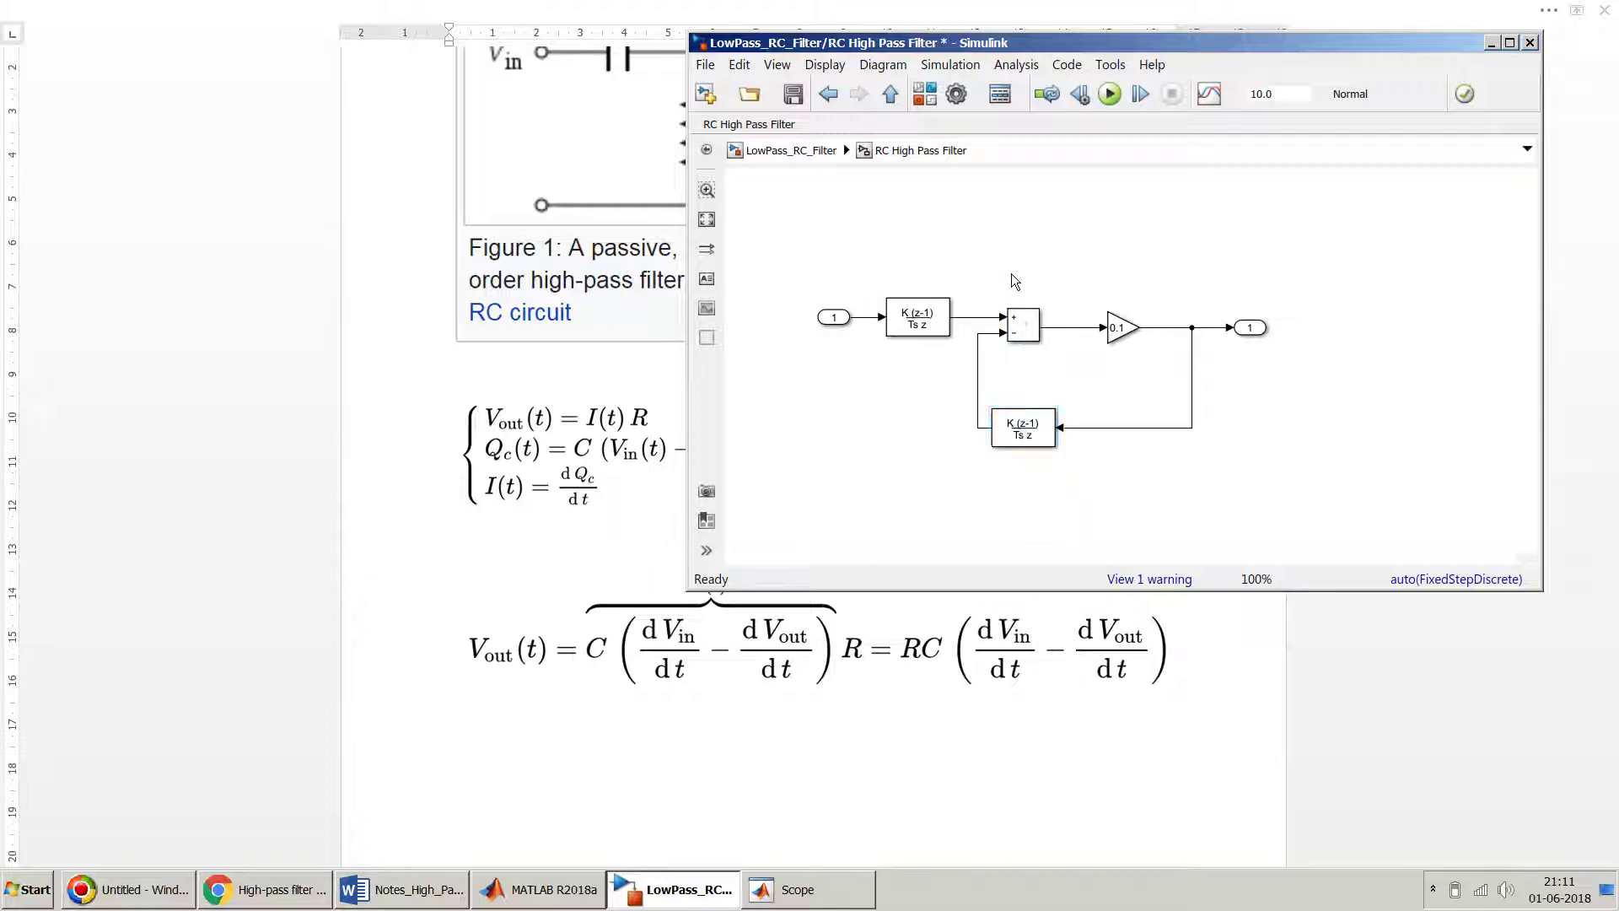
key("ctrl+s")
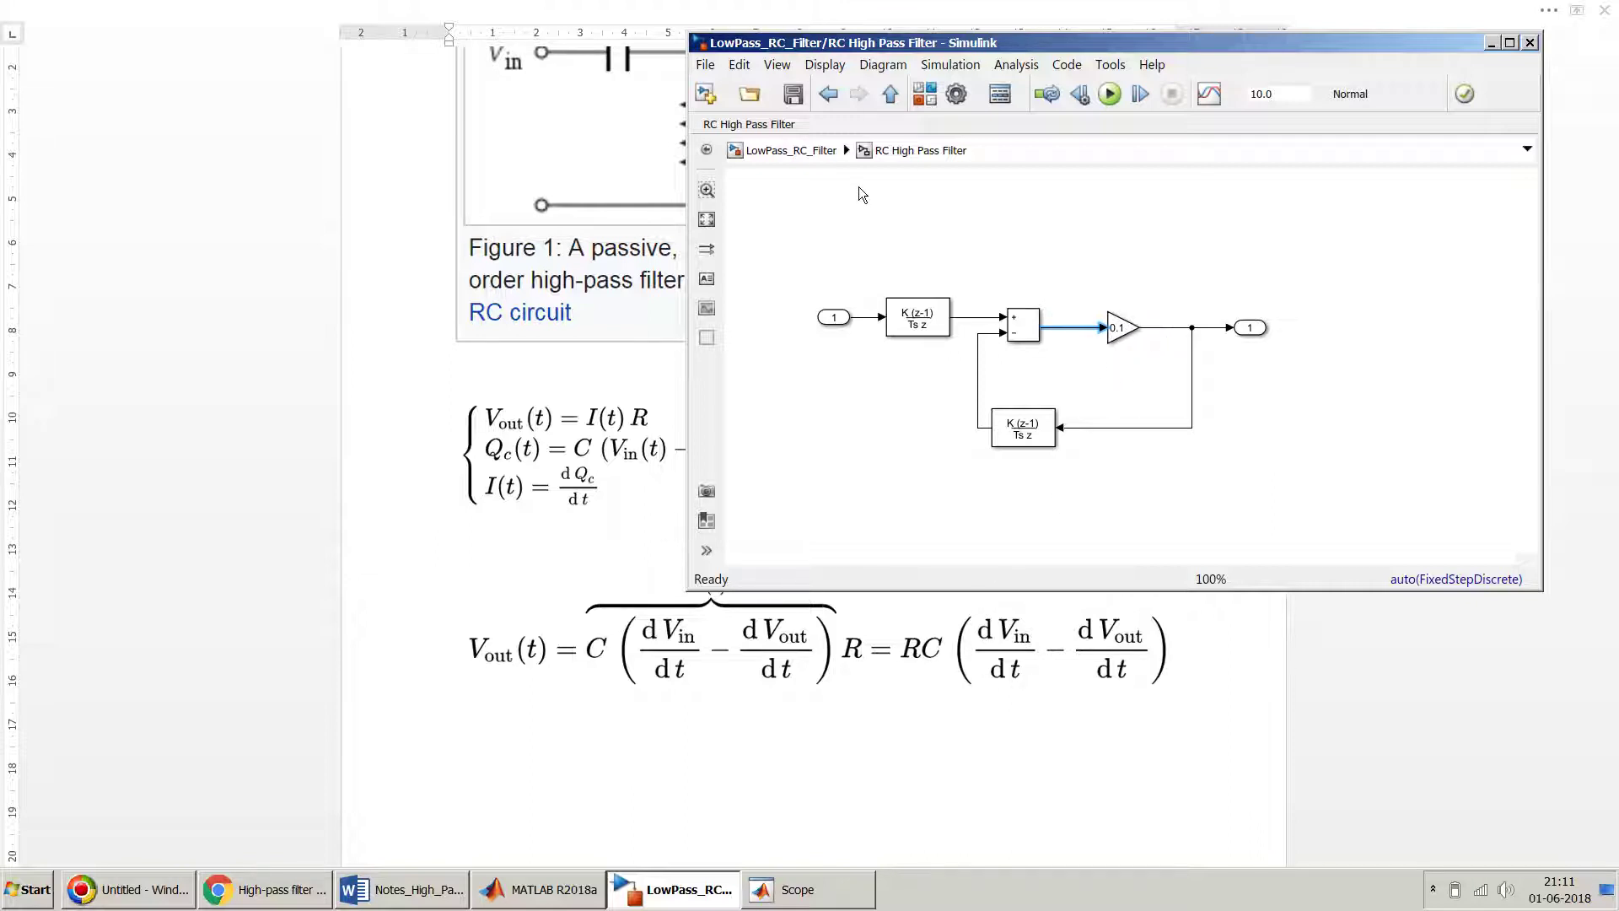
left_click(817, 149)
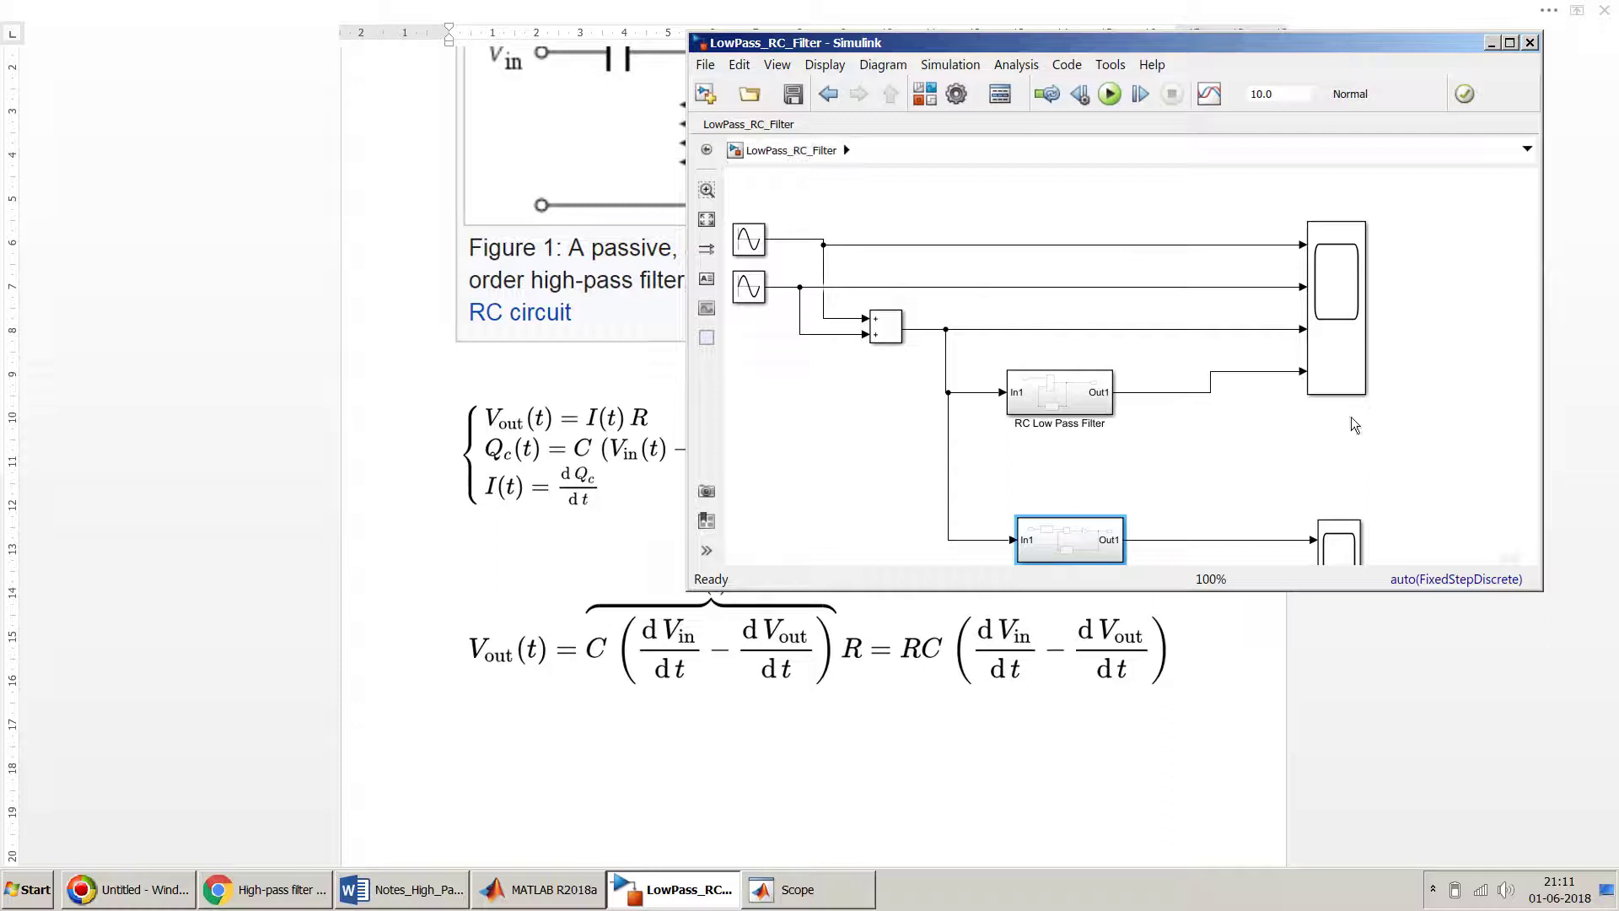
Enlarge the model window, open Scope1 on the left, and run the simulation
left_click_drag(1374, 590, 1369, 641)
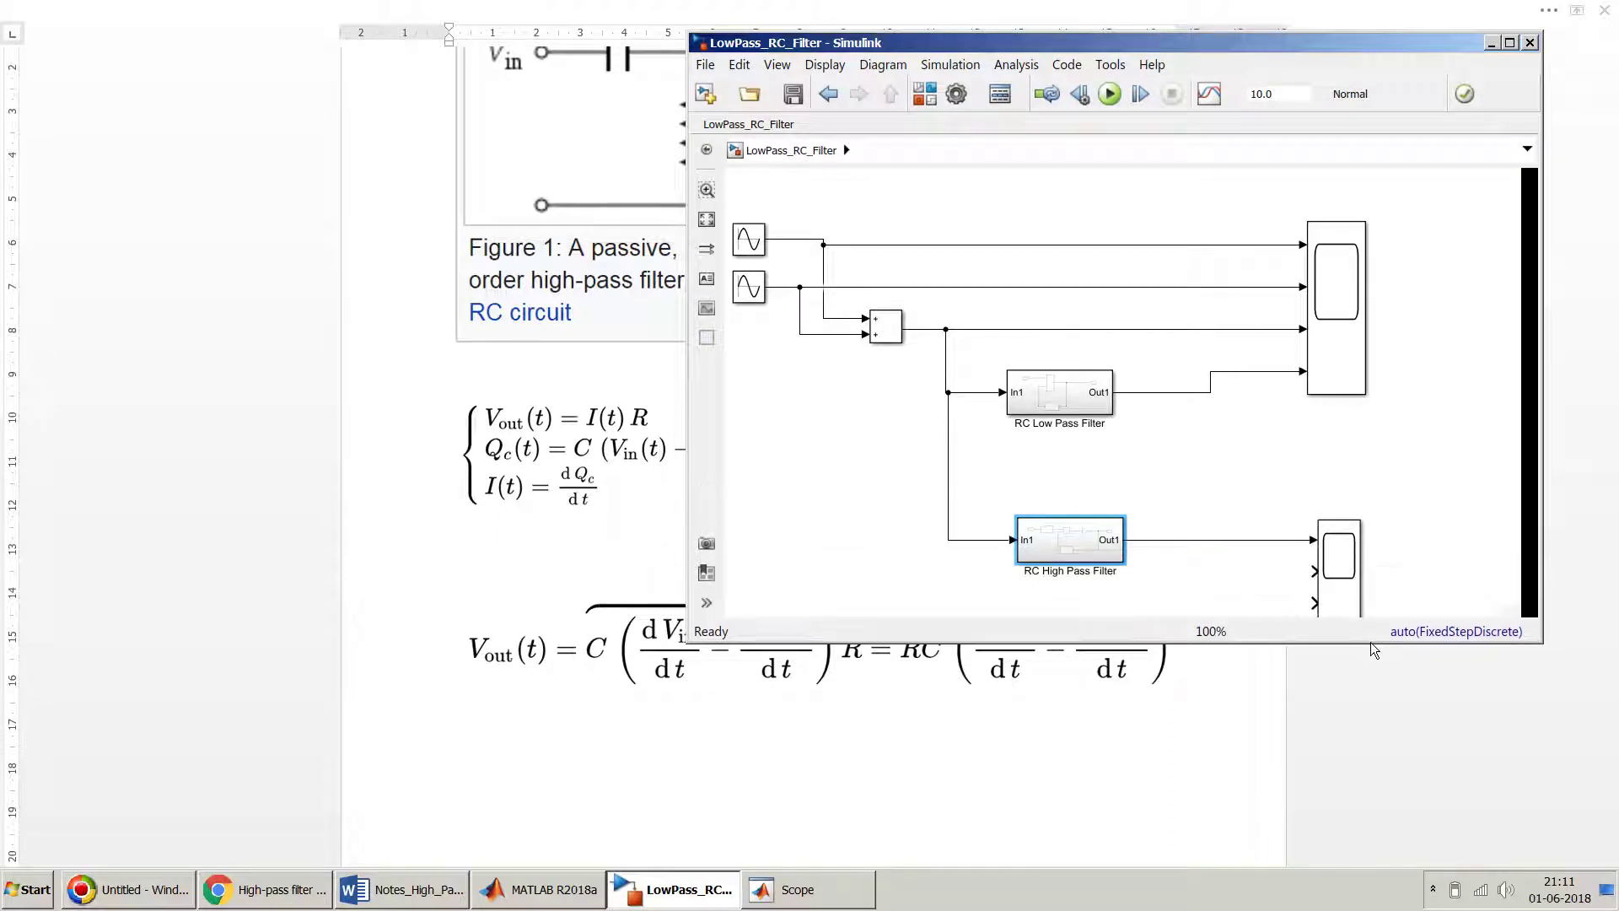
double_click(1332, 595)
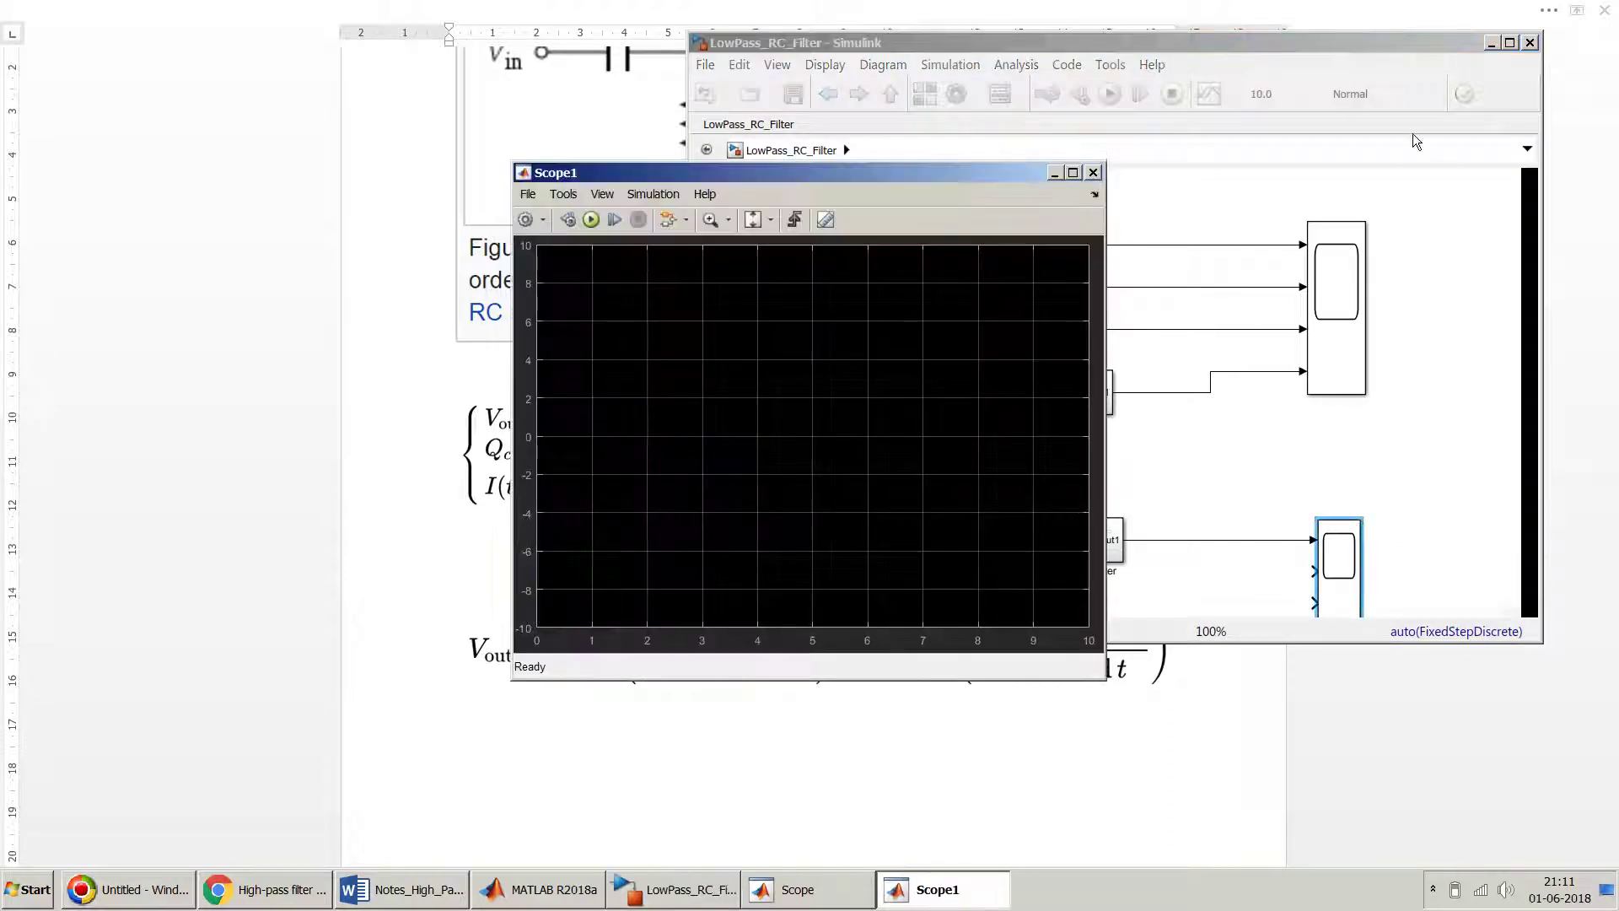
left_click_drag(1005, 174, 566, 173)
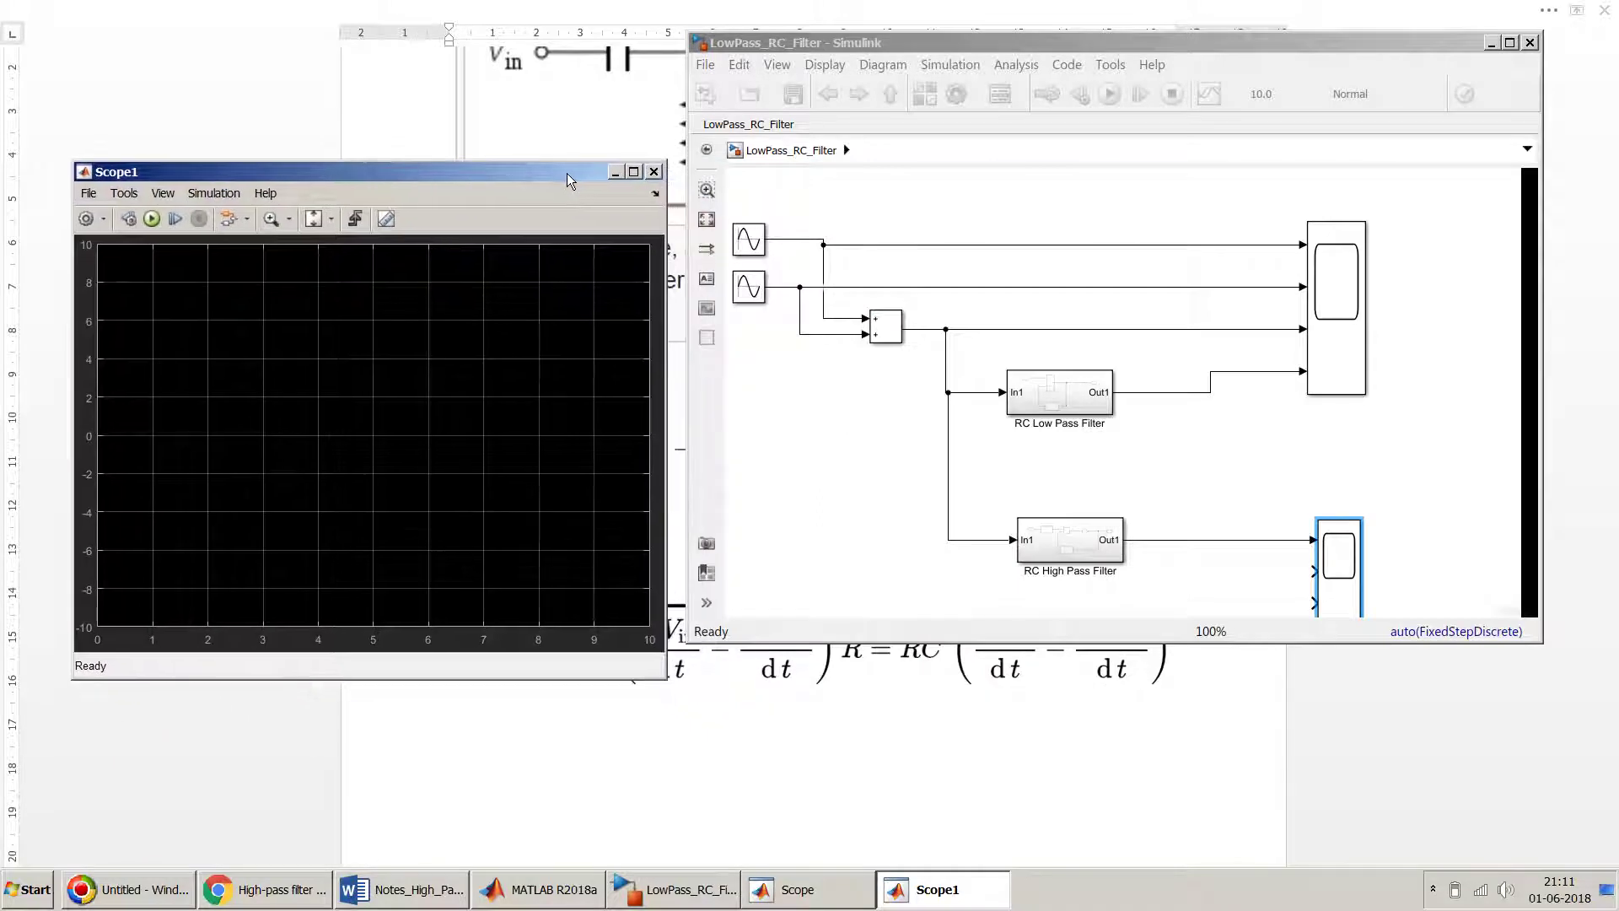
left_click(1074, 196)
left_click(1107, 98)
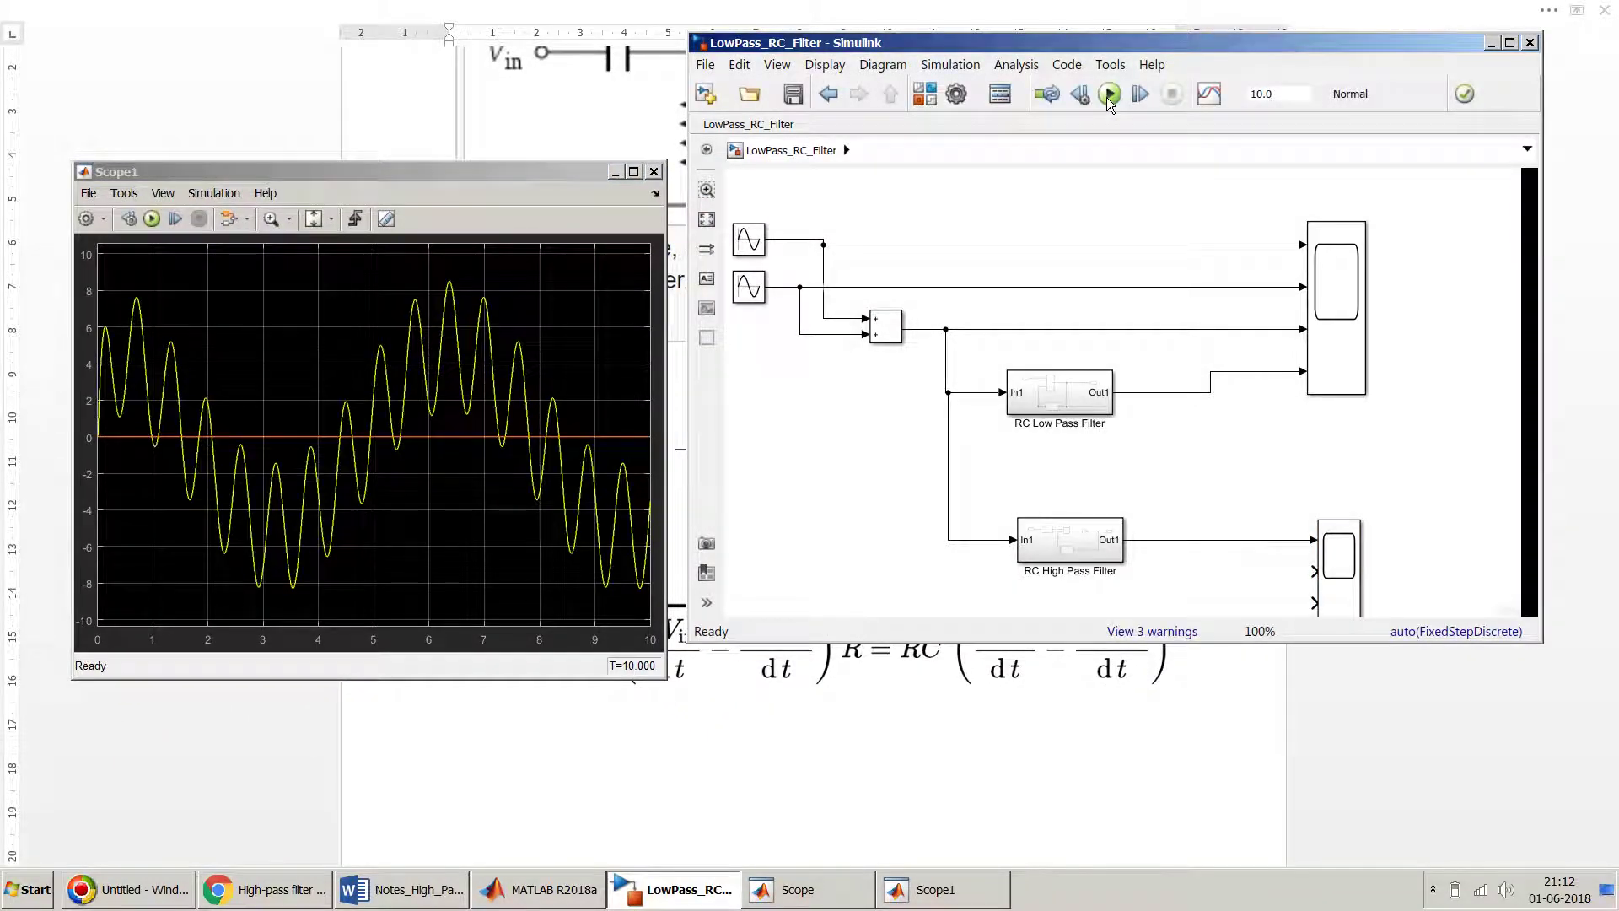
Split Scope1 into three stacked plots and stretch it to full screen height
left_click(103, 221)
left_click(93, 294)
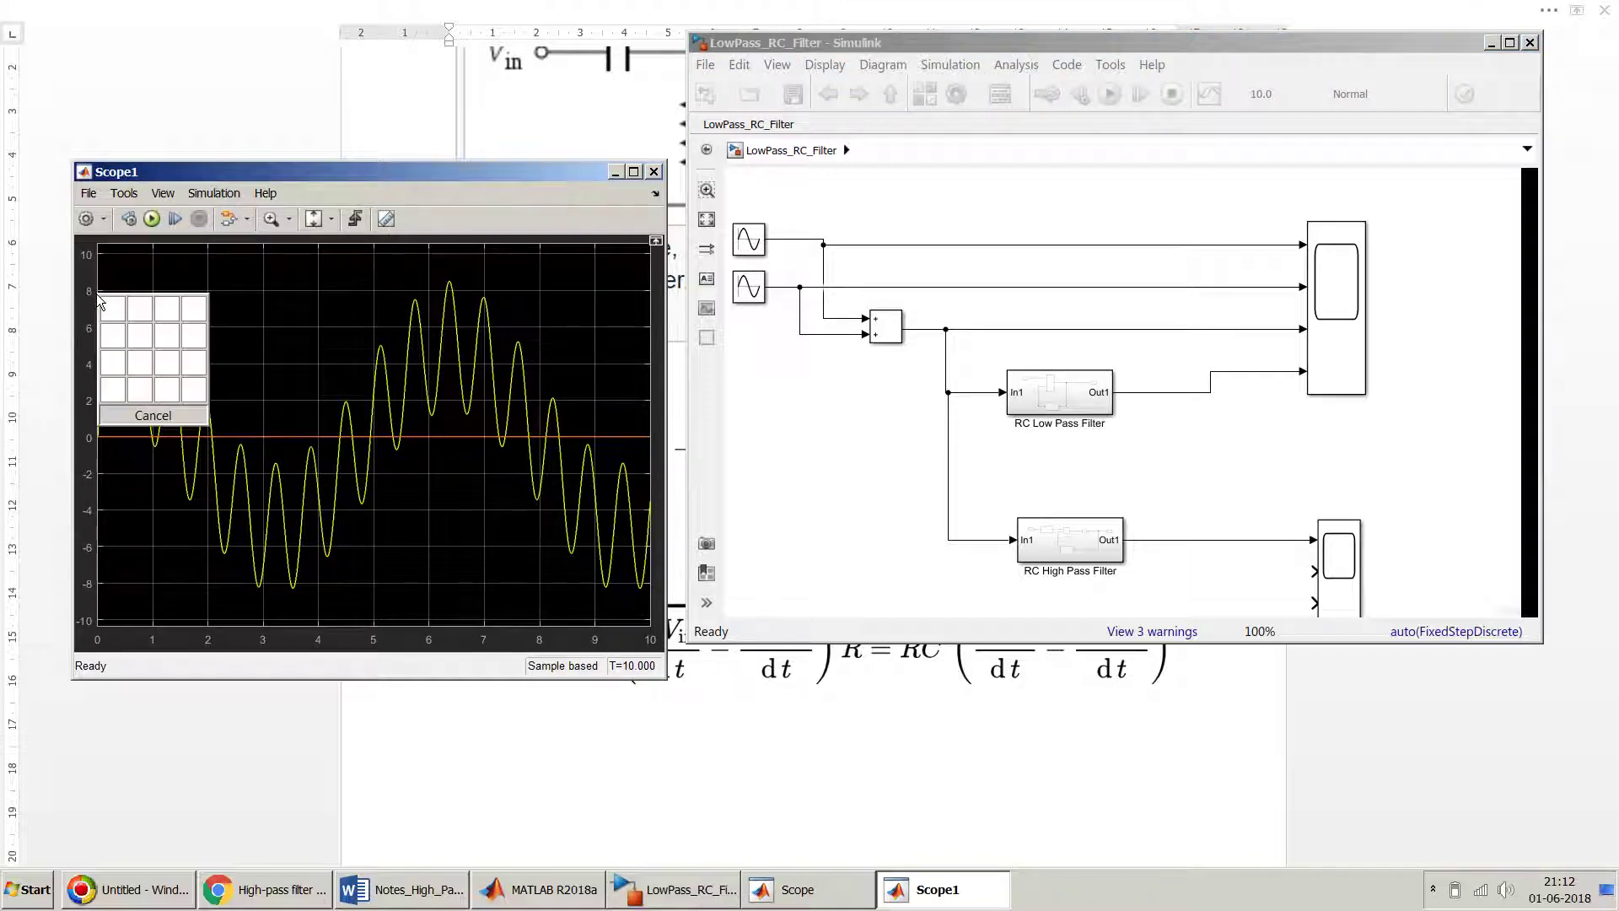
left_click(116, 357)
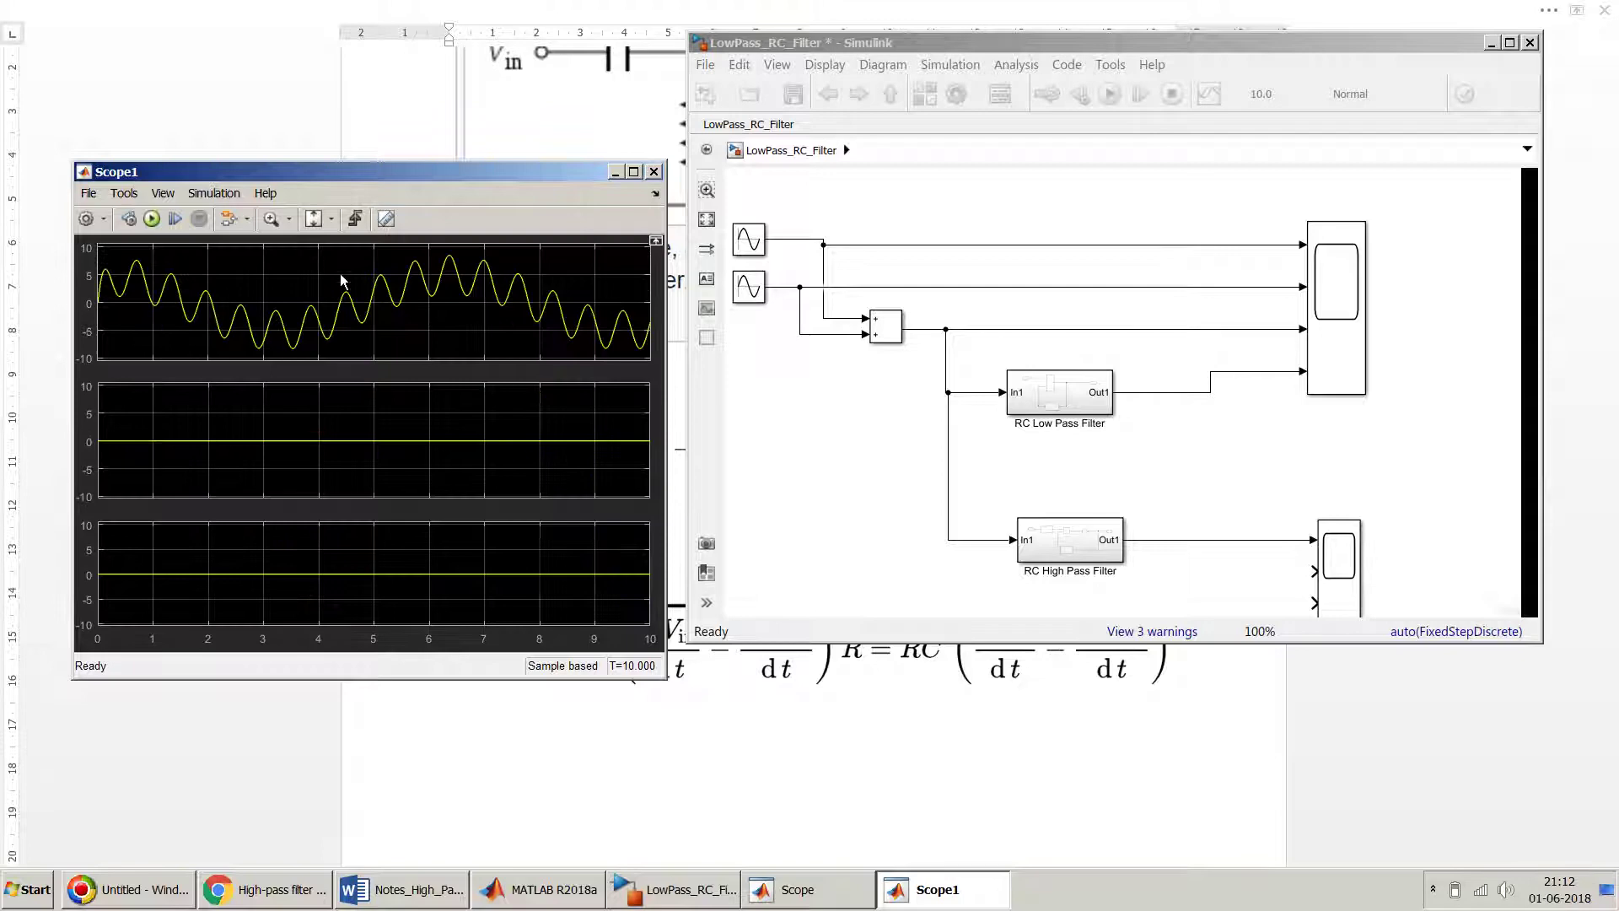
double_click(398, 161)
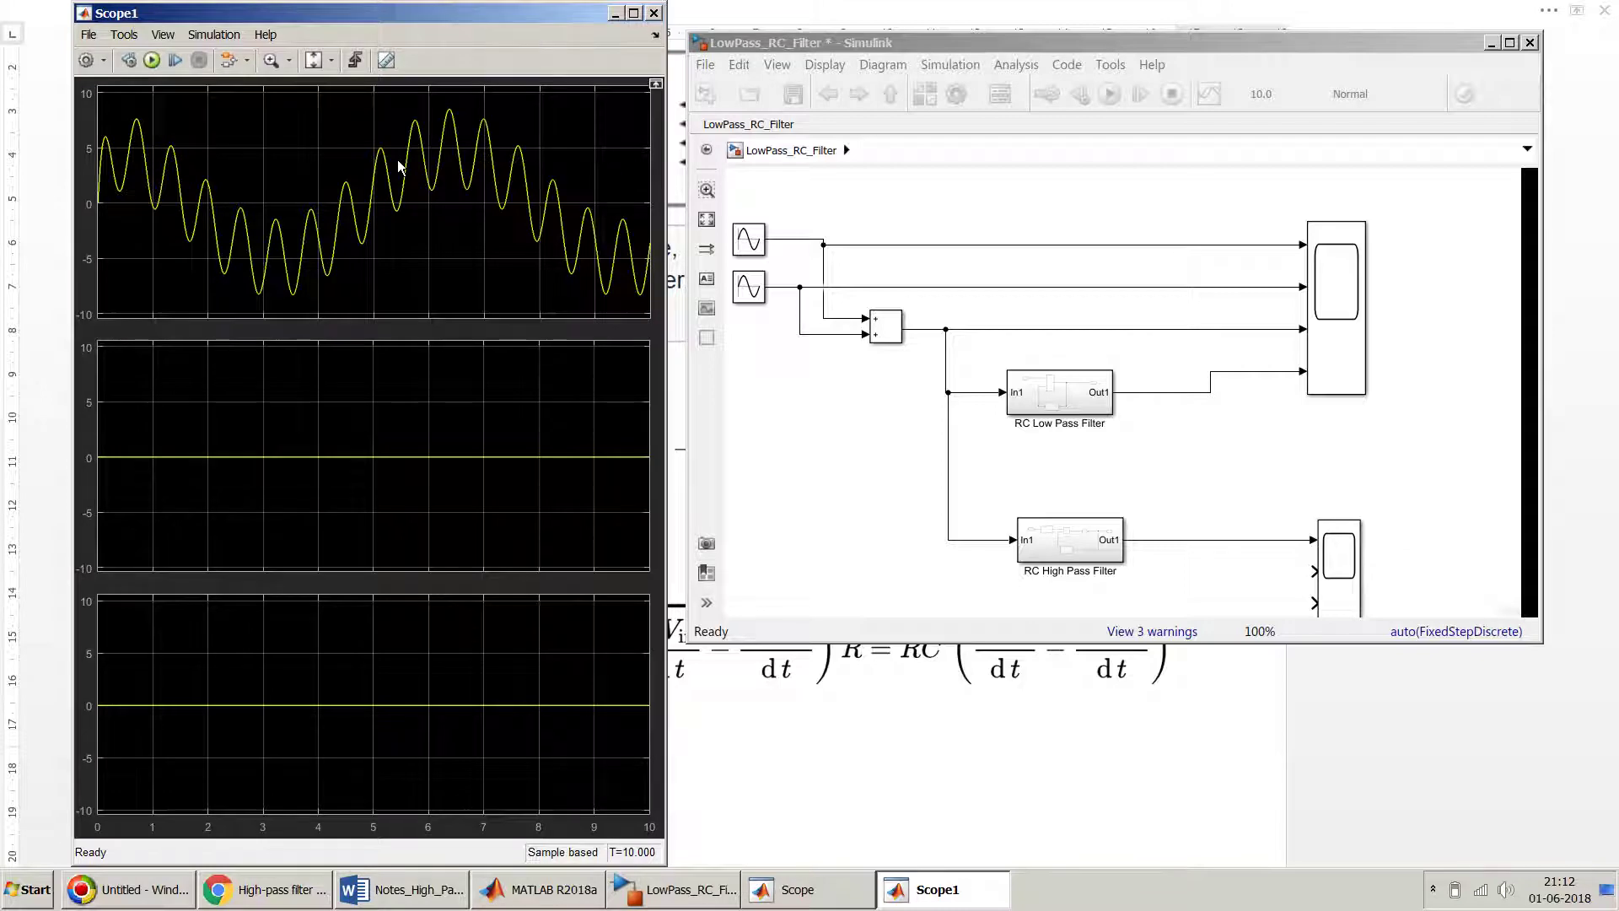
Place the Scope and Scope1 windows side by side so both plots are visible
left_click(793, 892)
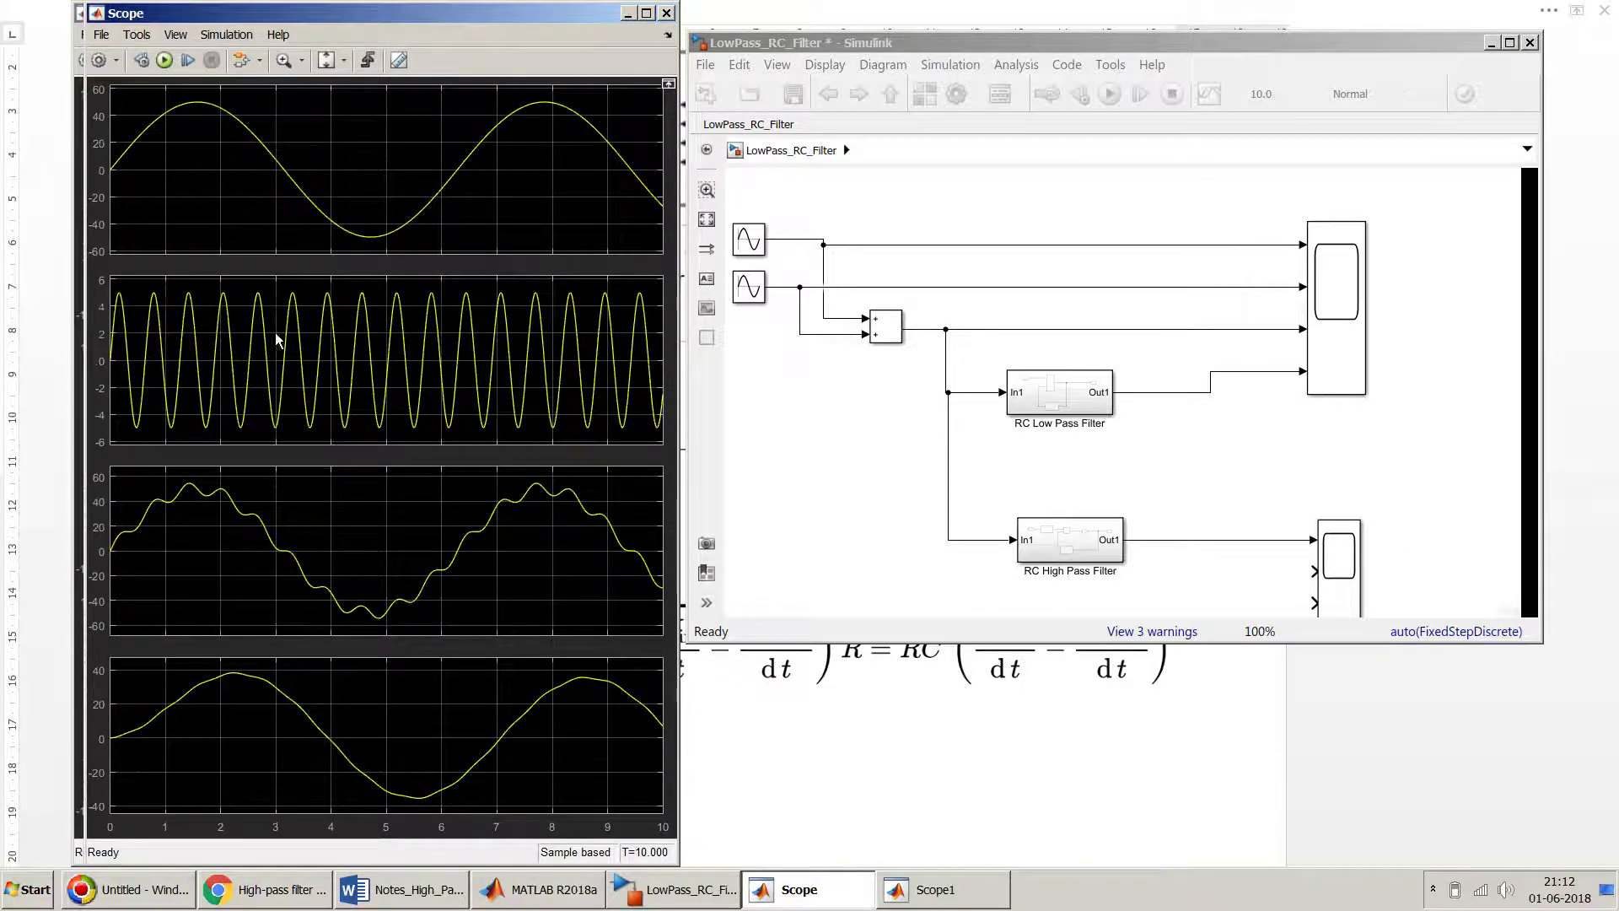
left_click_drag(391, 16, 359, 19)
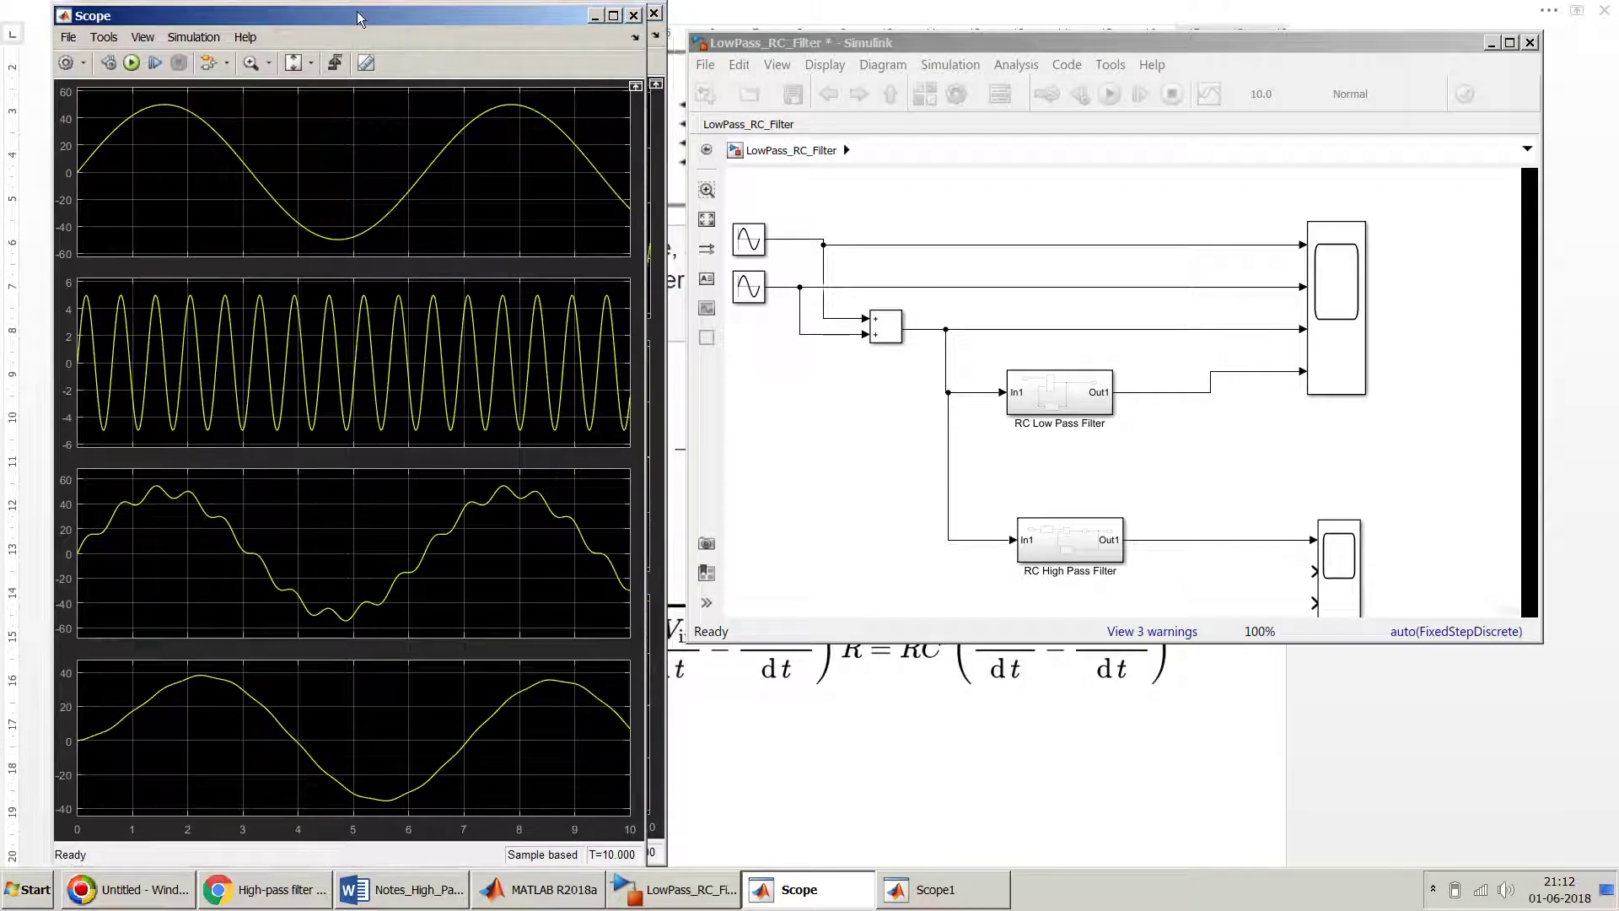
left_click(655, 203)
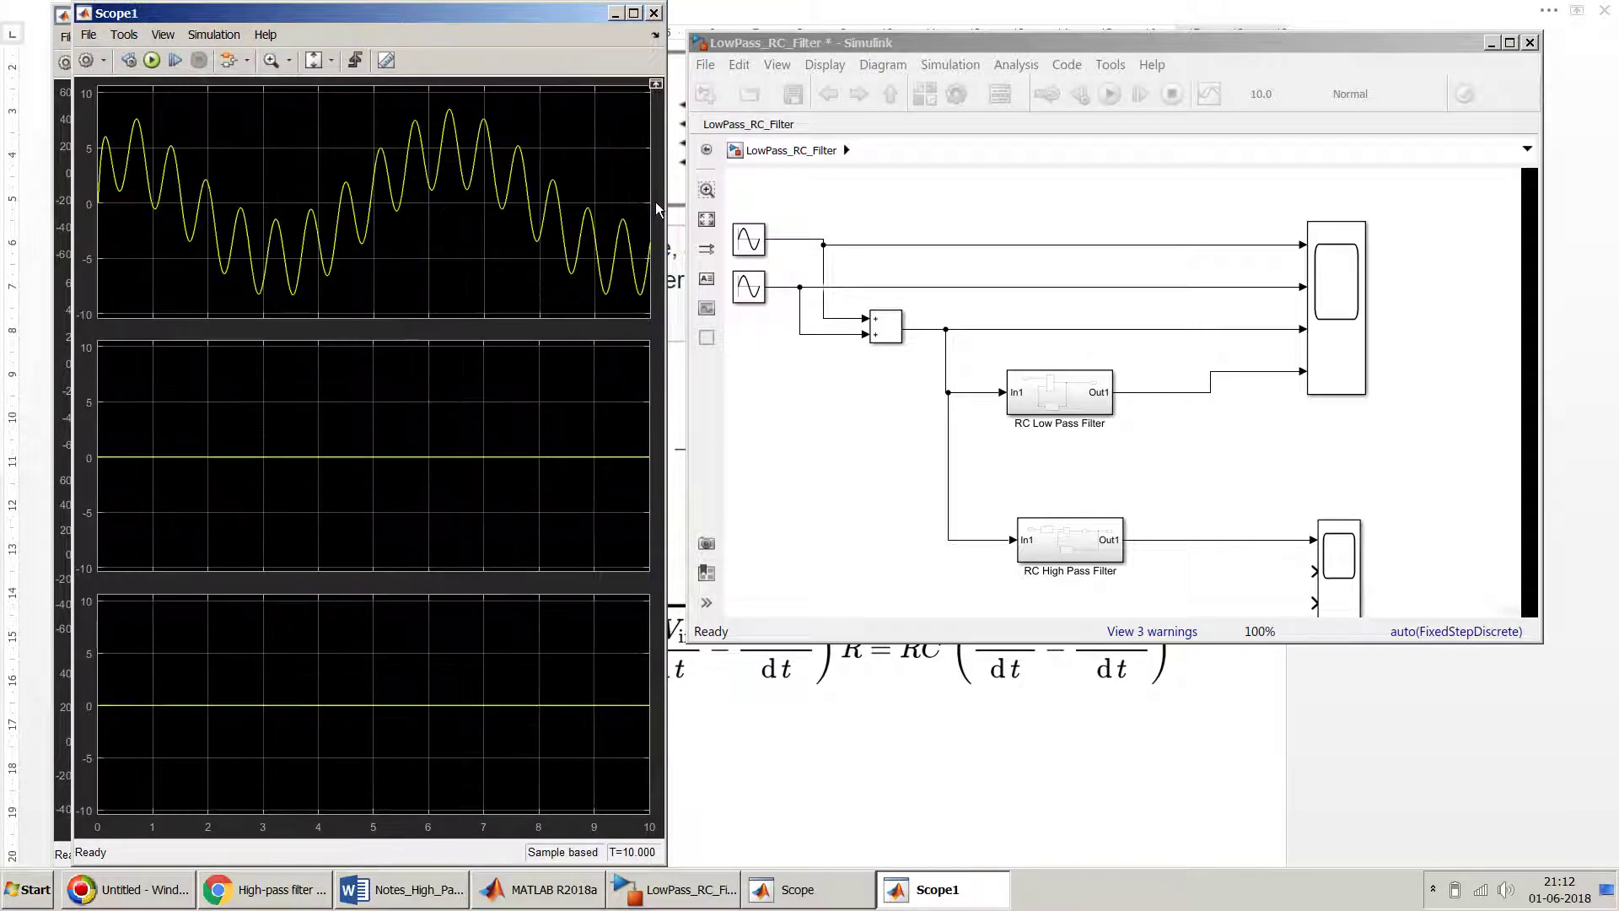
left_click_drag(523, 8, 723, 6)
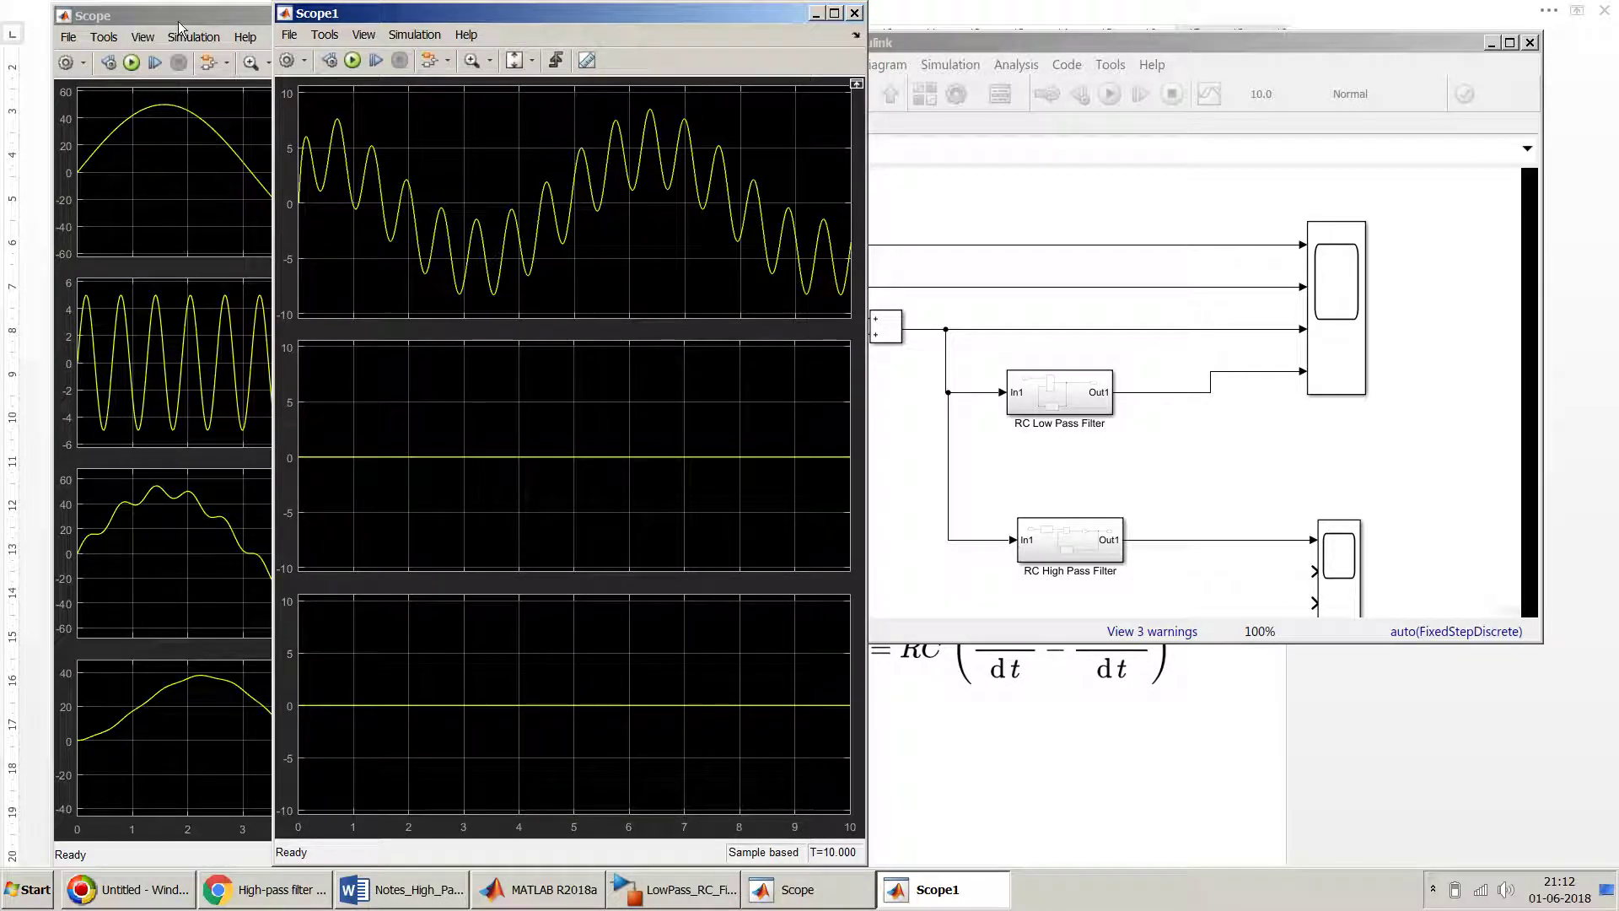
left_click_drag(358, 15, 629, 17)
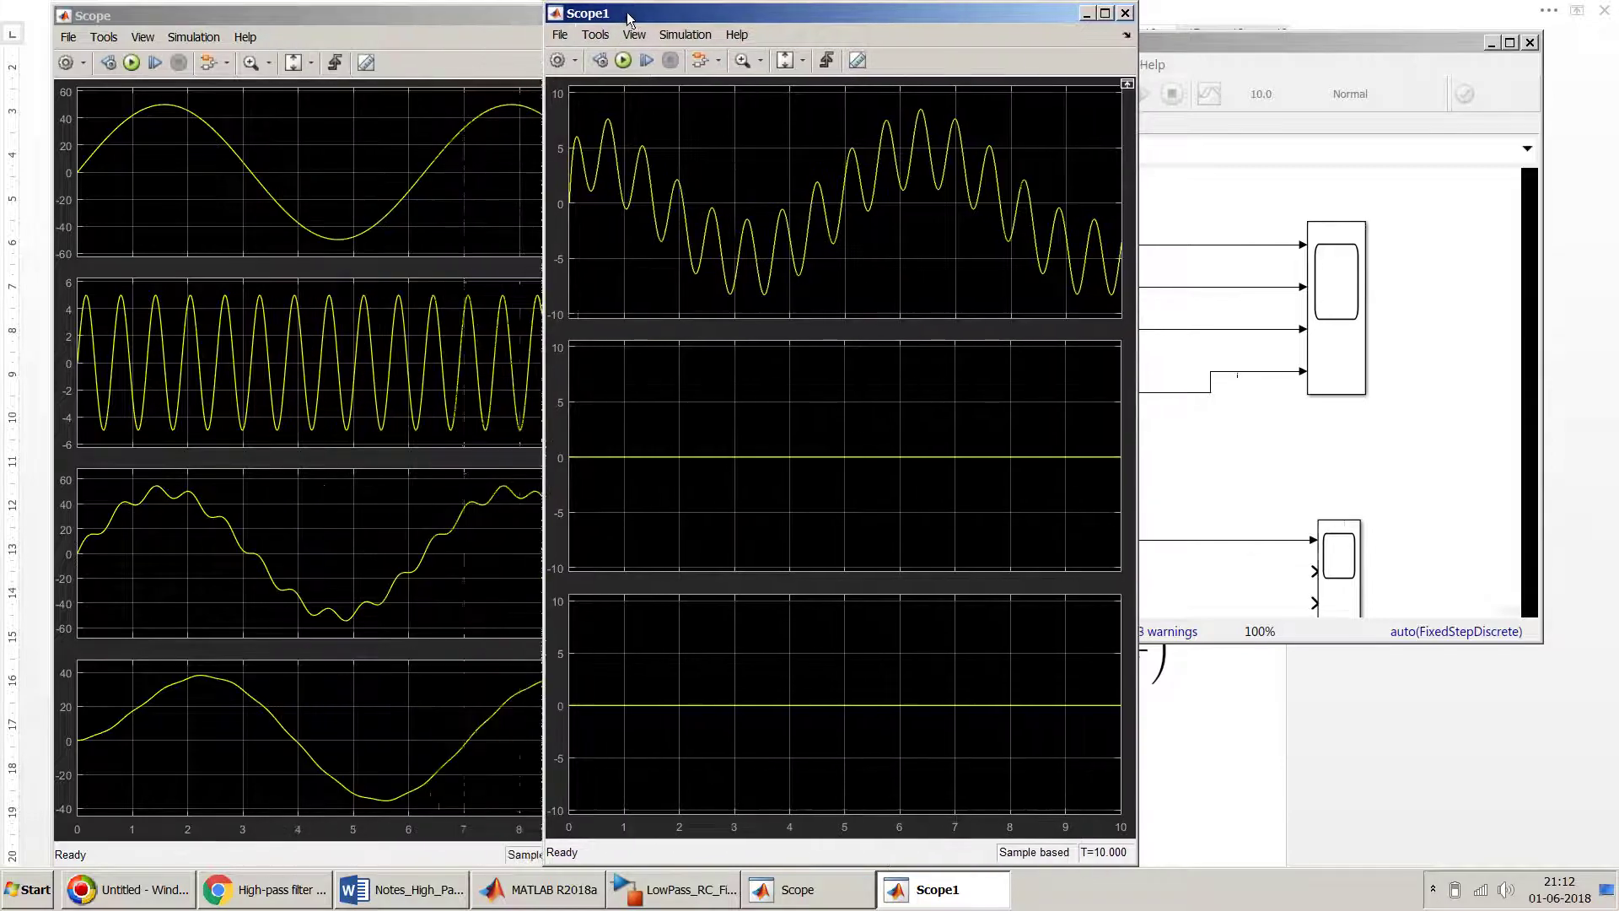
Fine-tune Scope1's position, then bring the model window in front, moved right and up
left_click(1177, 463)
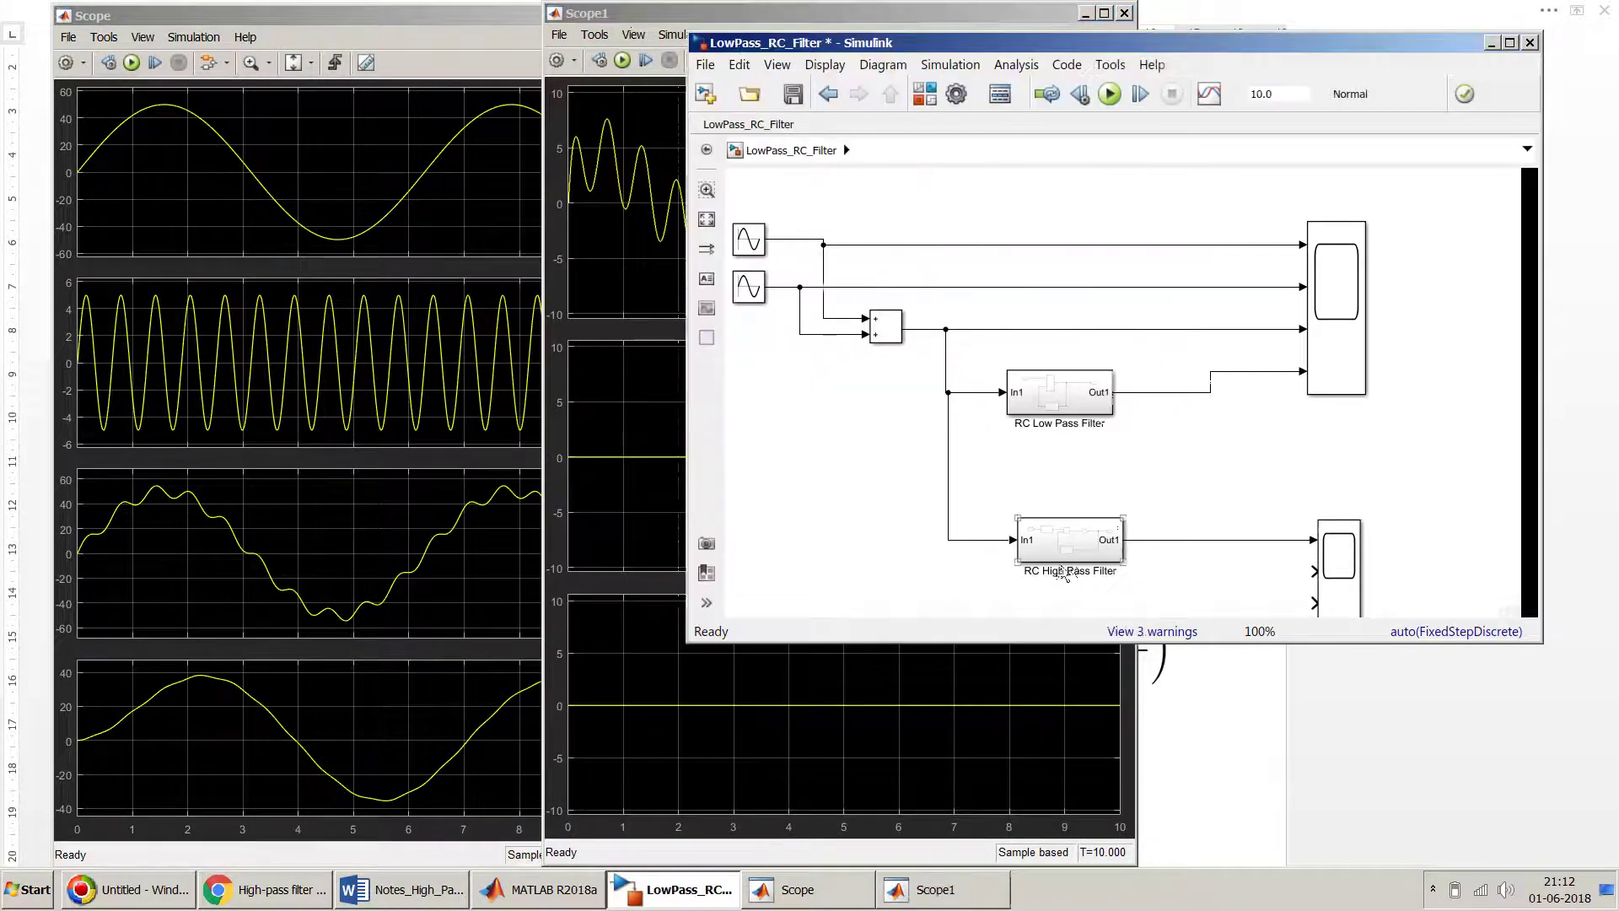
left_click(388, 548)
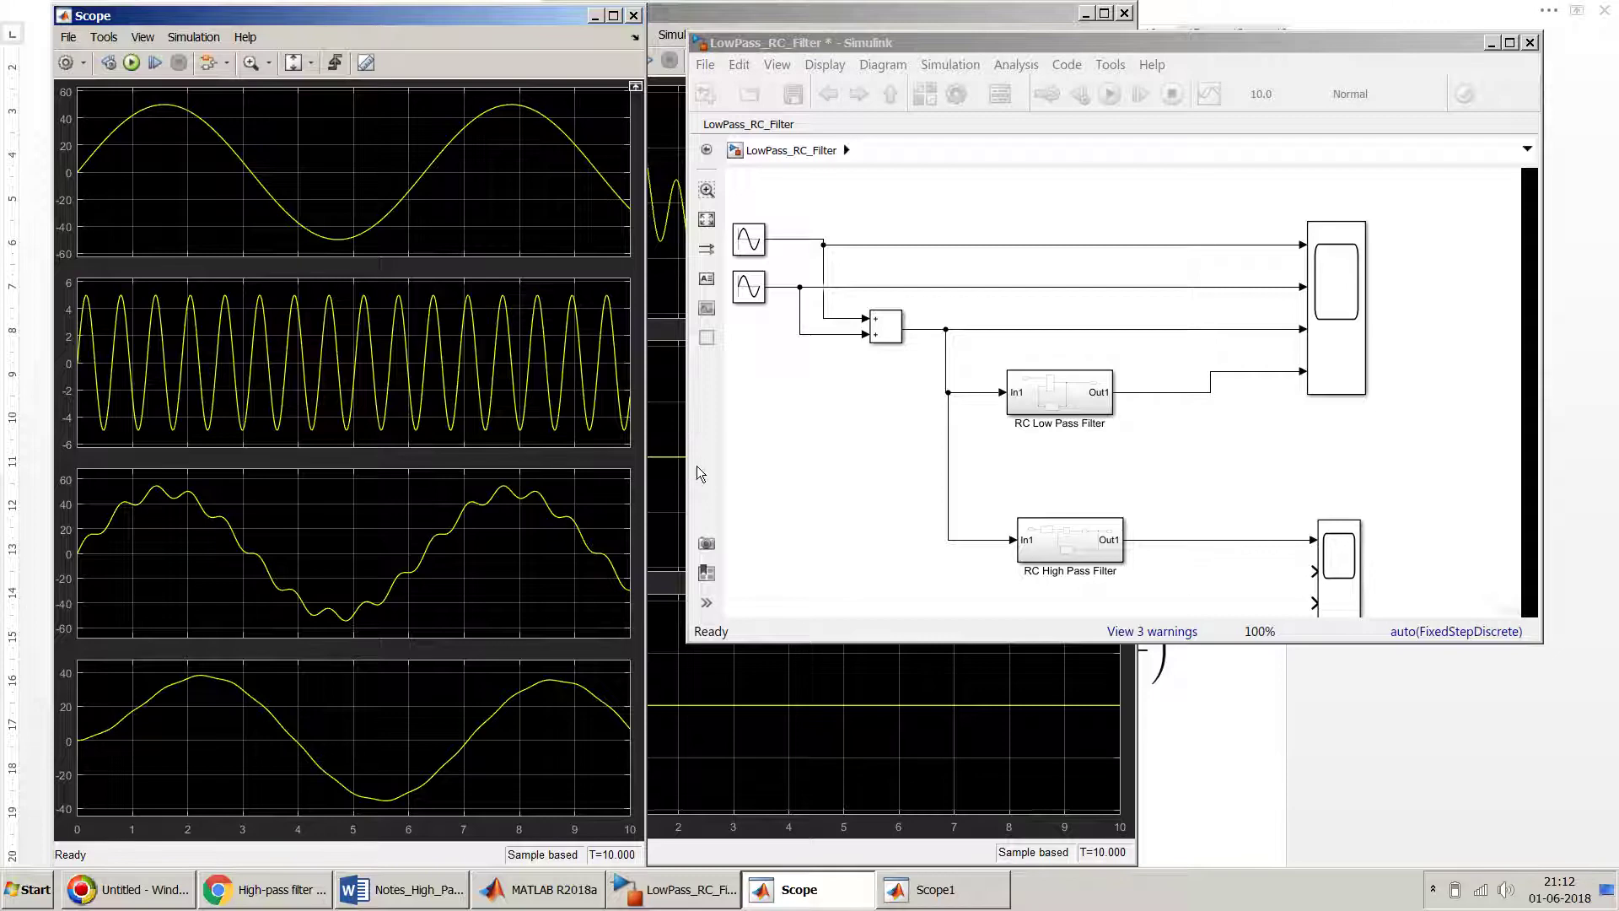
left_click(674, 470)
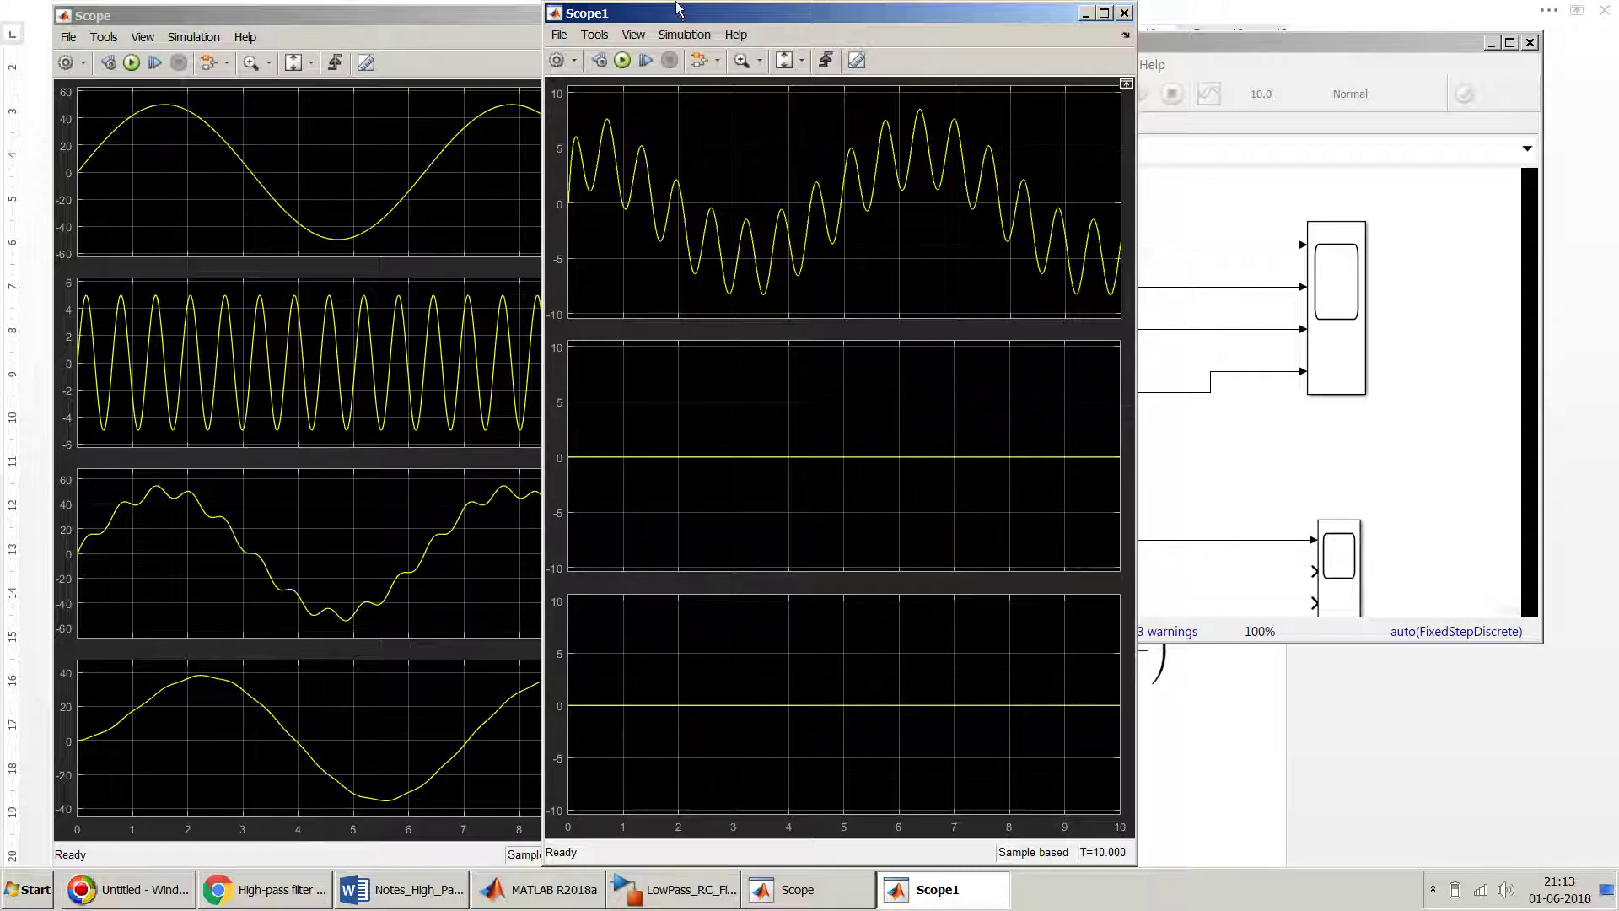
left_click_drag(677, 14, 696, 15)
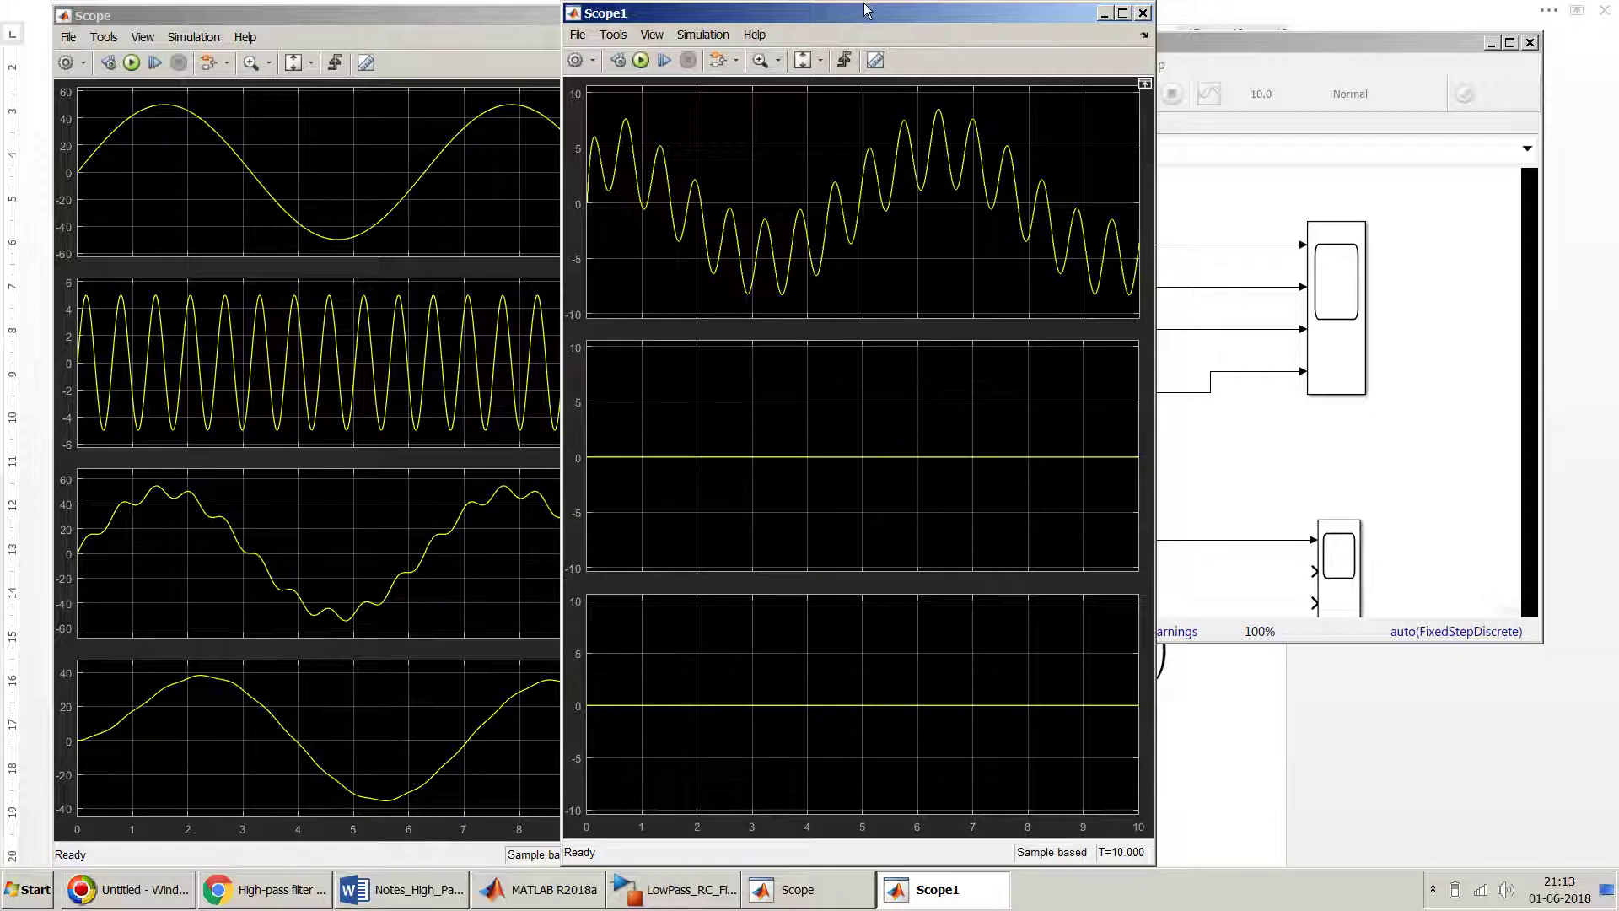
left_click_drag(866, 14, 729, 18)
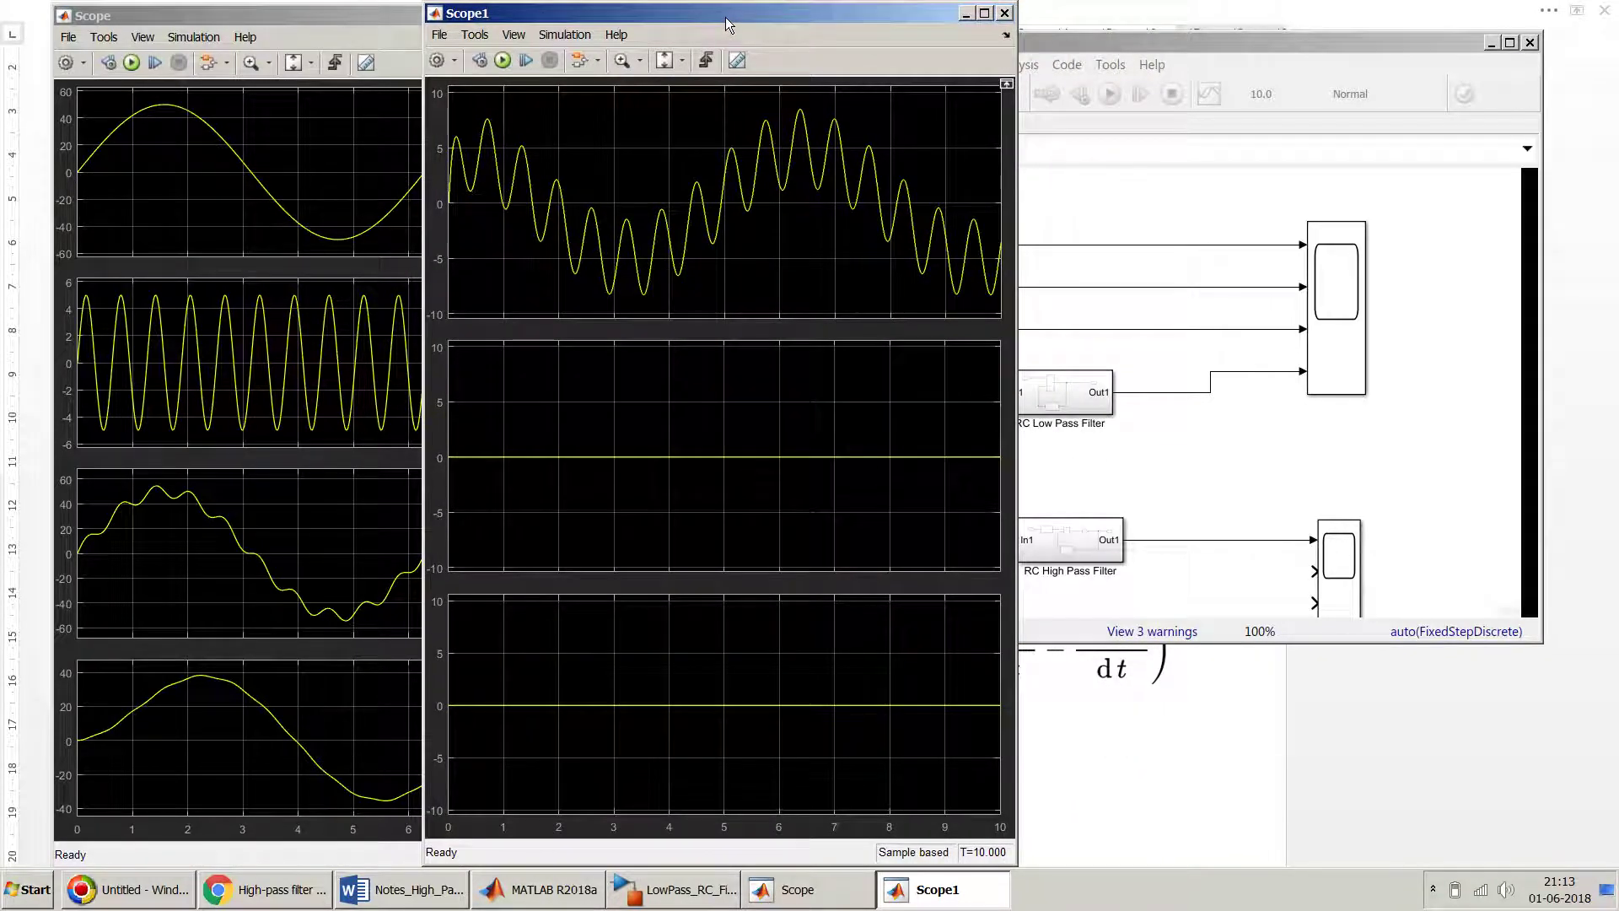
left_click(1043, 41)
left_click_drag(1043, 41, 1120, 31)
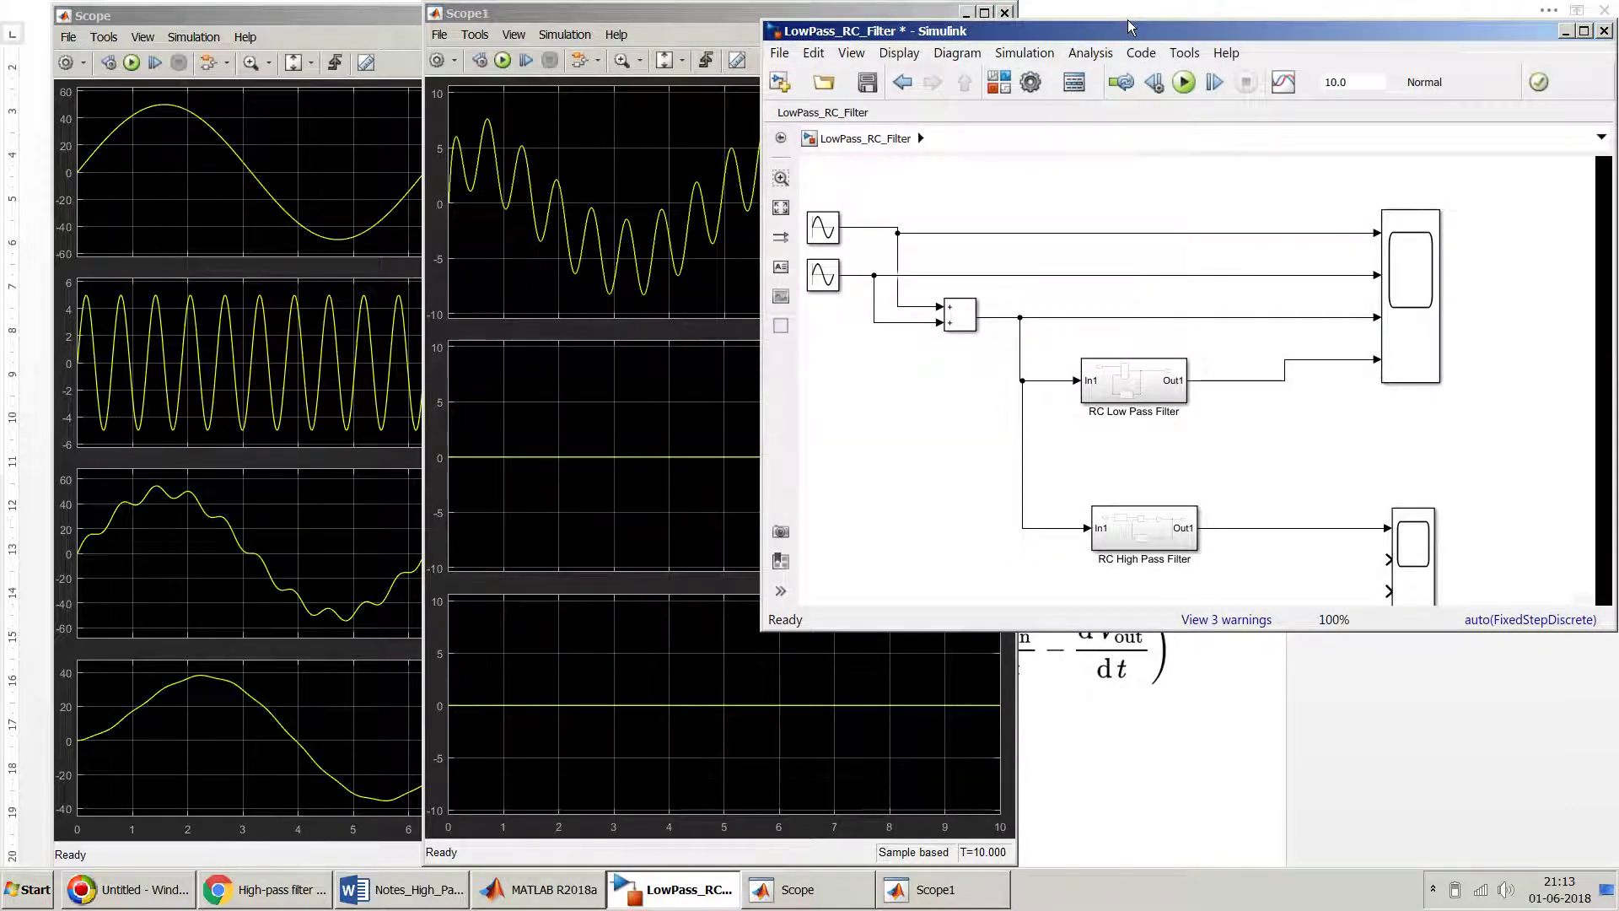
Maximize the model window vertically and insert an Add block below the high-pass filter
double_click(1131, 22)
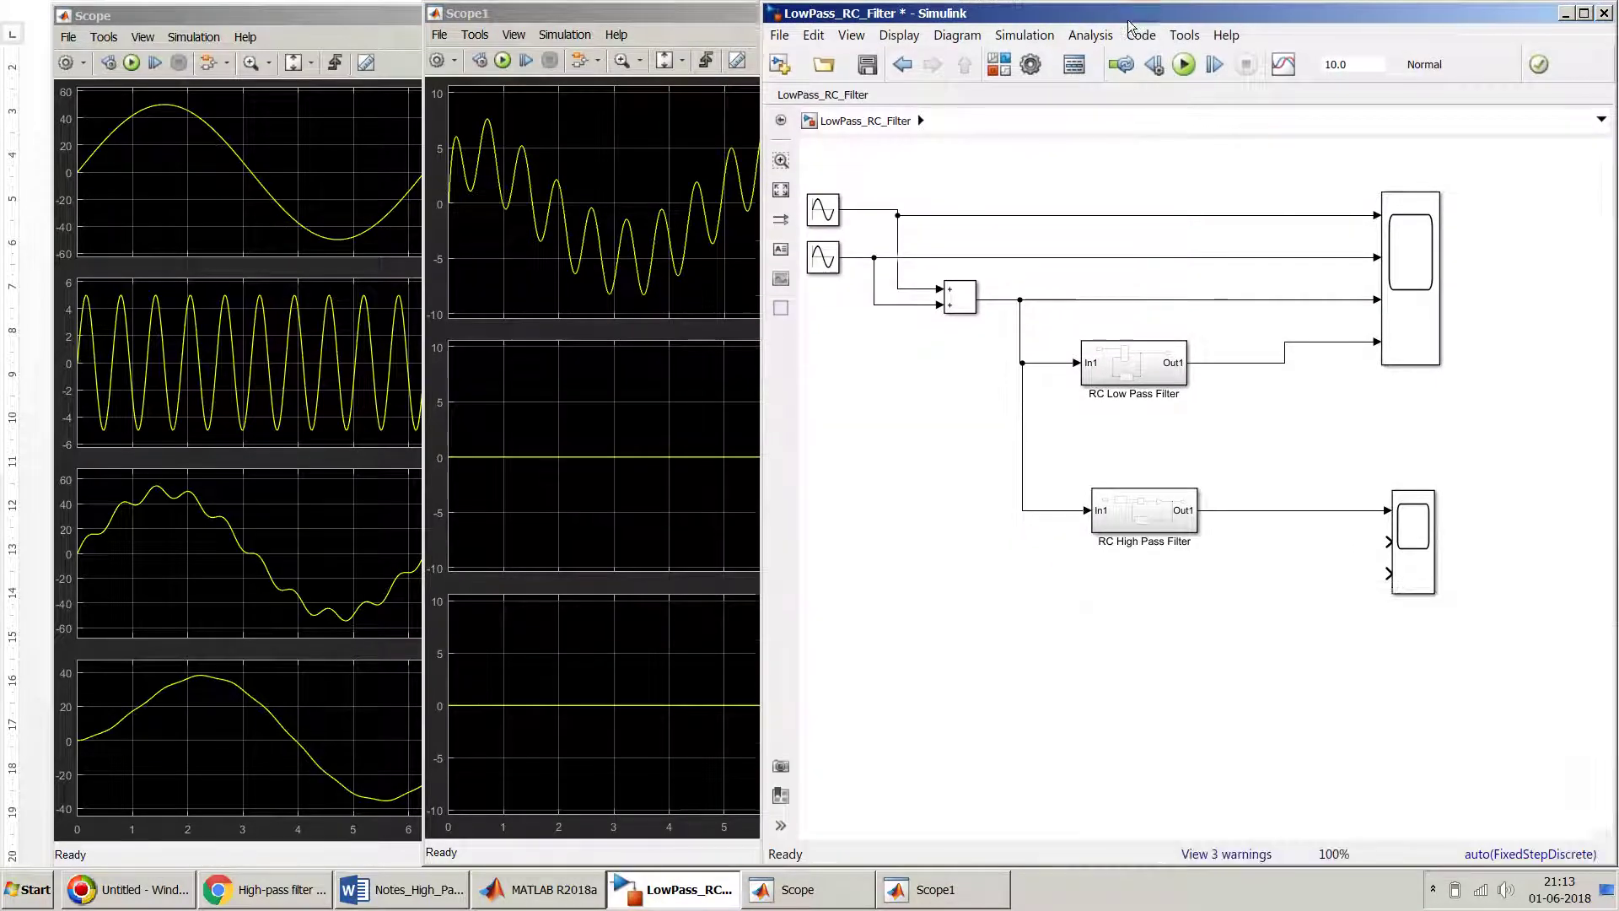
double_click(1206, 589)
type("add")
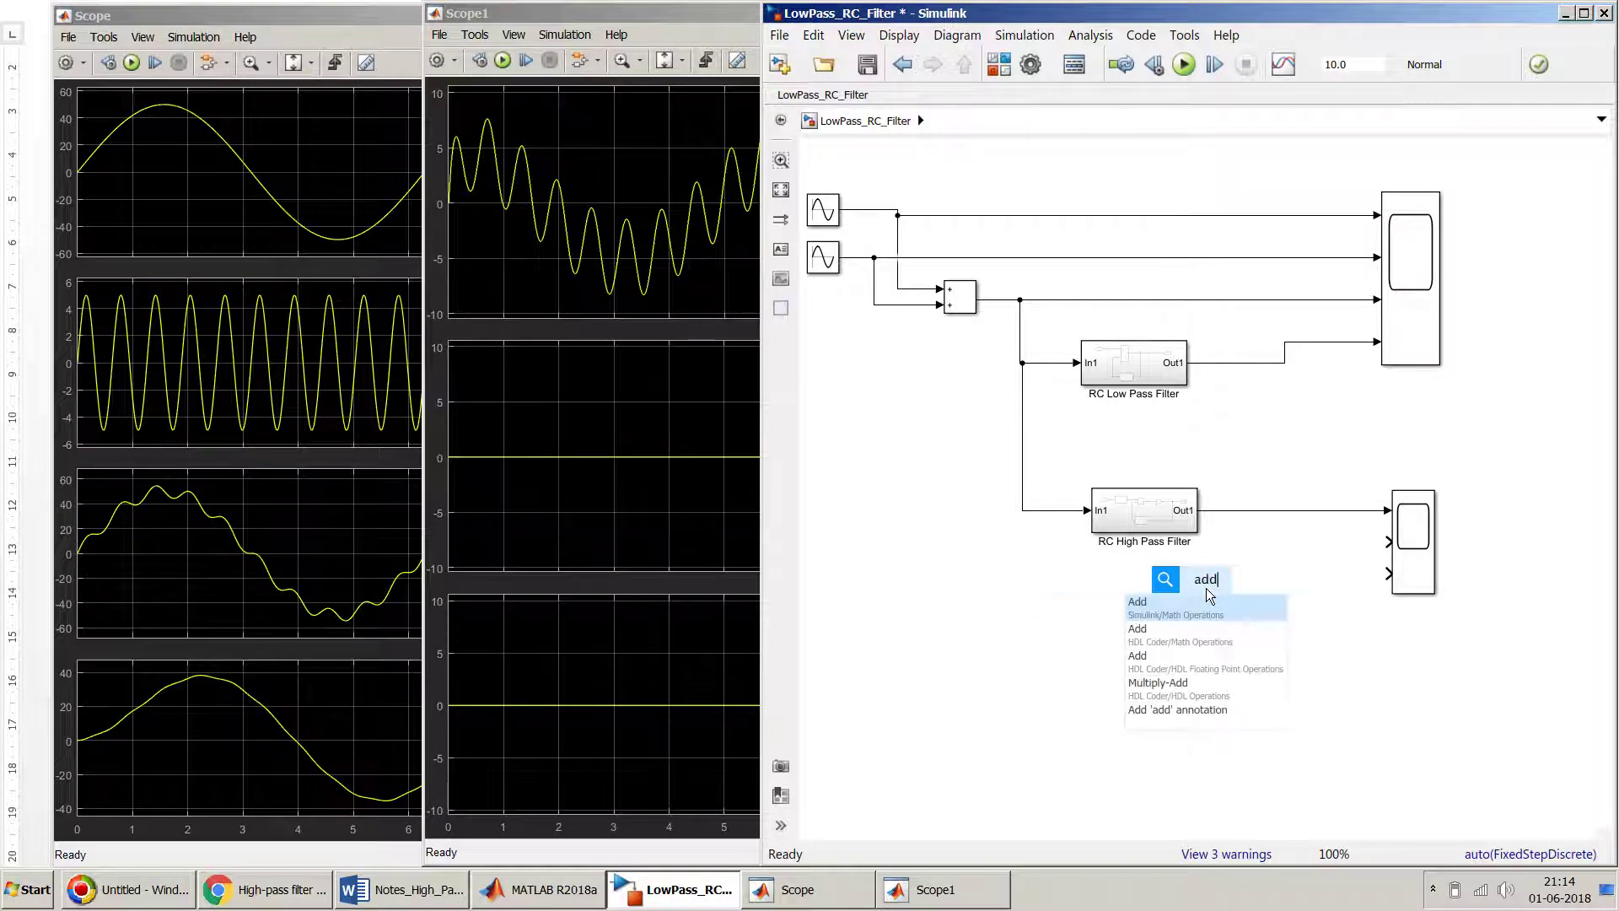
key("Return")
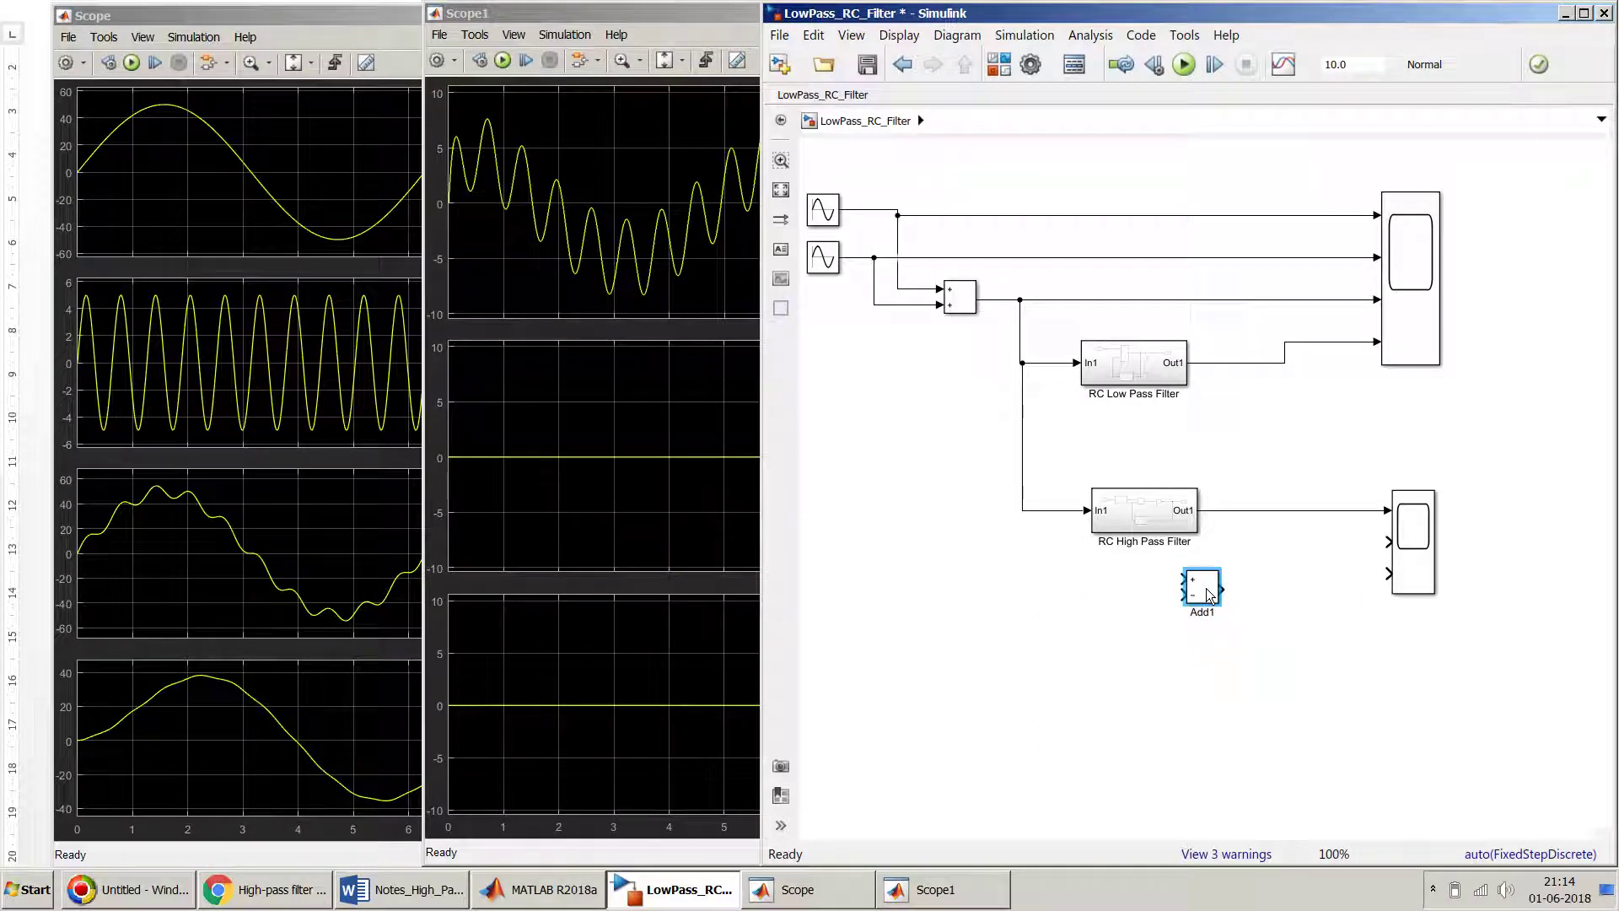
left_click_drag(1210, 595, 1260, 594)
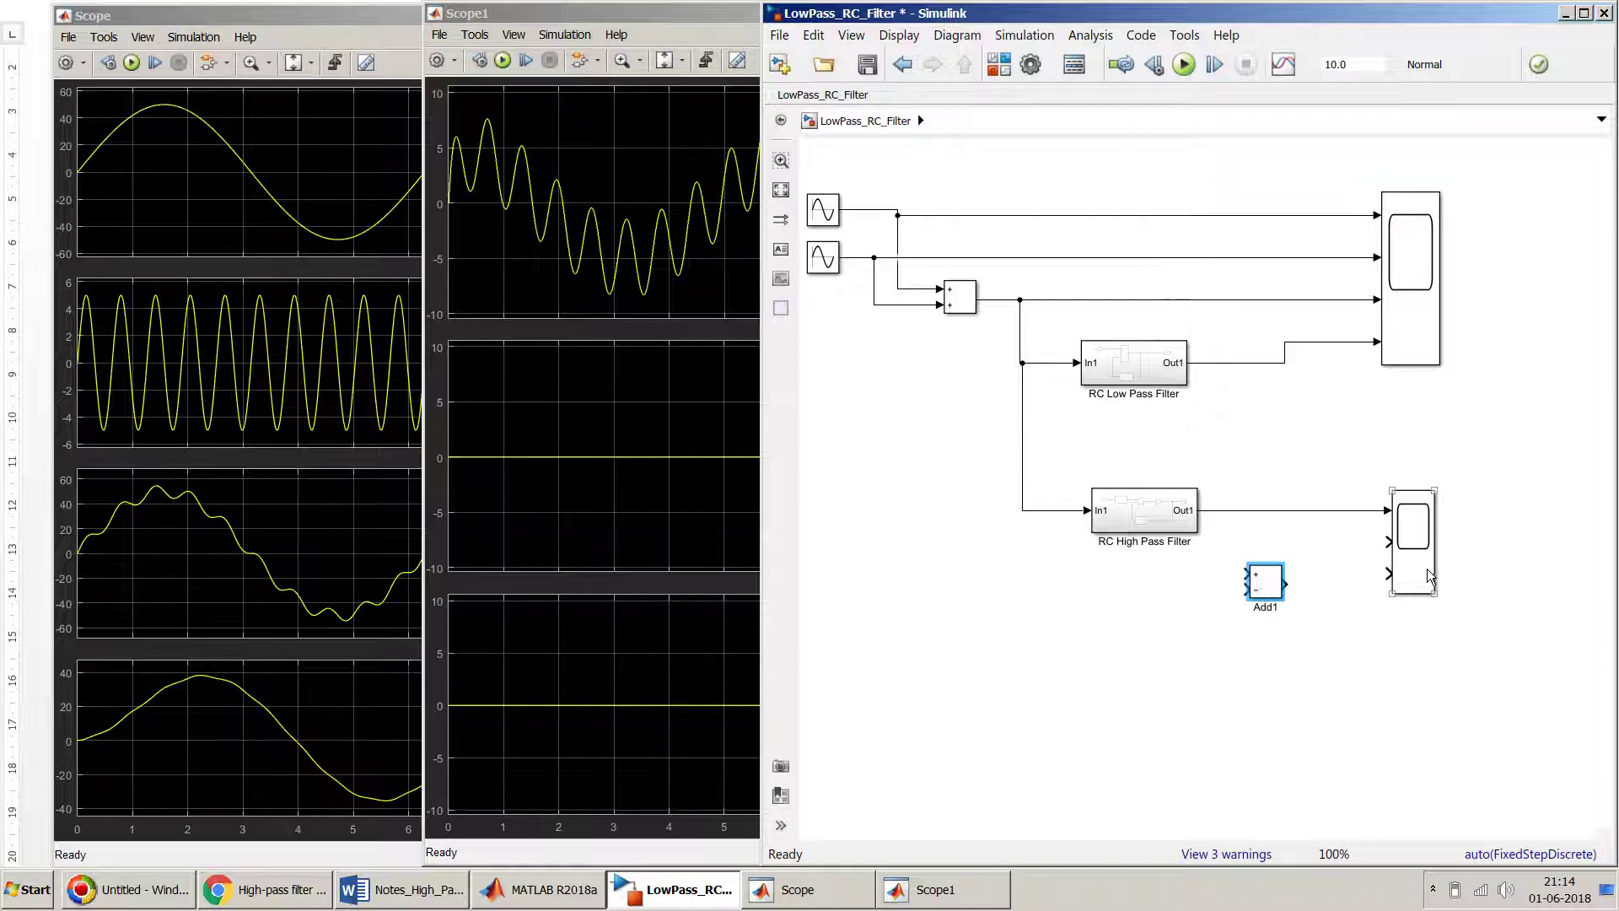
Enlarge Scope1, wire Add1 to its third input, and align RC High Pass Filter under RC Low Pass Filter
left_click(1432, 593)
left_click_drag(1433, 593, 1445, 633)
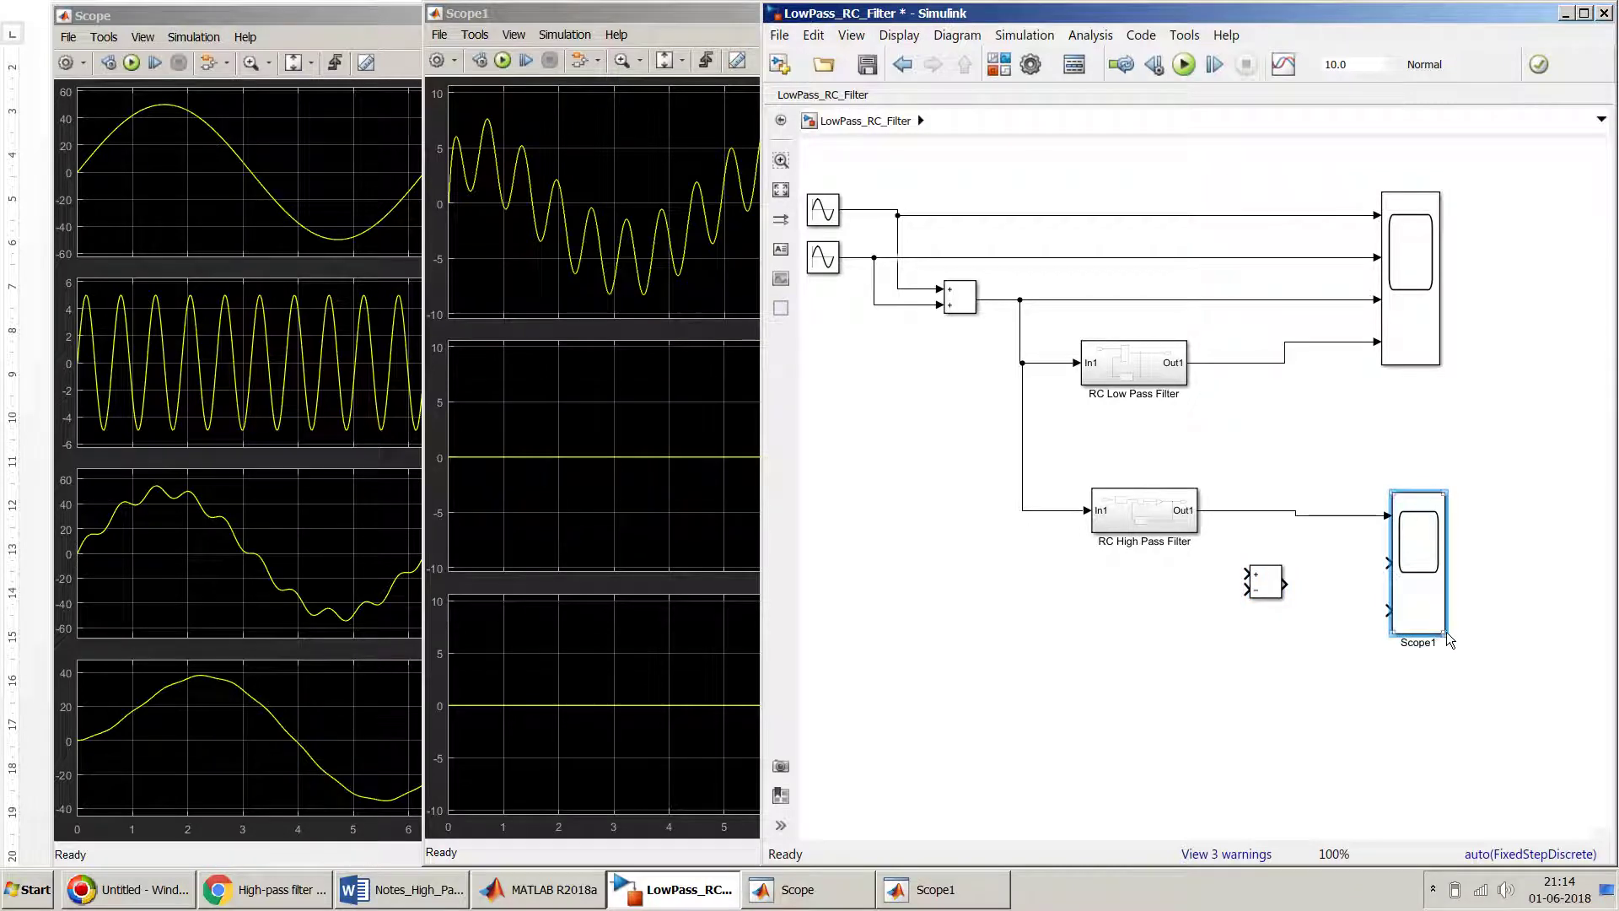
left_click(1274, 591)
left_click_drag(1274, 590, 1273, 616)
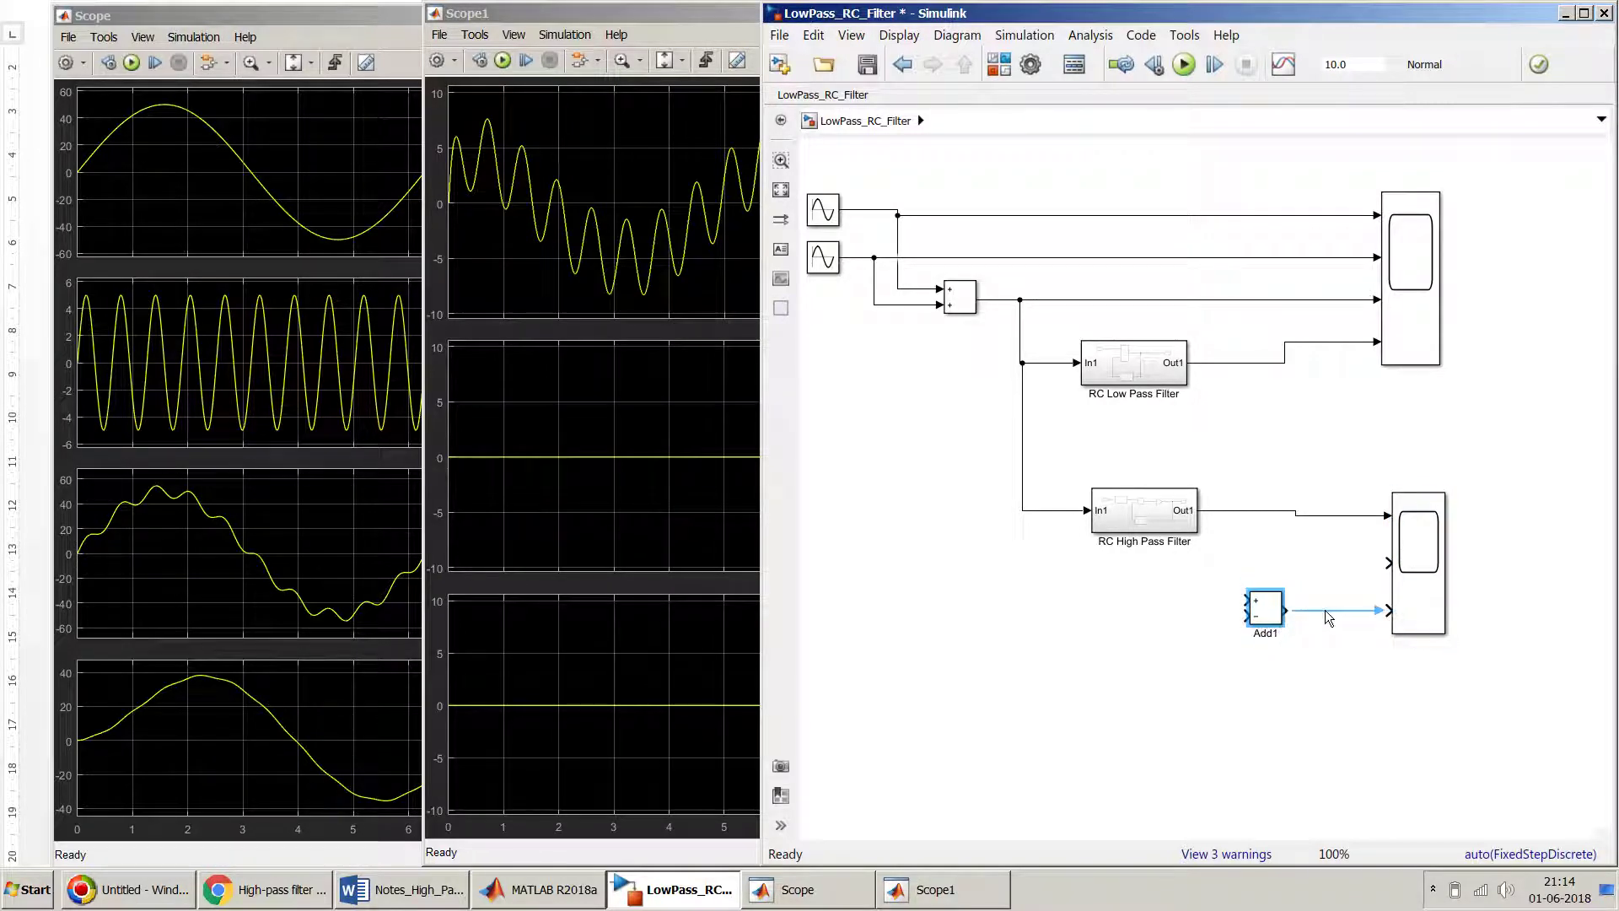
left_click_drag(1131, 518, 1121, 523)
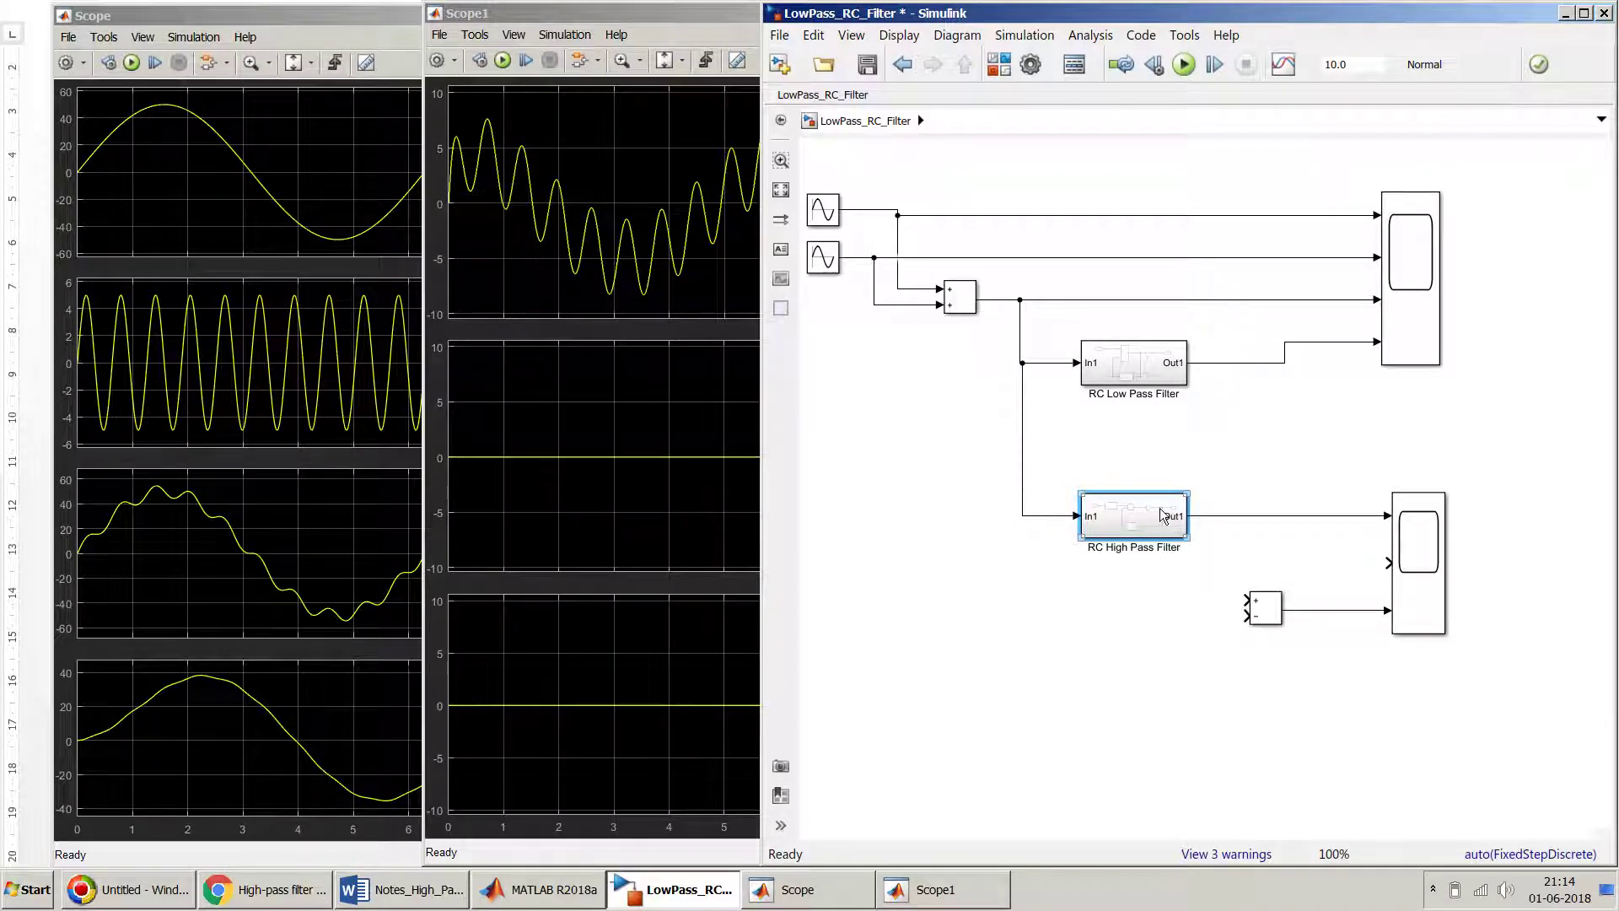
Copy RC High Pass Filter below and wire both filter outputs into Add1
left_click_drag(1148, 521, 1138, 624)
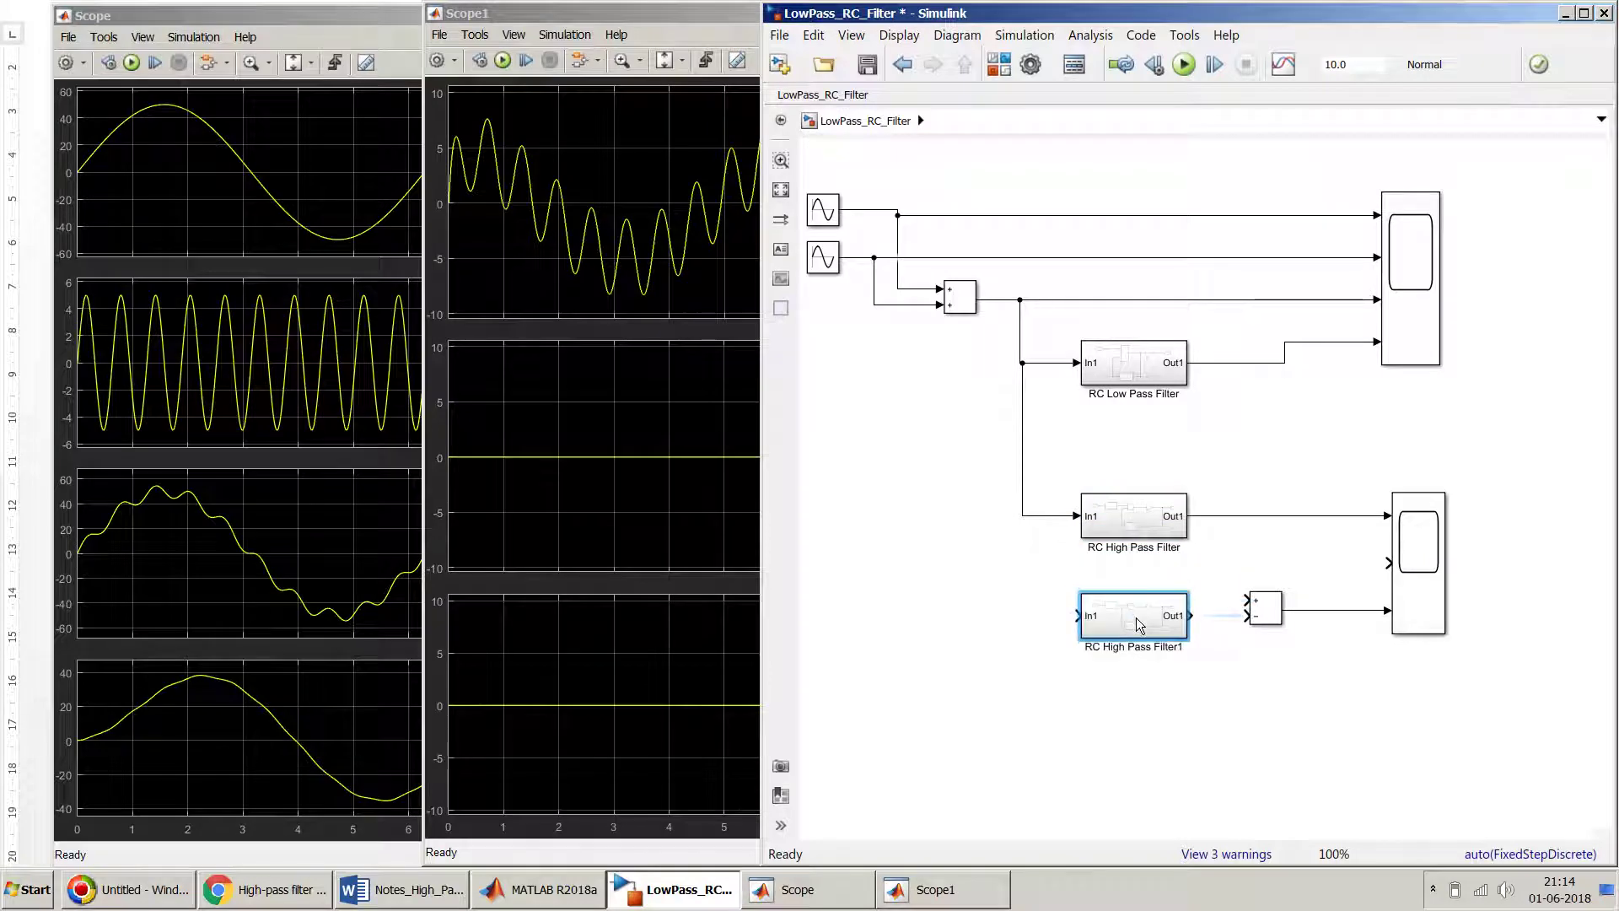
left_click(1219, 616)
left_click_drag(1250, 601, 1207, 516)
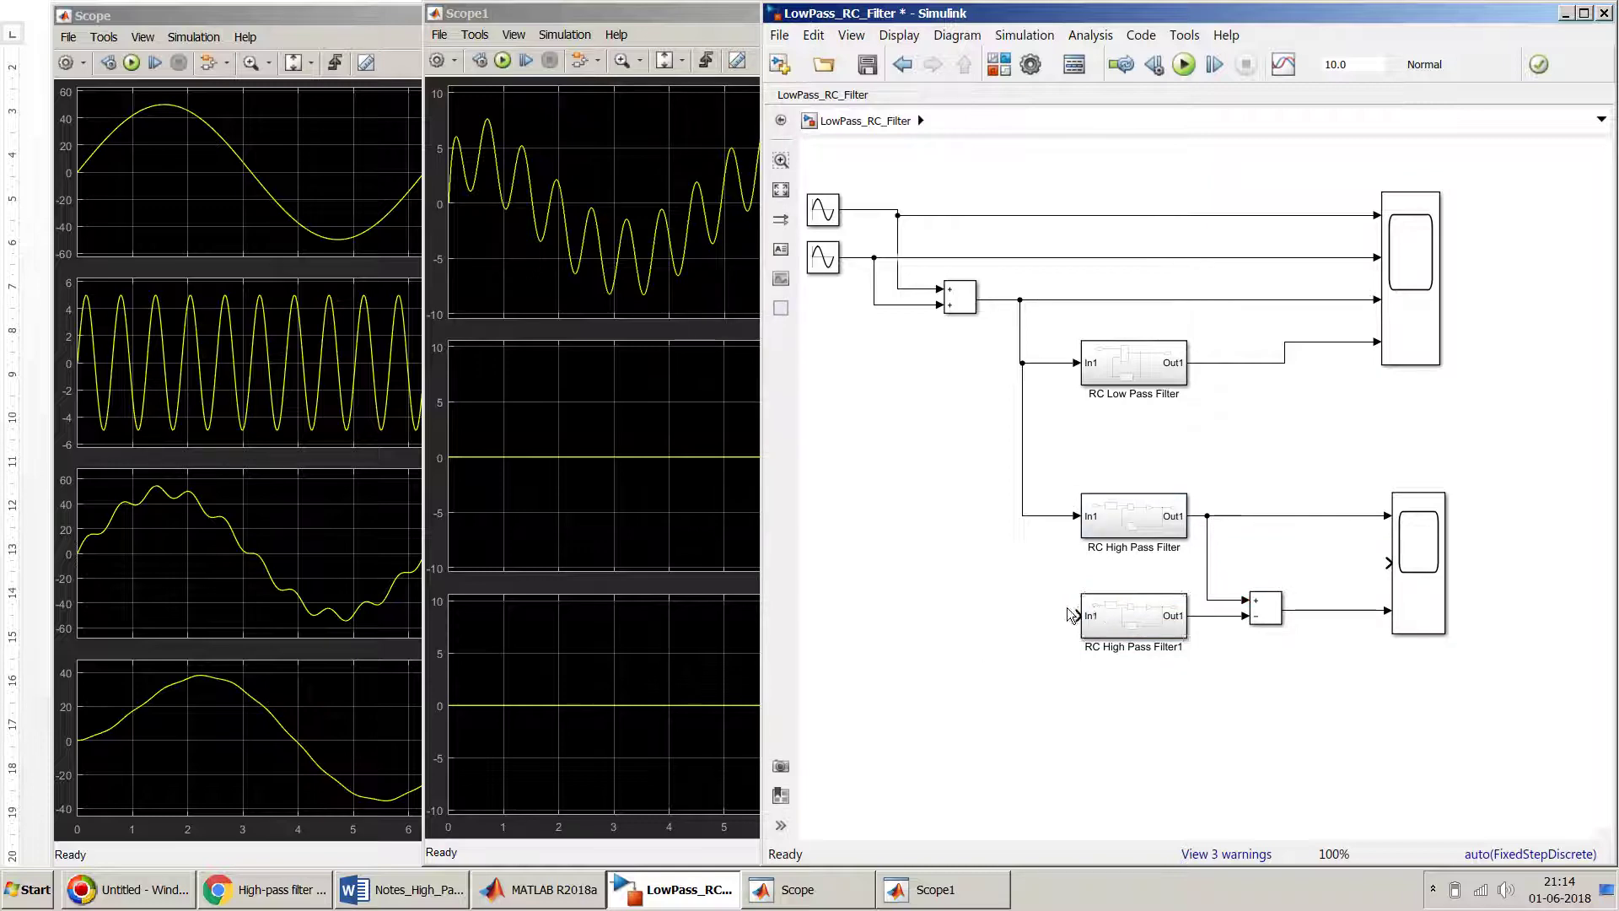
Feed RC High Pass Filter1 from the first Sine Wave and connect its output to Scope1
left_click(1096, 620)
left_click_drag(1080, 616, 855, 210)
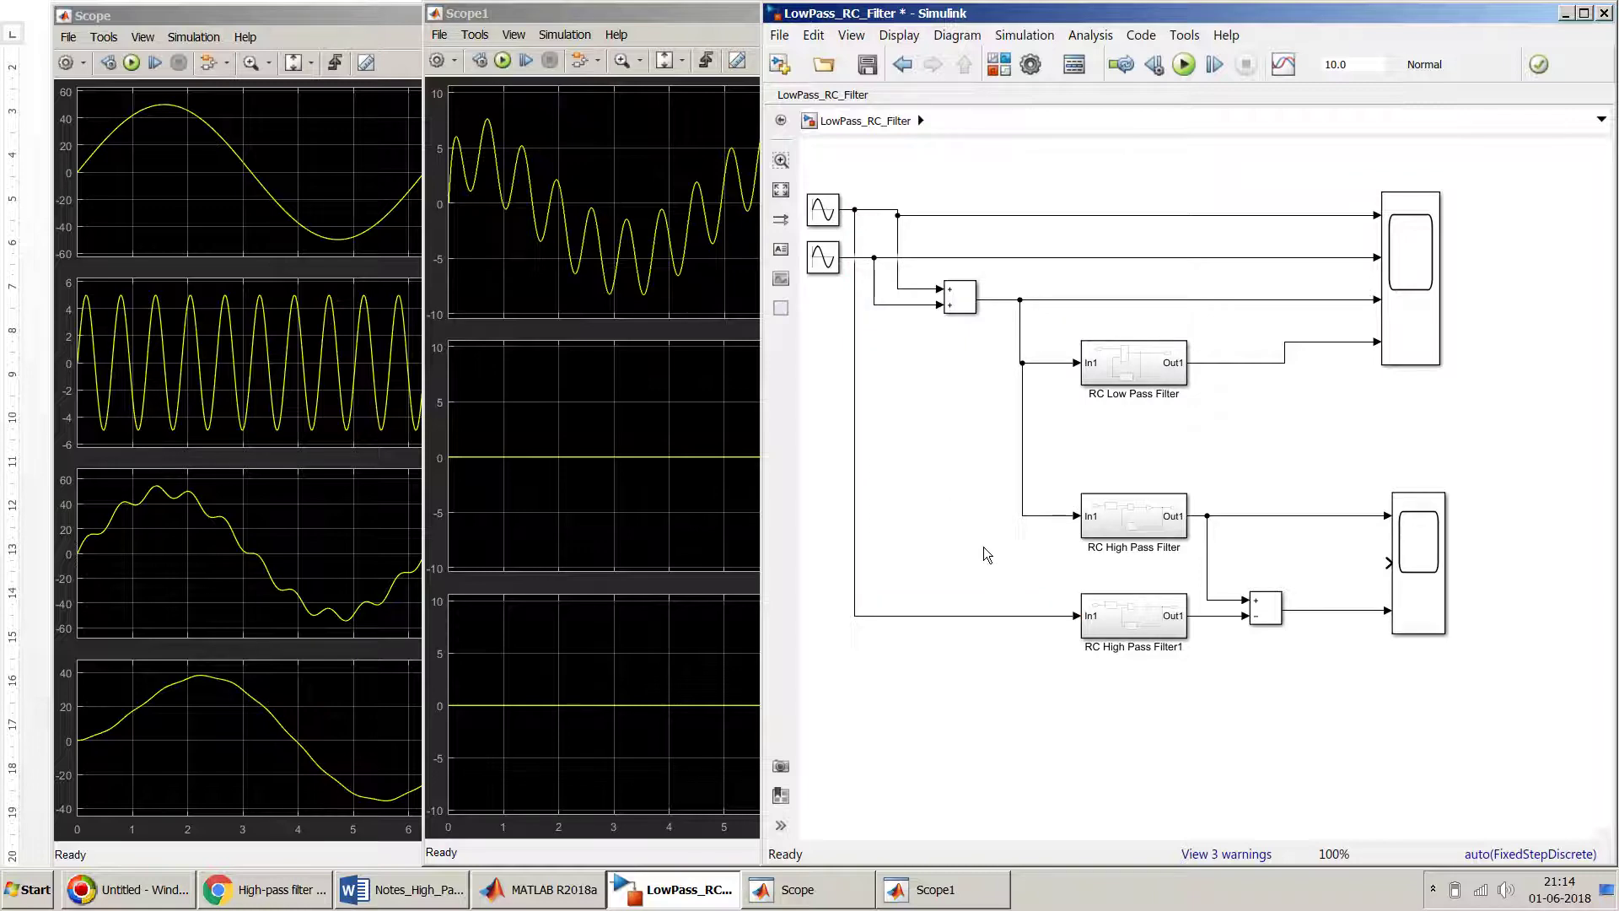
left_click_drag(1168, 622, 1094, 621)
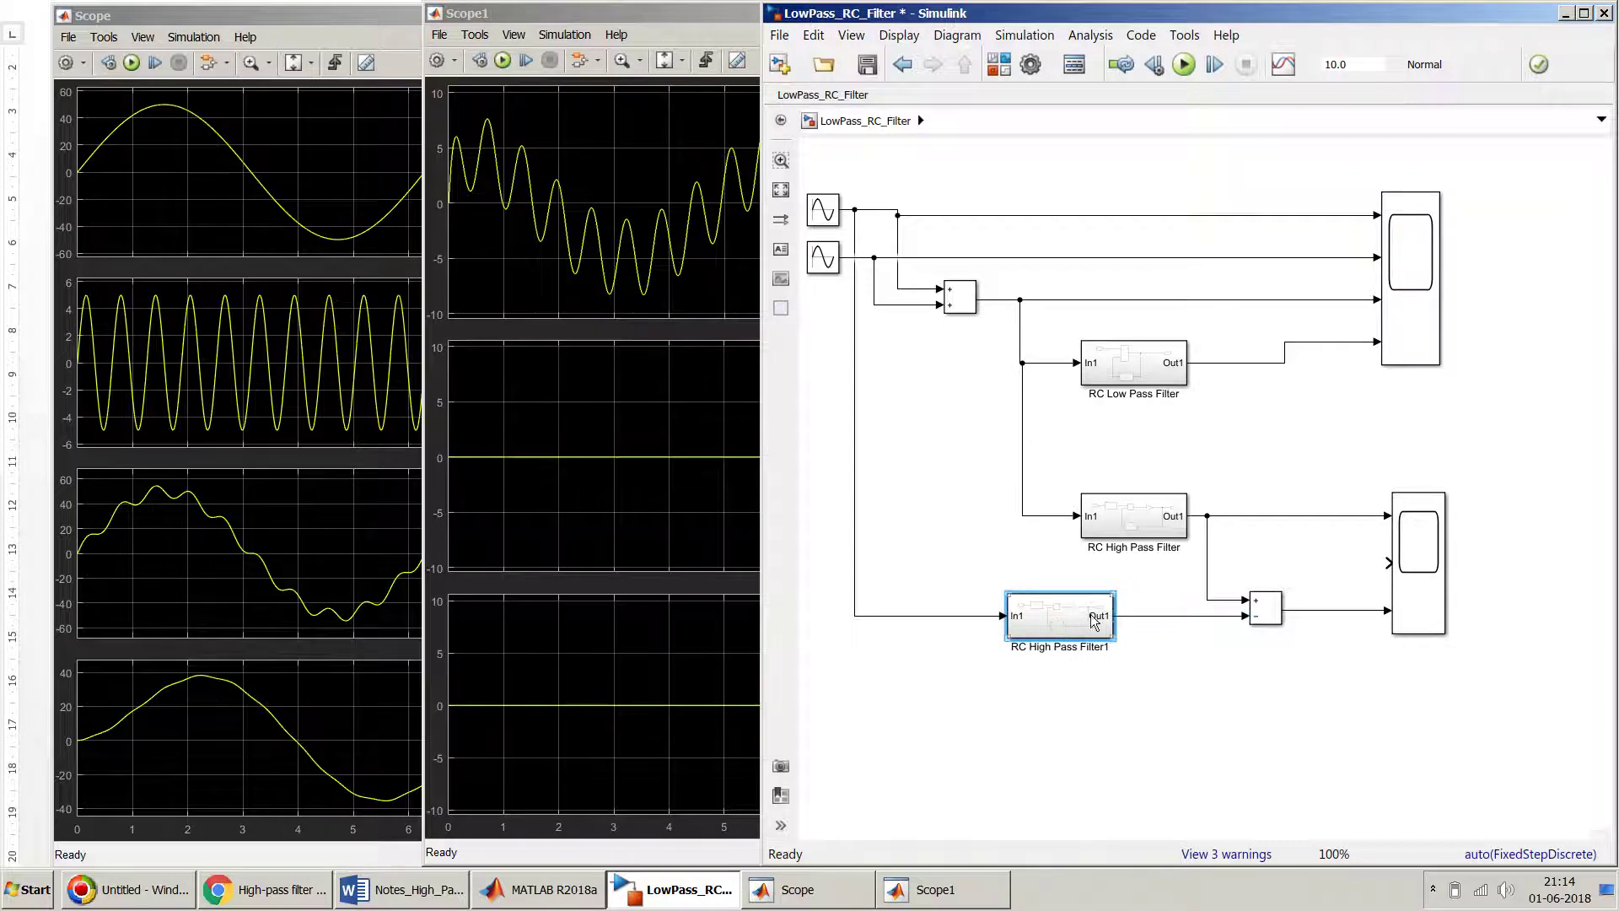
left_click_drag(1387, 563, 1162, 616)
left_click(1431, 548)
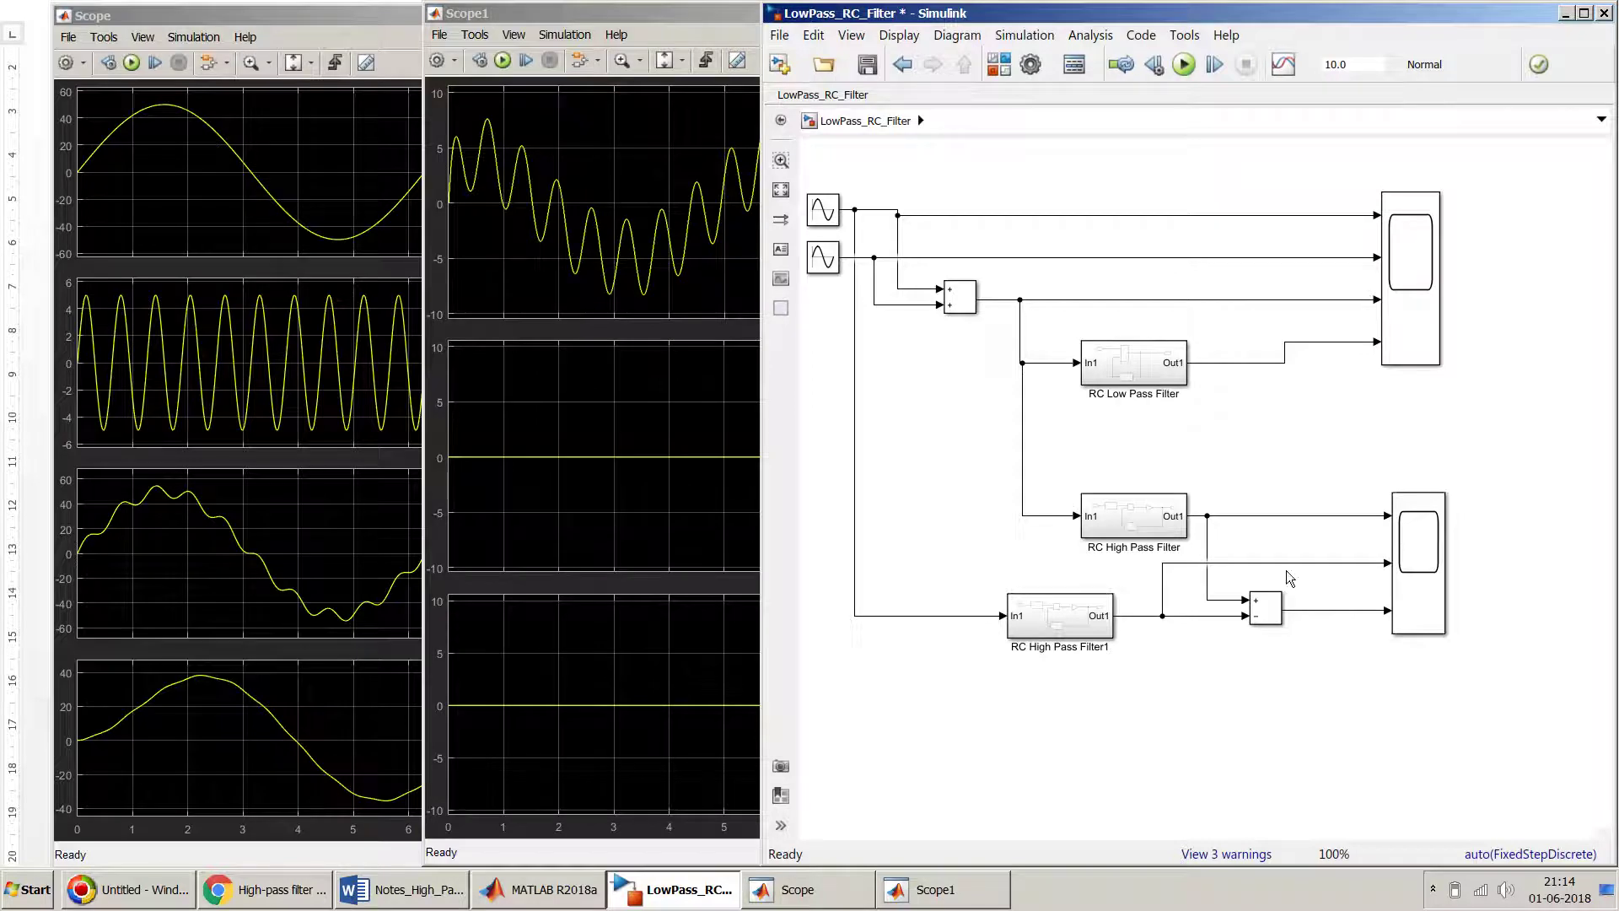
left_click(1068, 631)
left_click(1160, 633)
left_click(1089, 628)
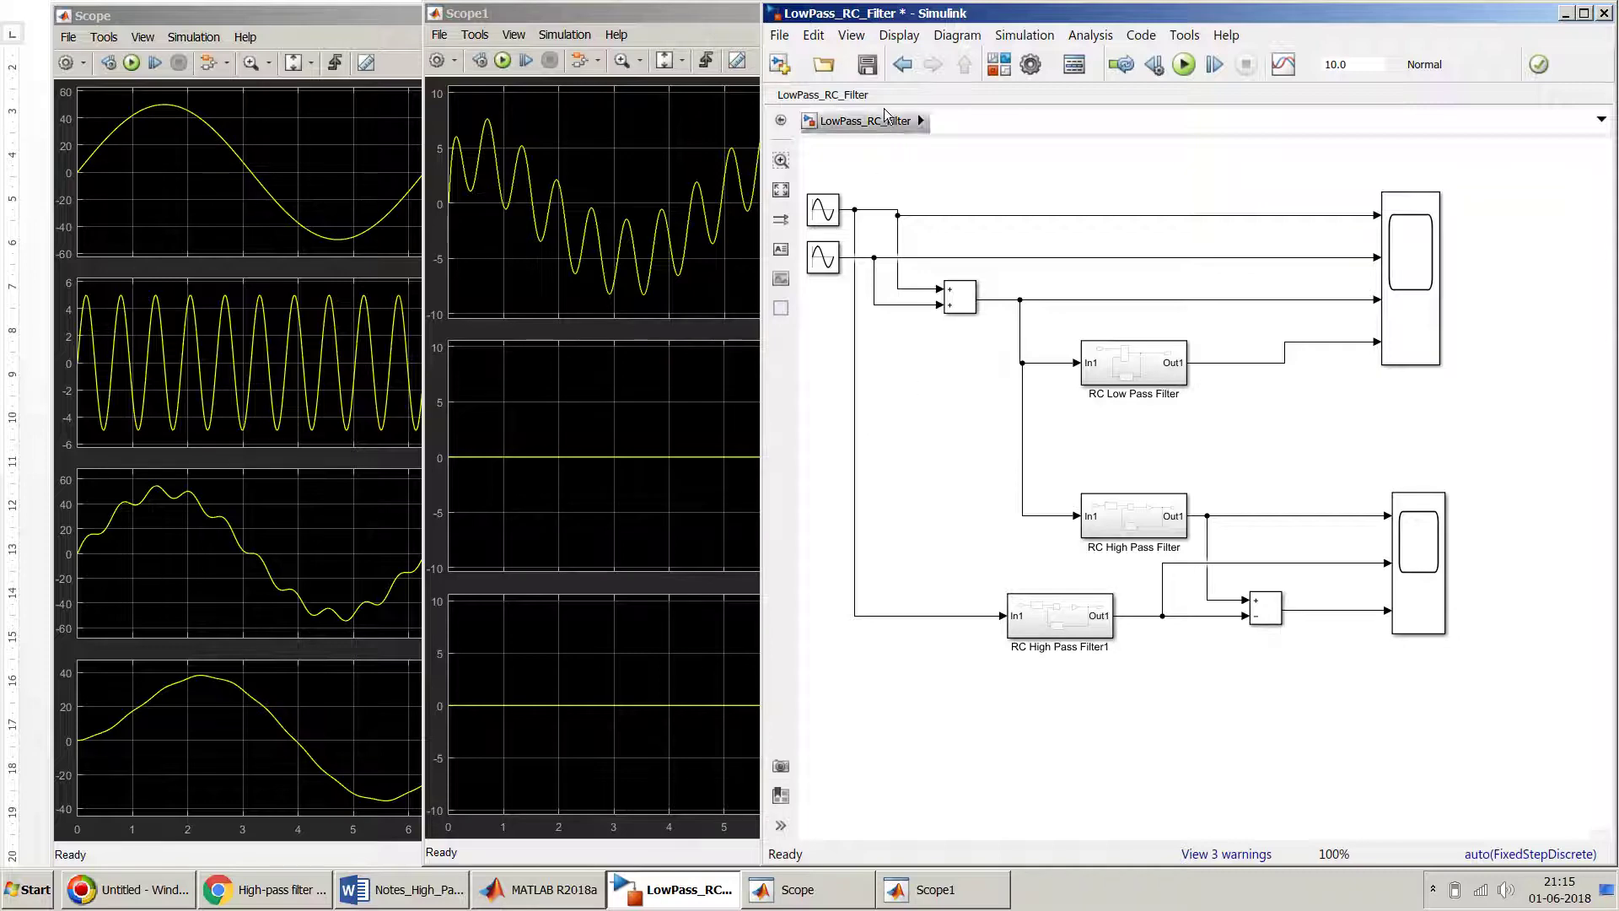
Run the simulation and reposition Scope1 to view its three updated traces
left_click(1184, 65)
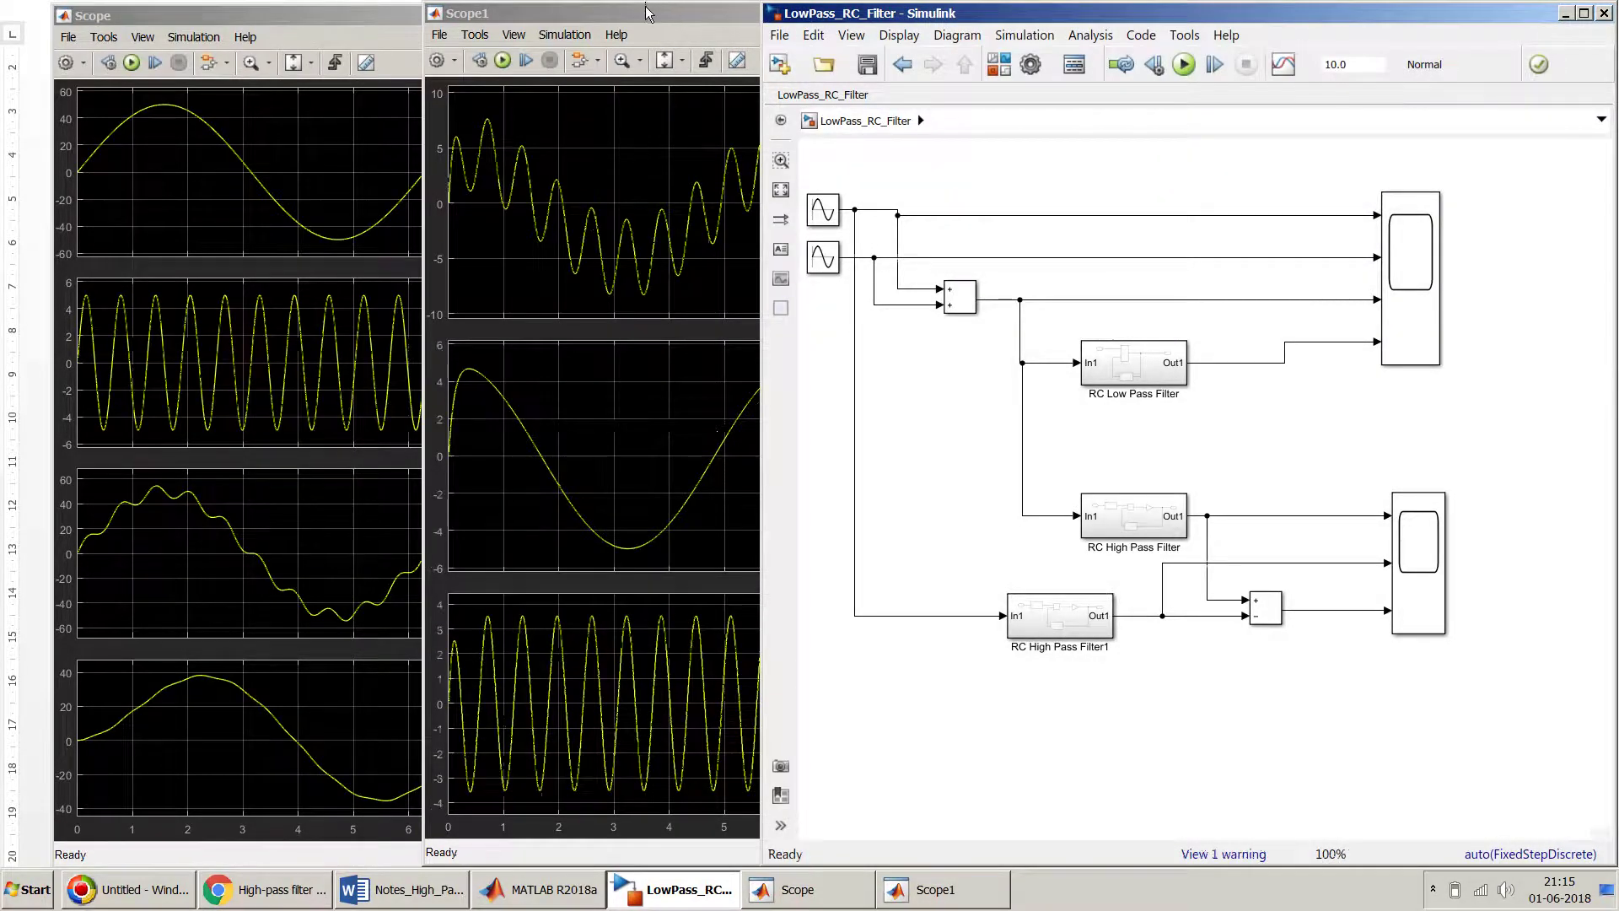
mouse_move(648, 12)
left_mouse_down()
mouse_move(479, 25)
mouse_move(675, 30)
left_mouse_up()
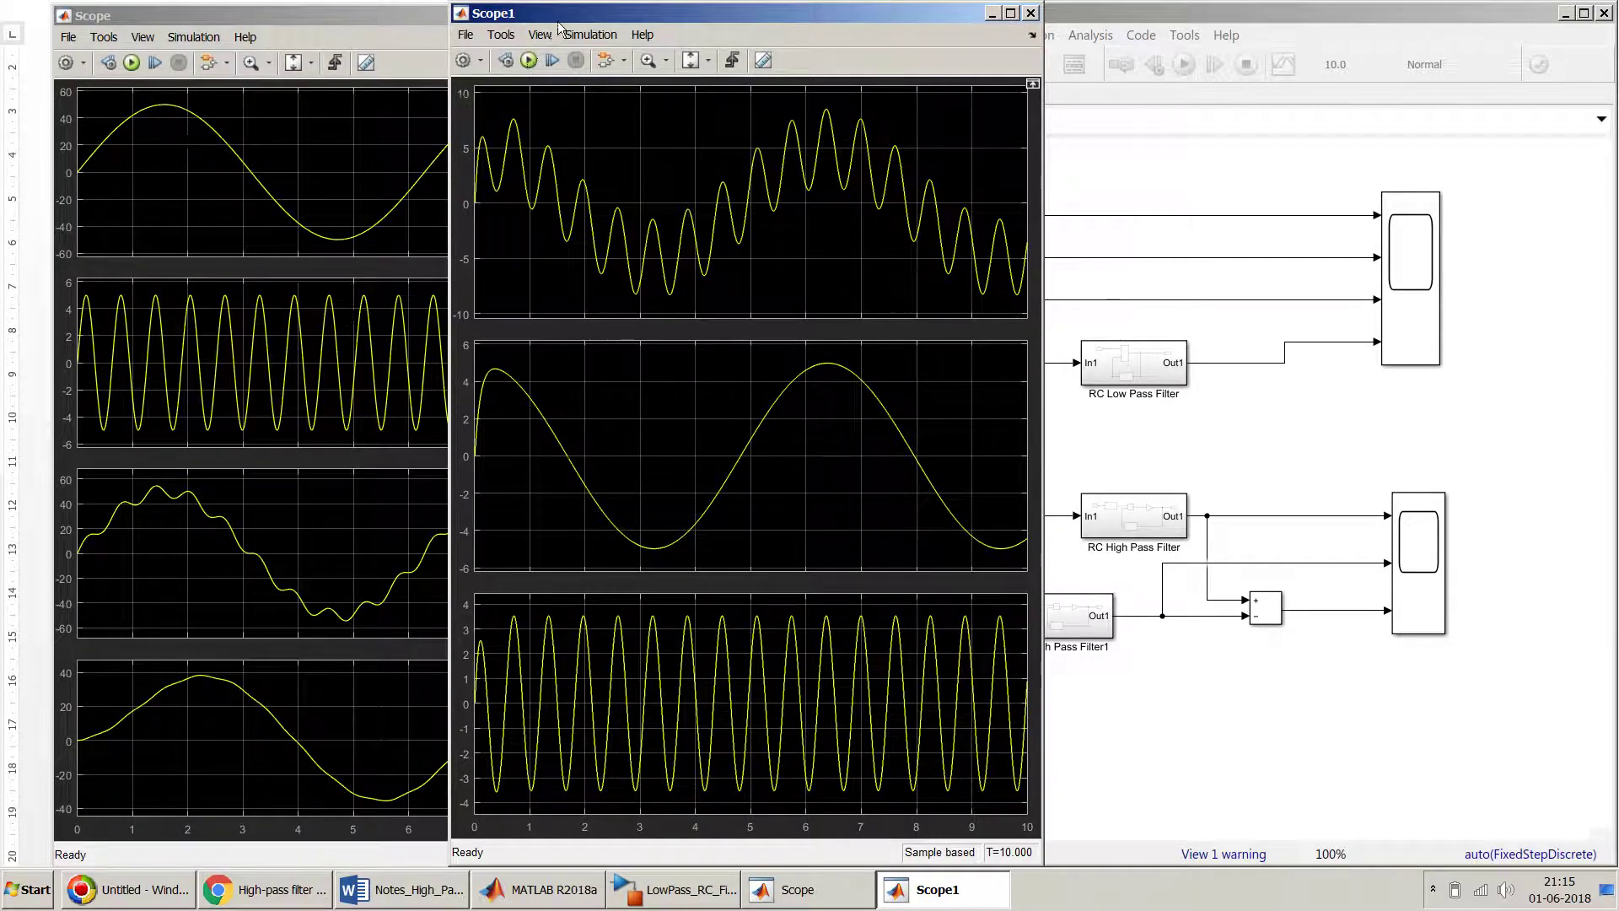
left_click_drag(564, 13, 764, 12)
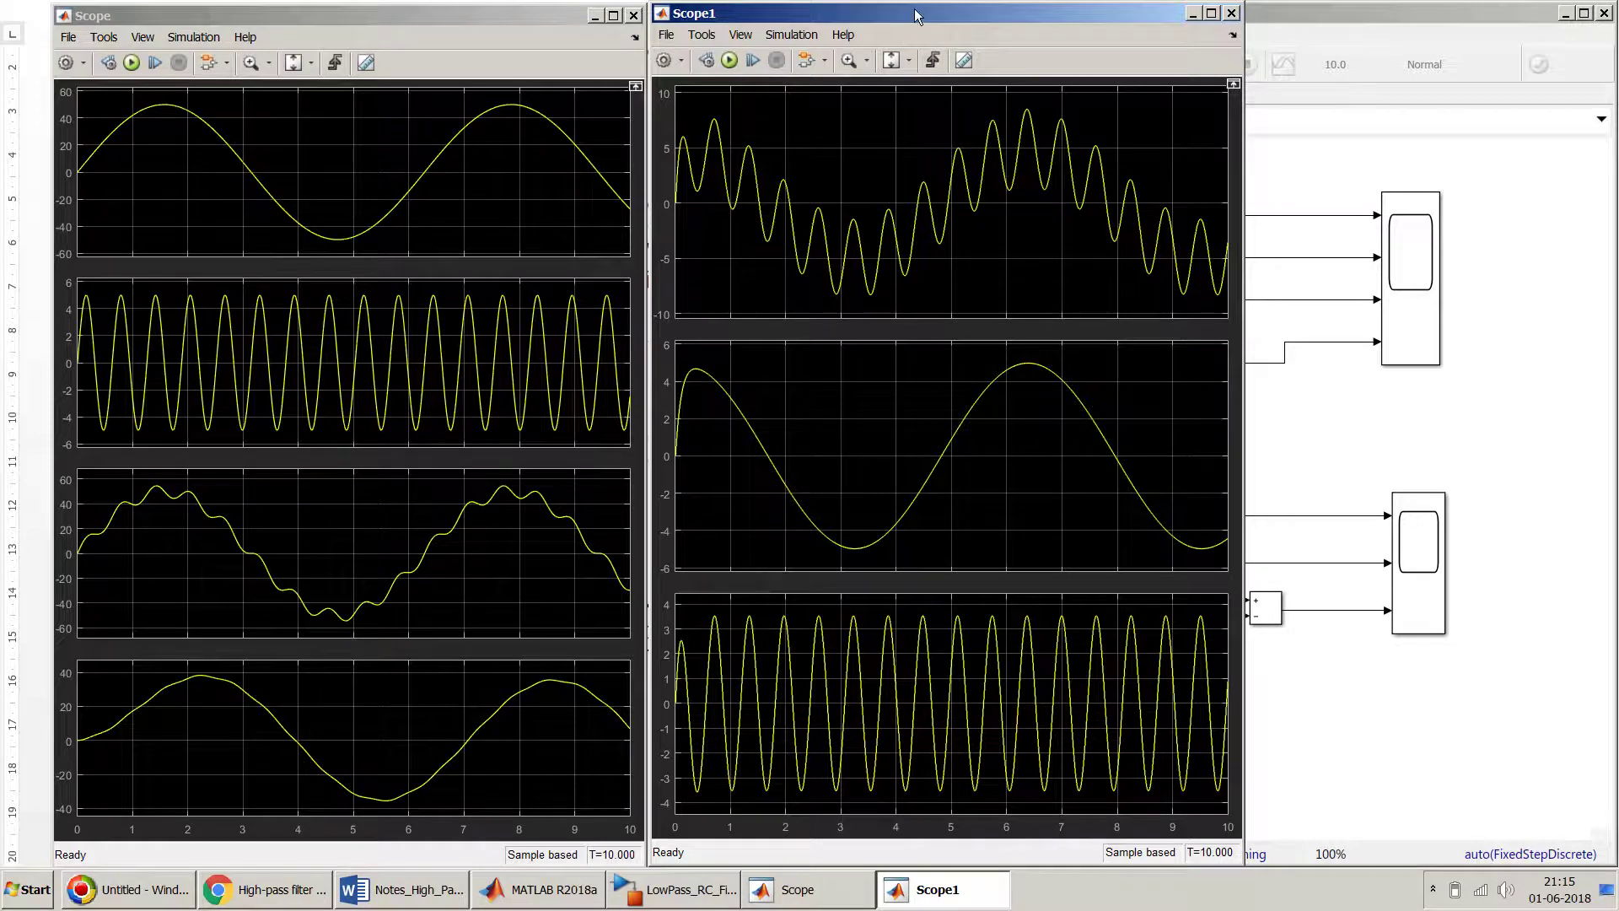
Resize Scope1 to full height, bring the model window forward, and switch to Chrome
left_click_drag(918, 15, 759, 37)
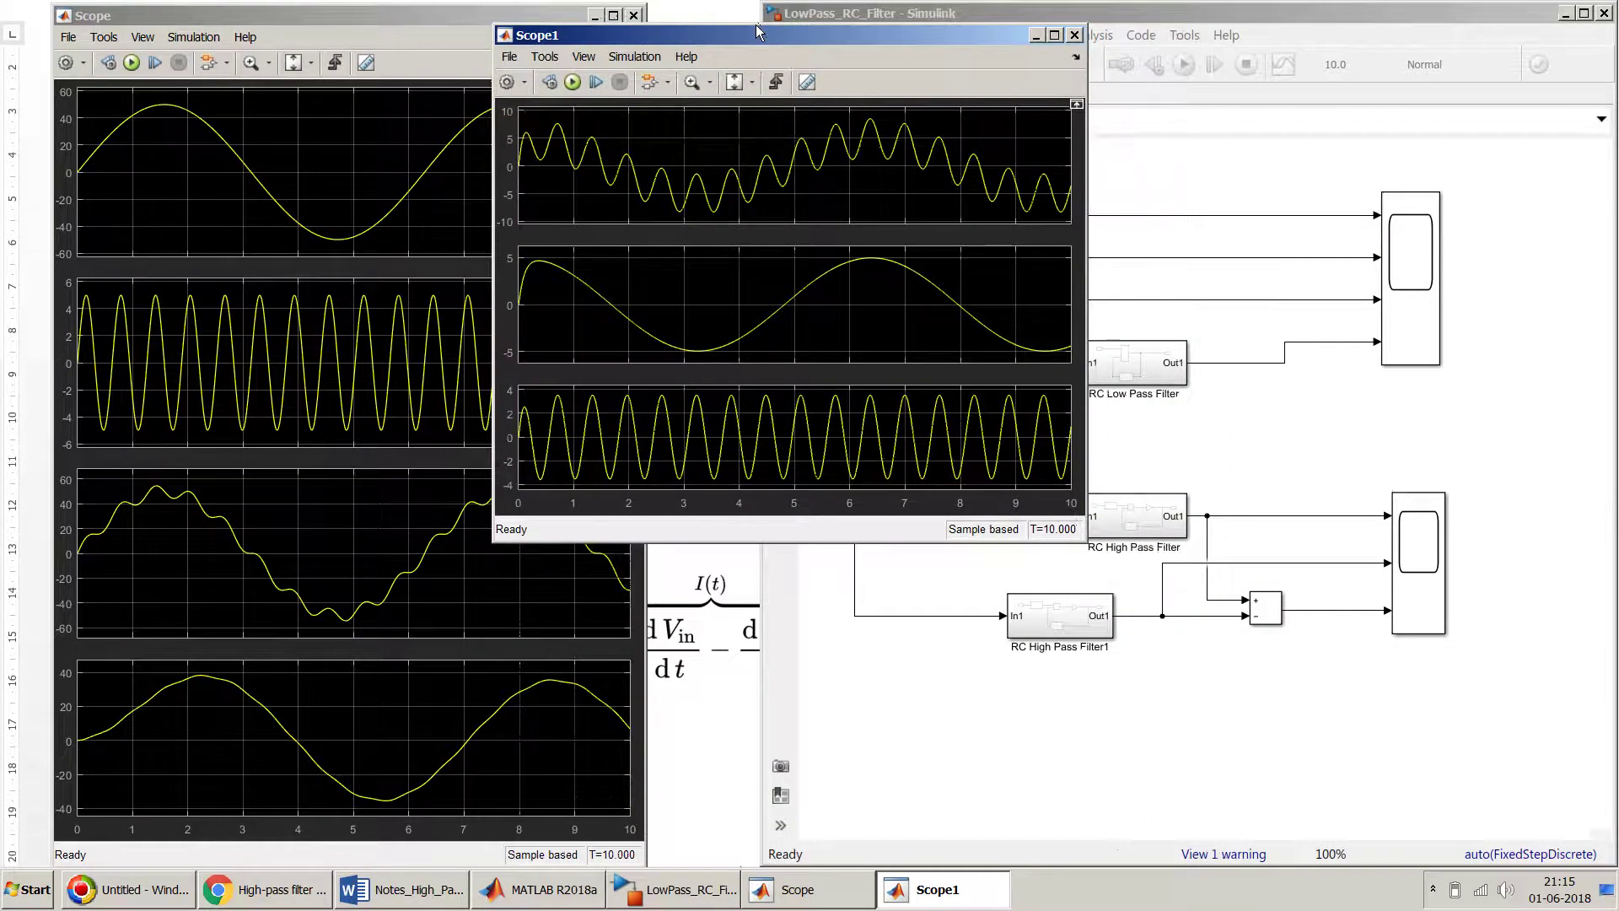
double_click(758, 26)
left_click(1345, 17)
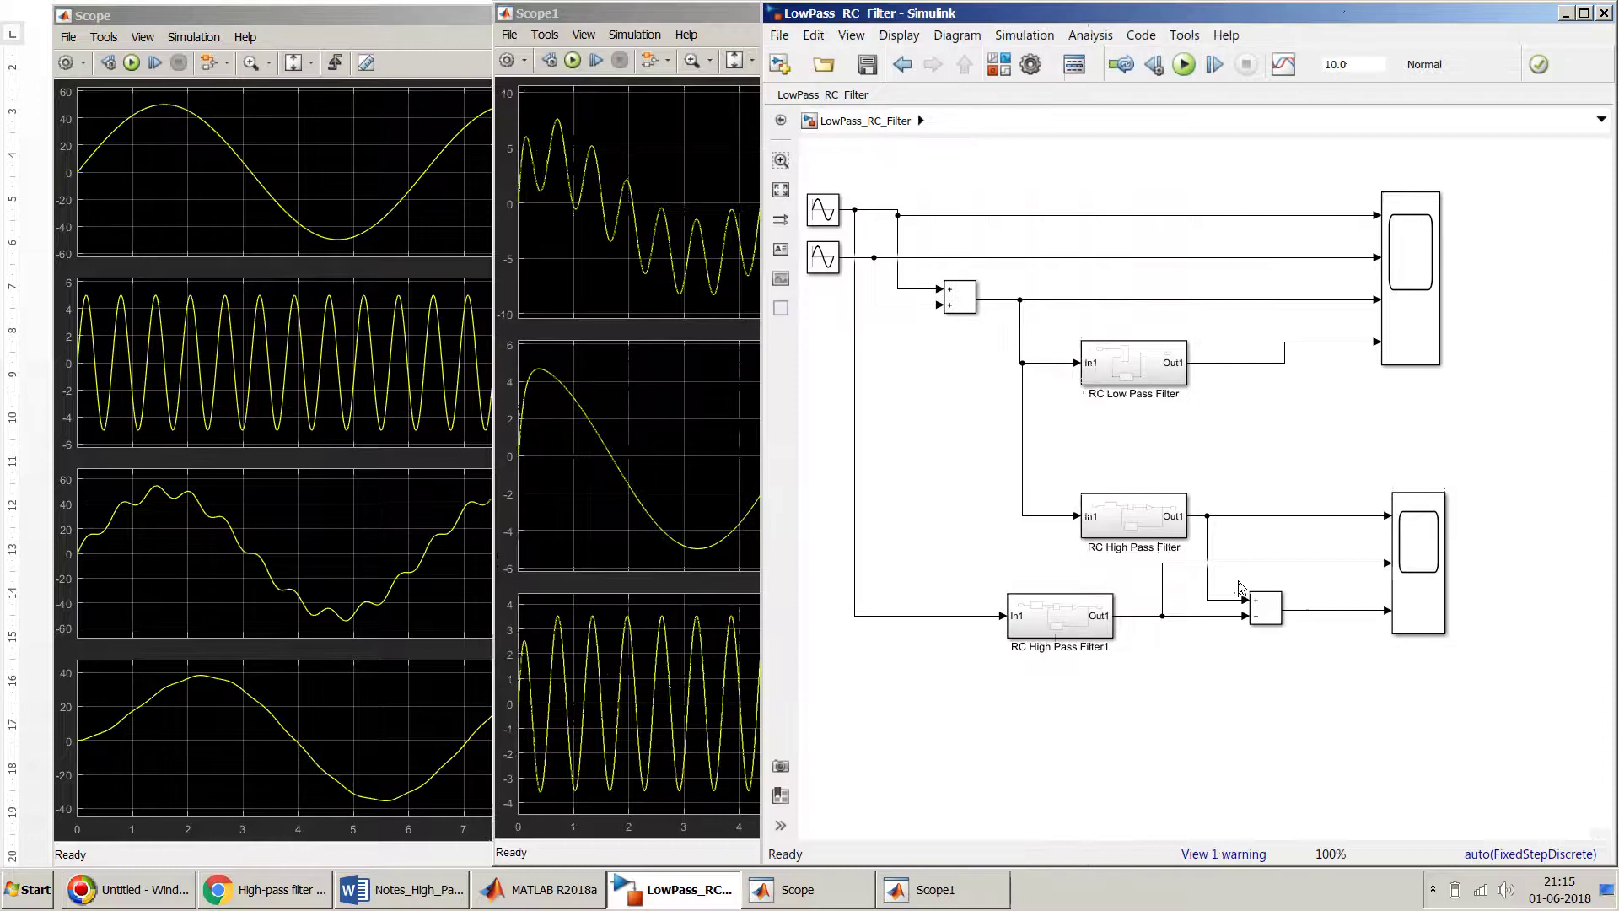
left_click(667, 596)
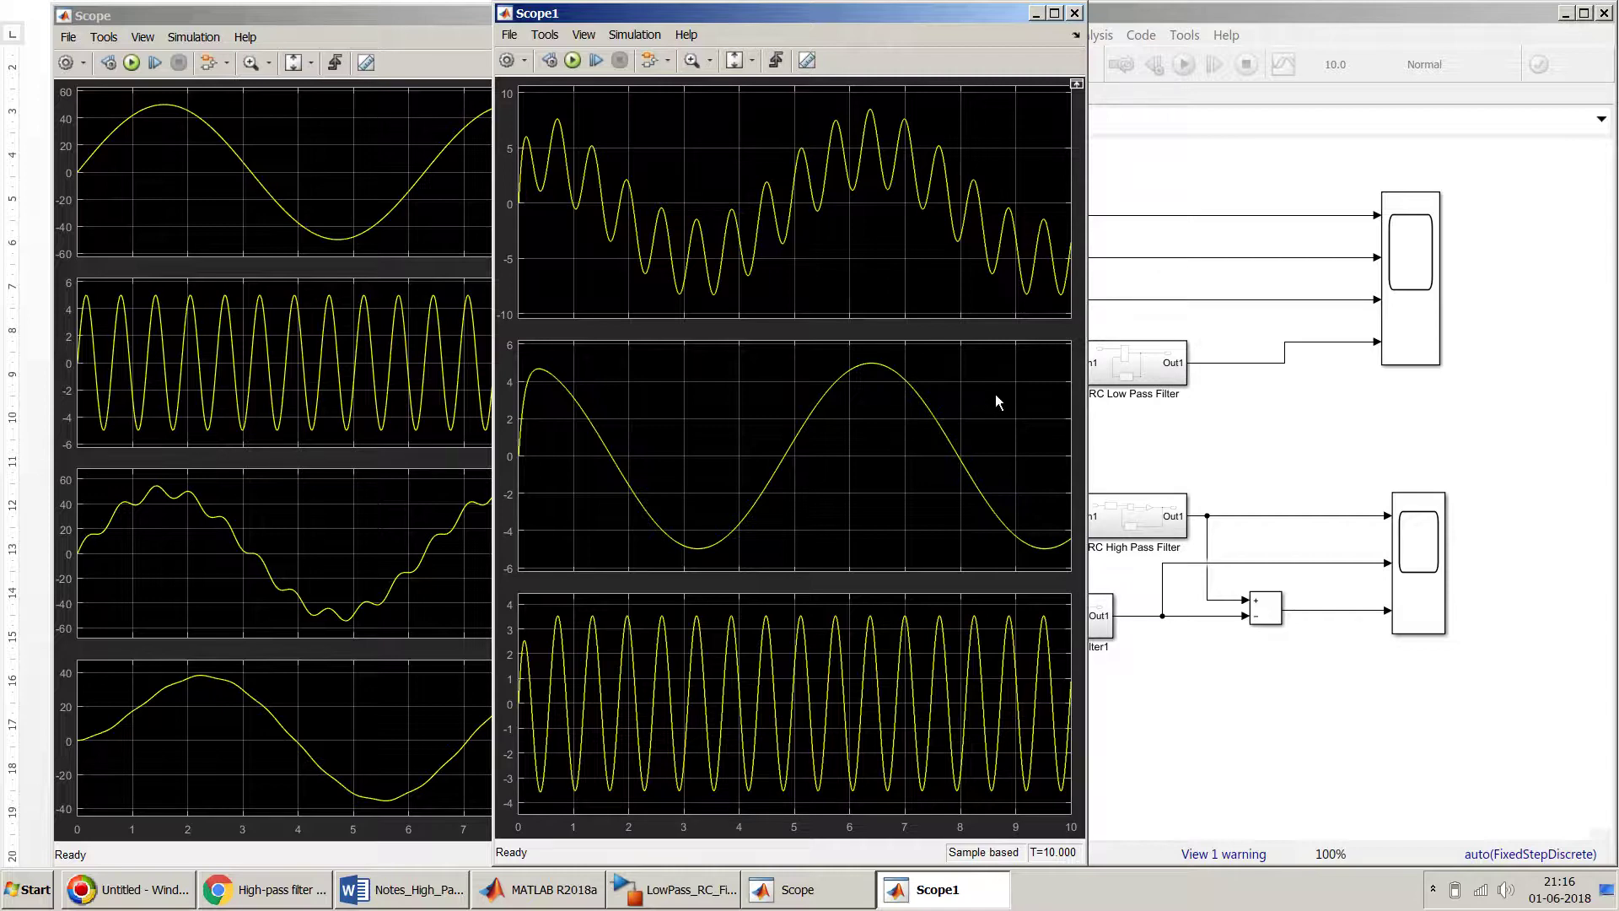
left_click(1231, 425)
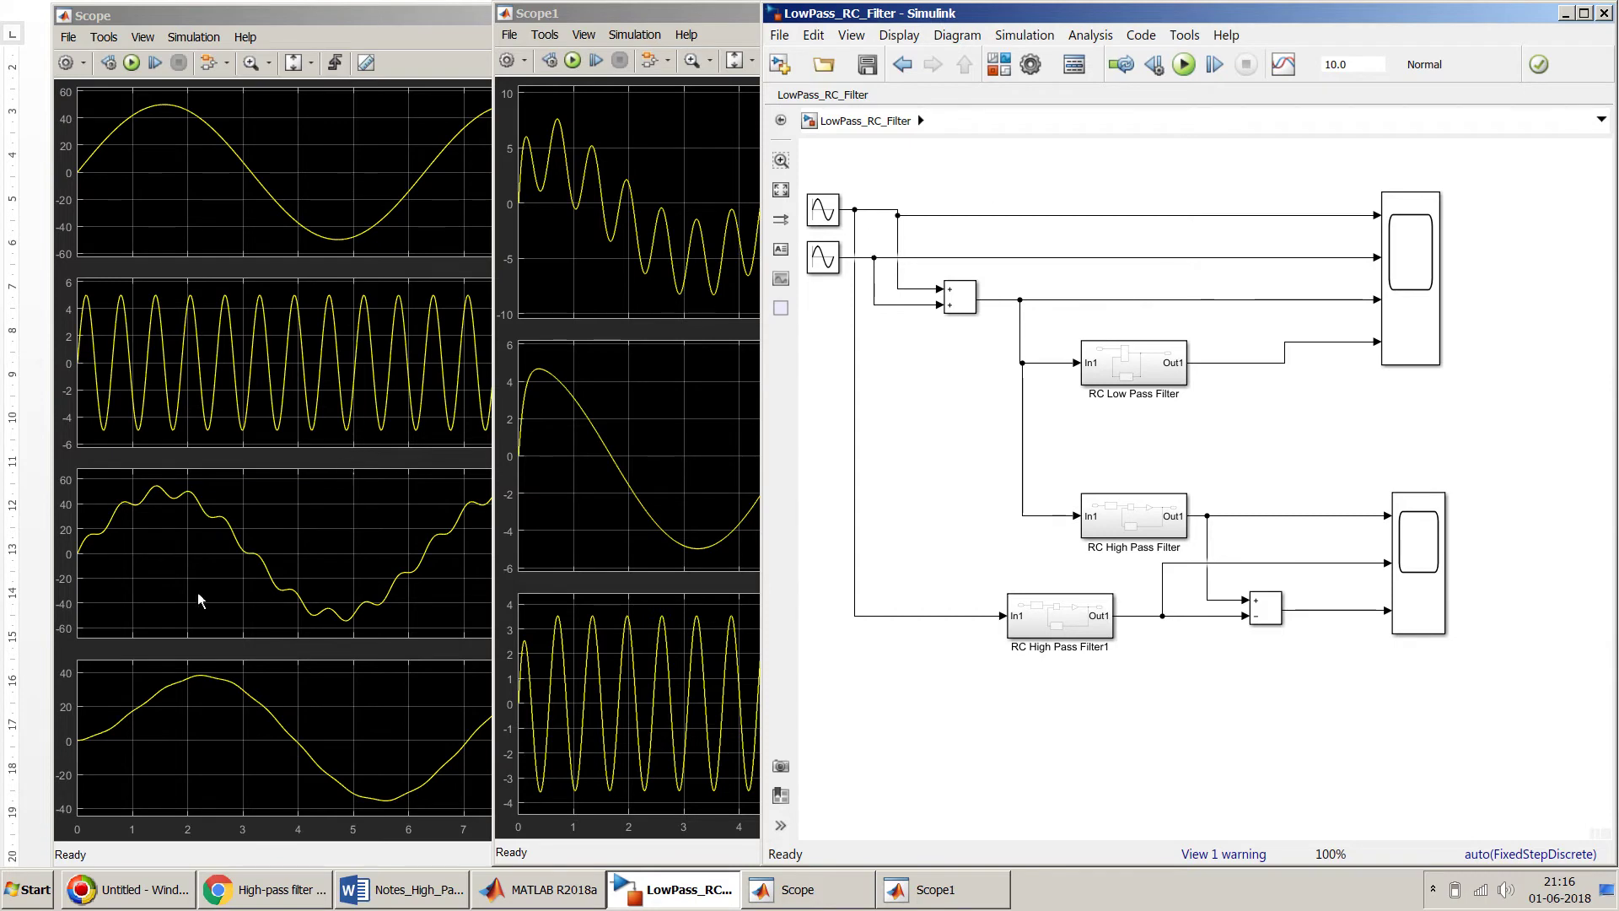
left_click(147, 903)
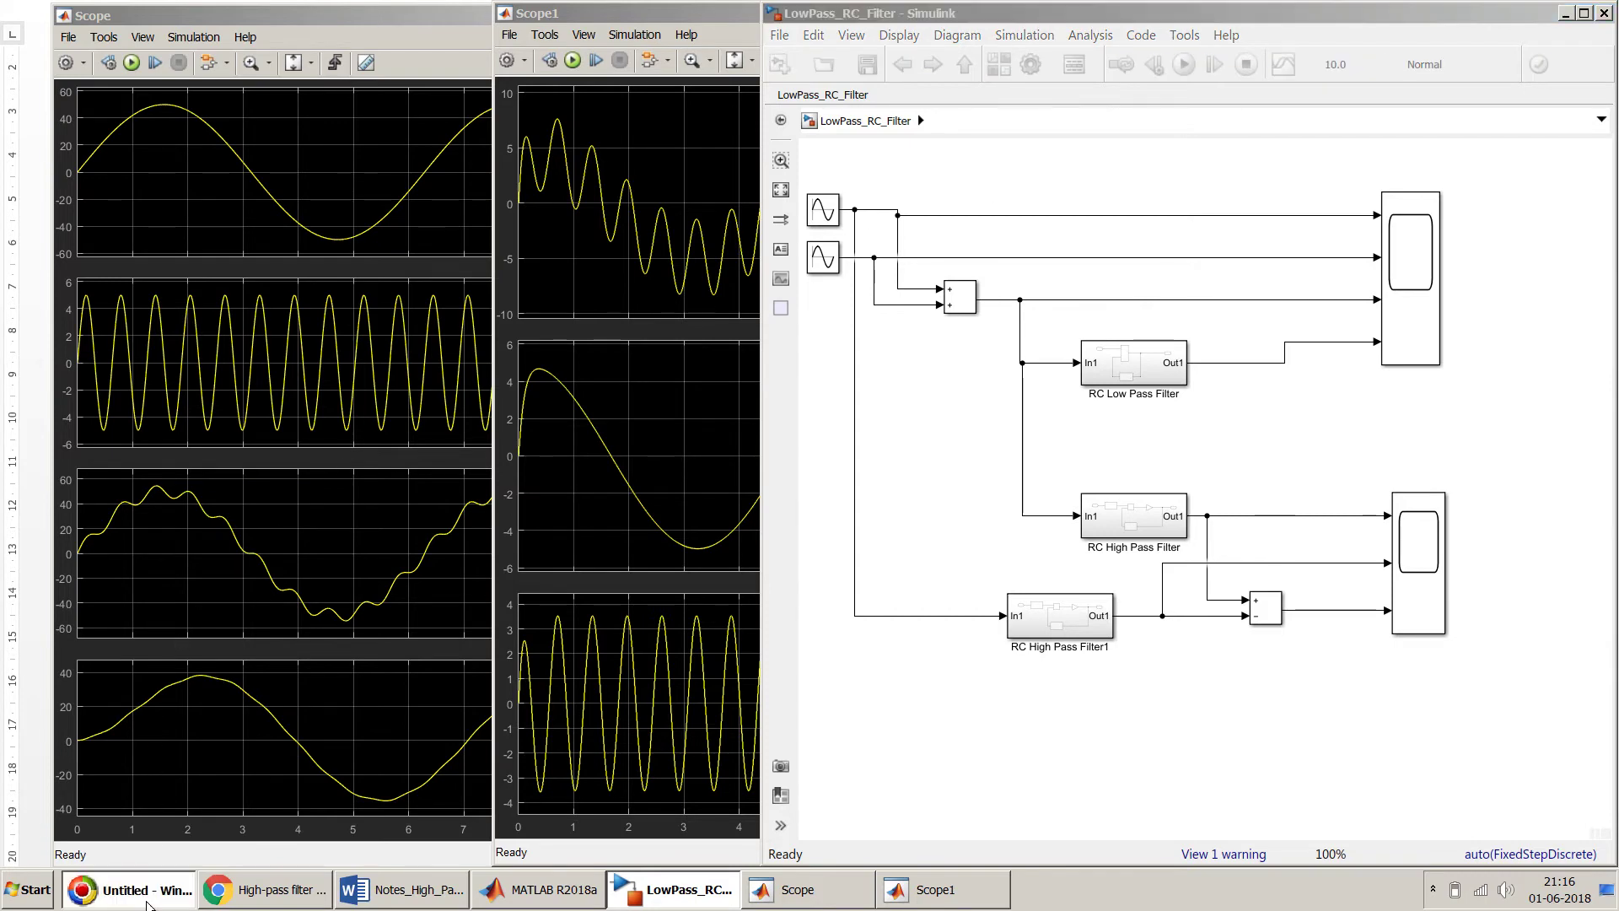